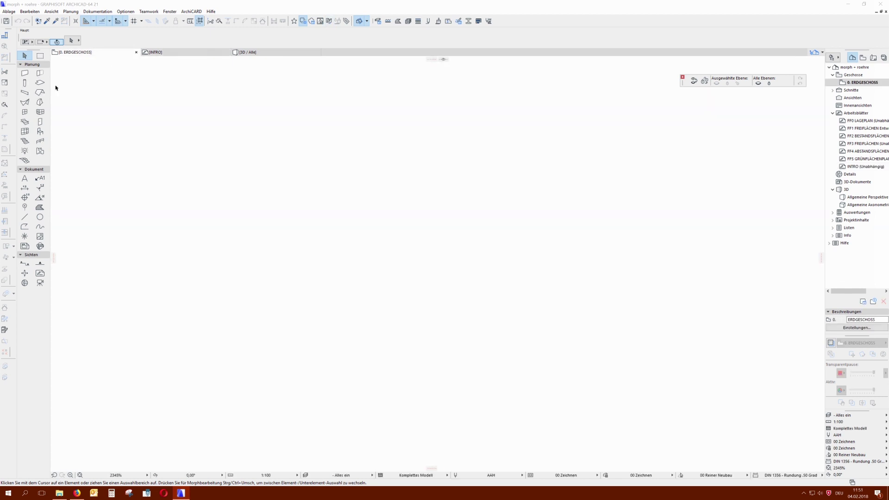
Draw a single straight horizontal morph edge in the ground-floor plan with the Morph tool's polygonal method
left_click(40, 102)
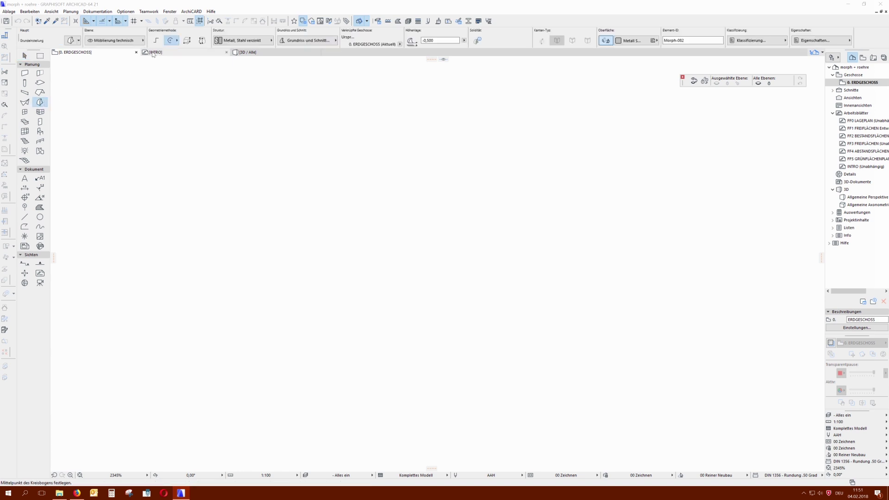
left_click(207, 265)
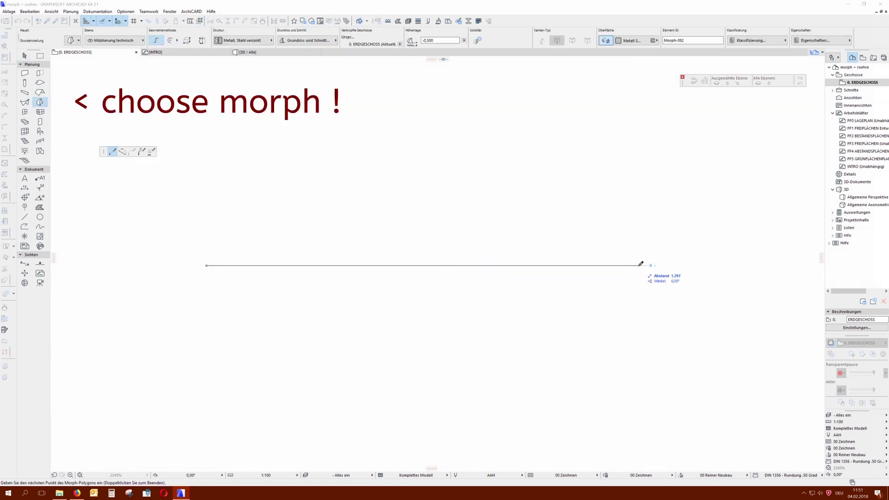
left_click(540, 266)
right_click(419, 266)
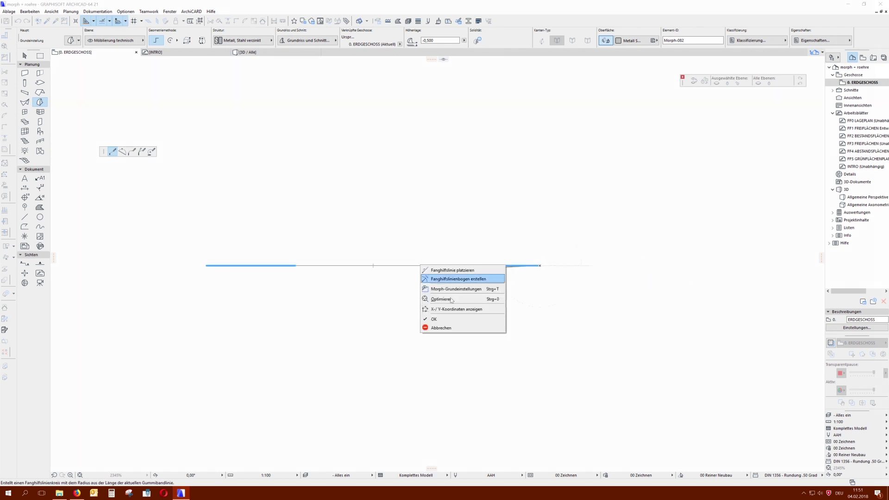
left_click(465, 318)
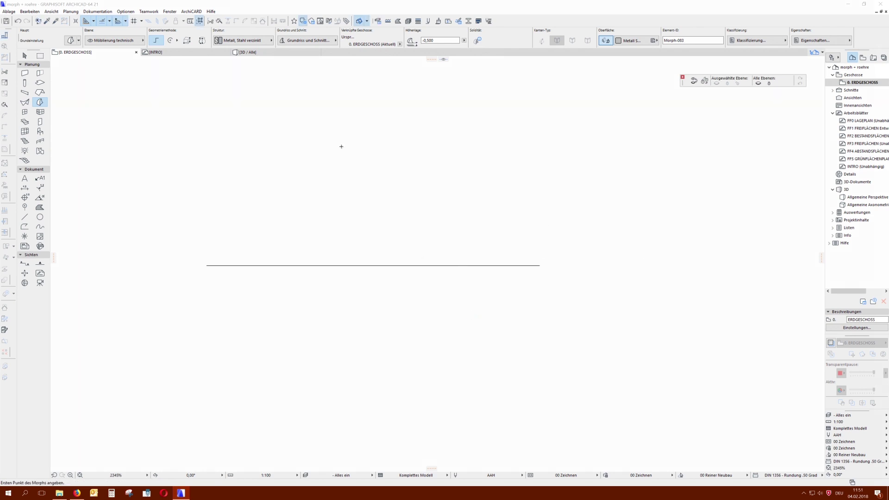
In the 3D view, add a vertical edge rising from the morph line's far end
left_click(293, 54)
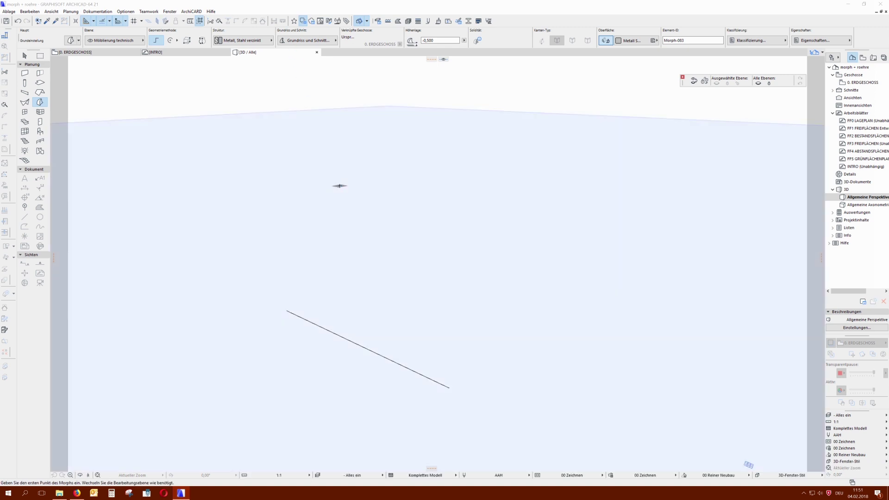
key("Escape")
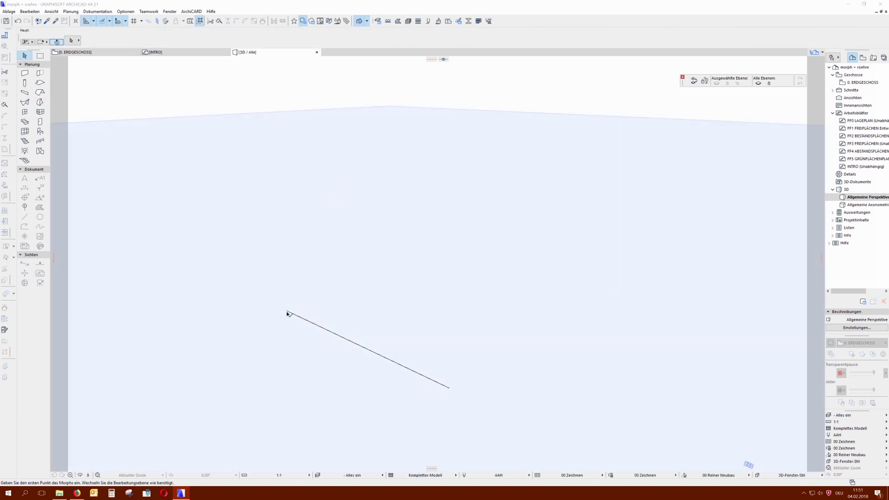
left_click(287, 314)
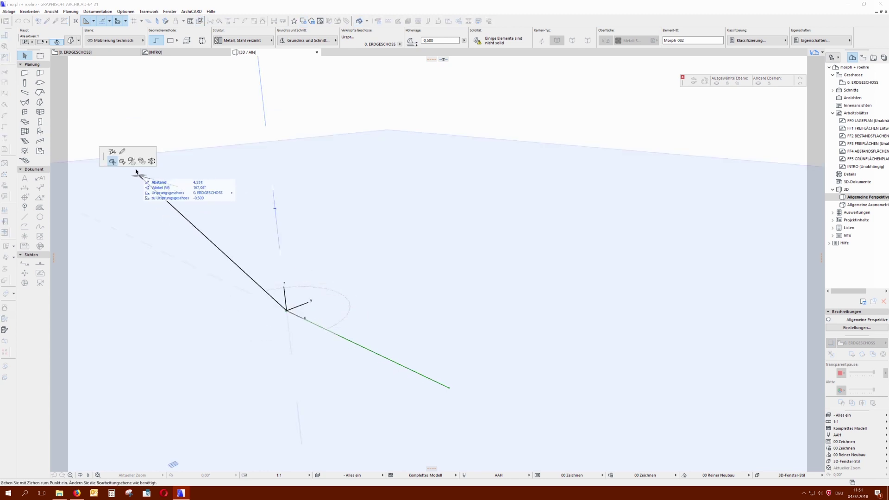
left_click(123, 153)
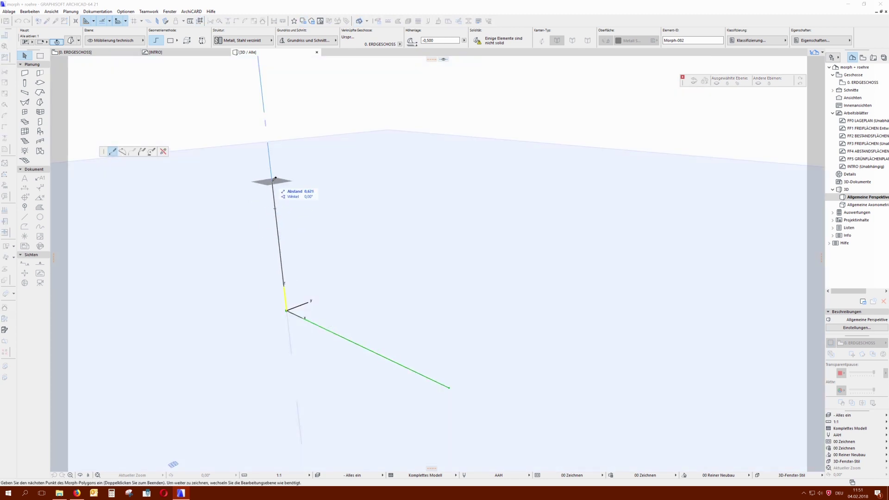
left_click(277, 207)
right_click(277, 207)
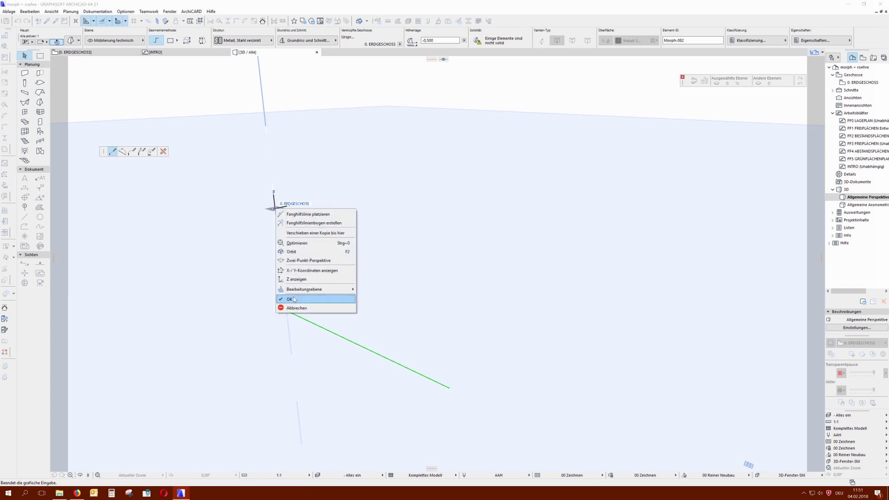
left_click(315, 297)
Add a vertical edge running downward from the morph line's other end and deselect the morph
middle_click_drag(383, 300, 478, 281, "shift")
left_click(472, 253)
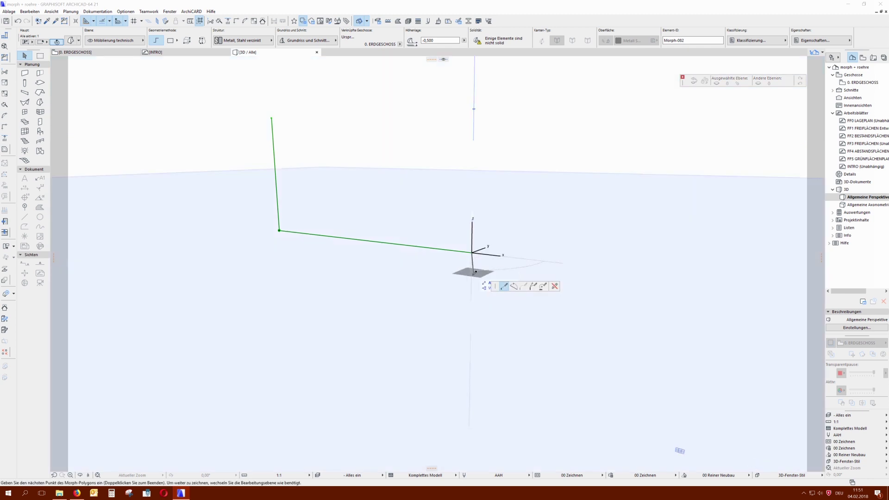
left_click(471, 378)
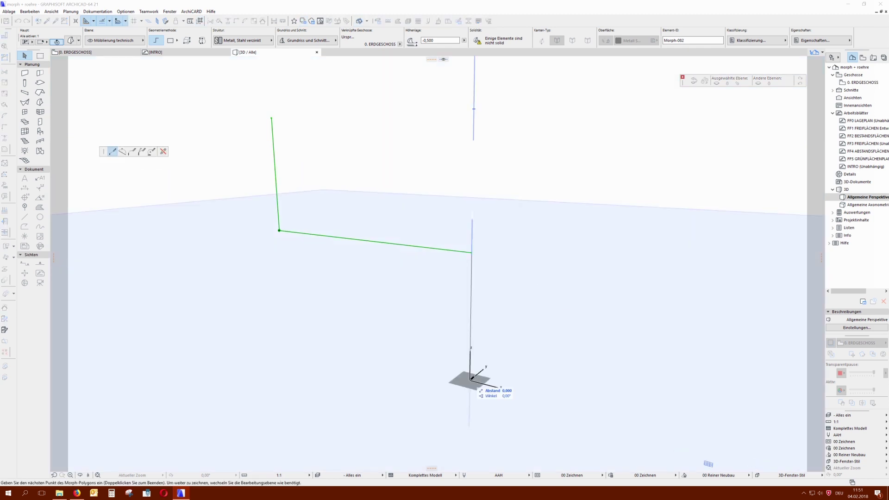
right_click(471, 381)
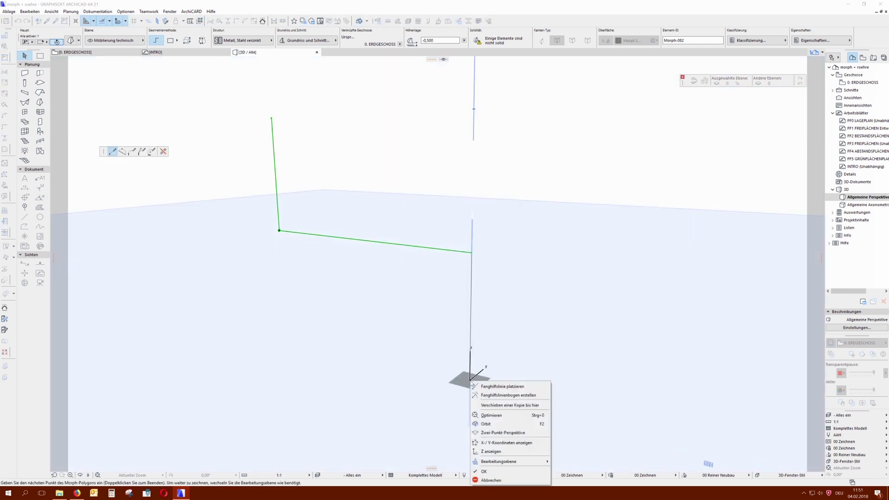
left_click(483, 472)
left_click(360, 297)
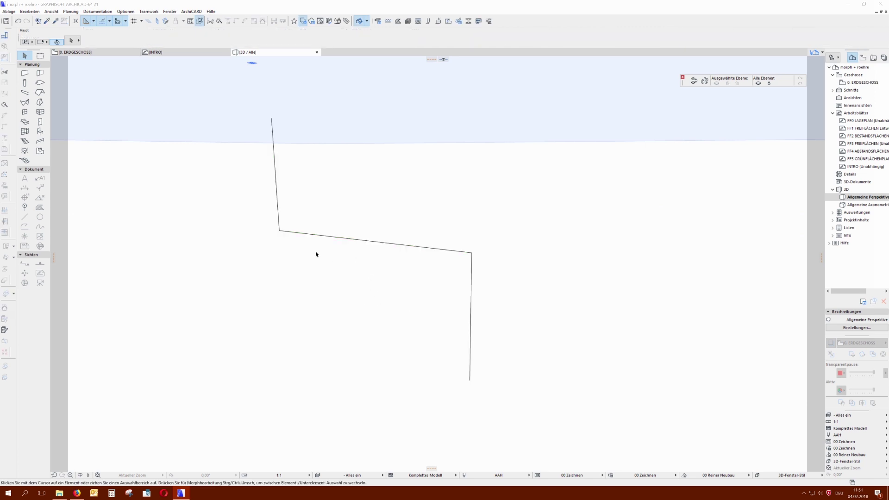
Fillet both corners of the morph path with a radius of 0.2 and deselect it
left_click(279, 232)
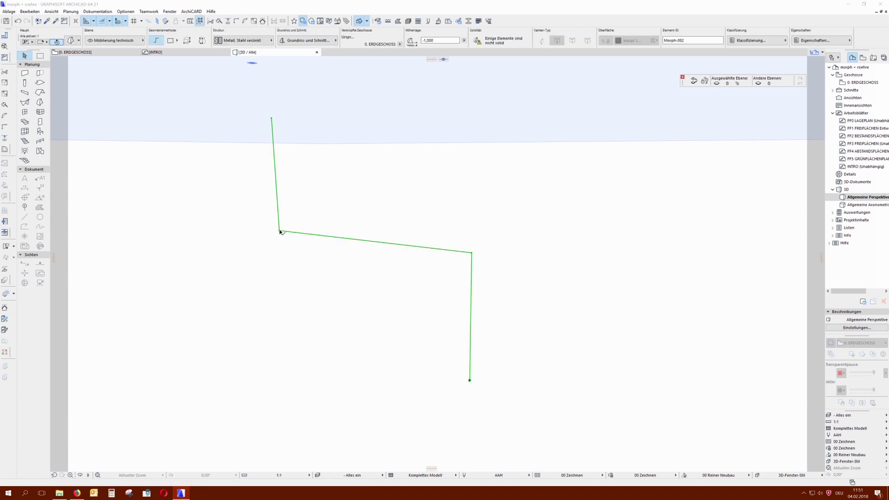
left_click(279, 231)
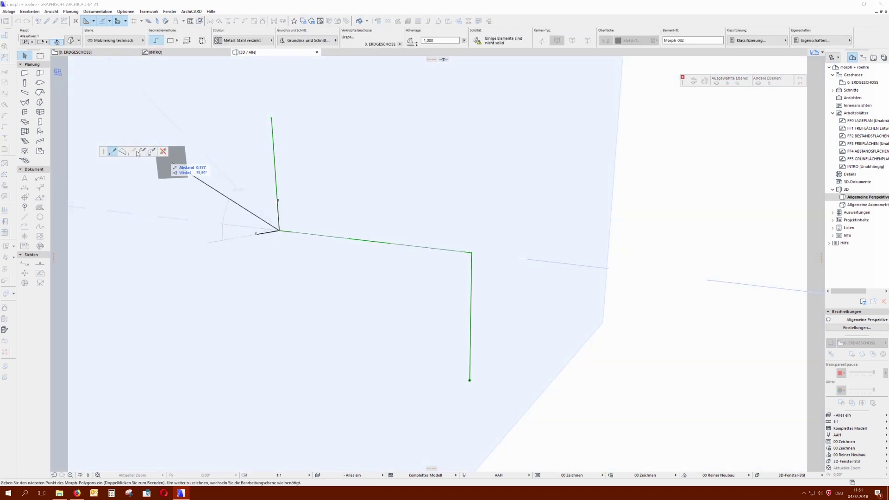
left_click(162, 152)
left_click(123, 152)
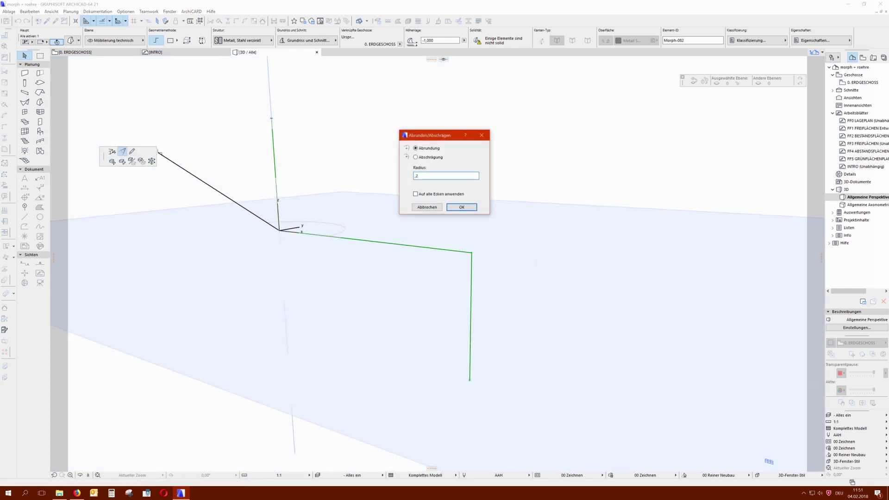
left_click(462, 207)
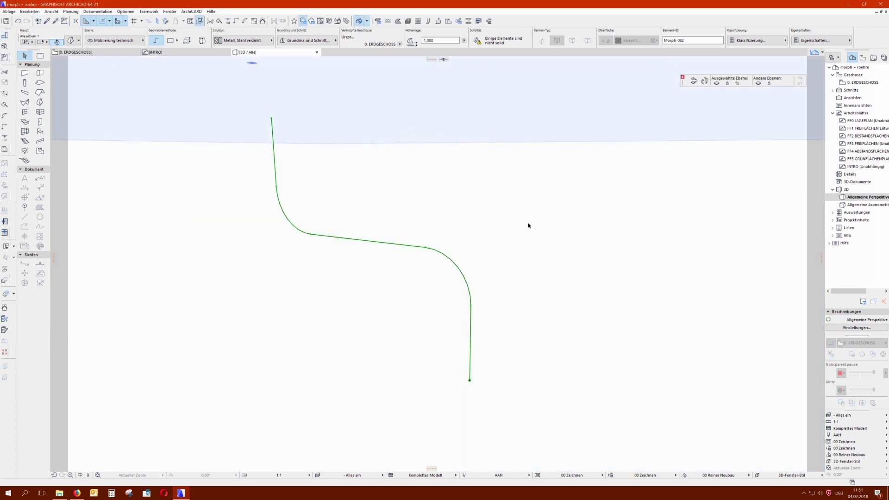
left_click(491, 225)
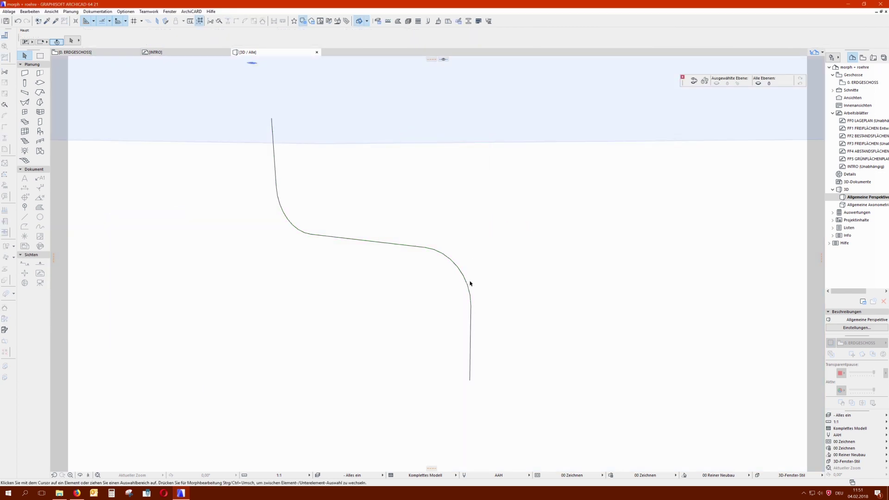
Draw a circular morph face centred on the path's lower endpoint, using the circle geometry method
left_click(471, 380)
left_click(470, 379)
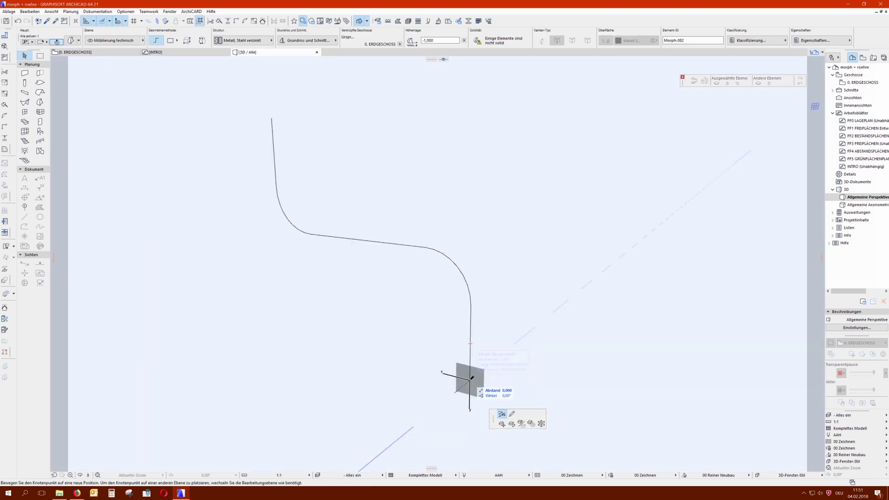
left_click(170, 41)
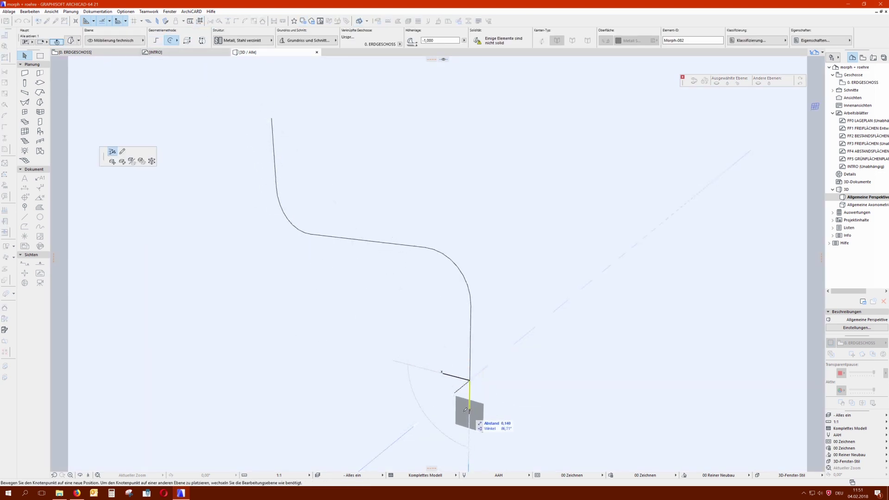
key("Escape")
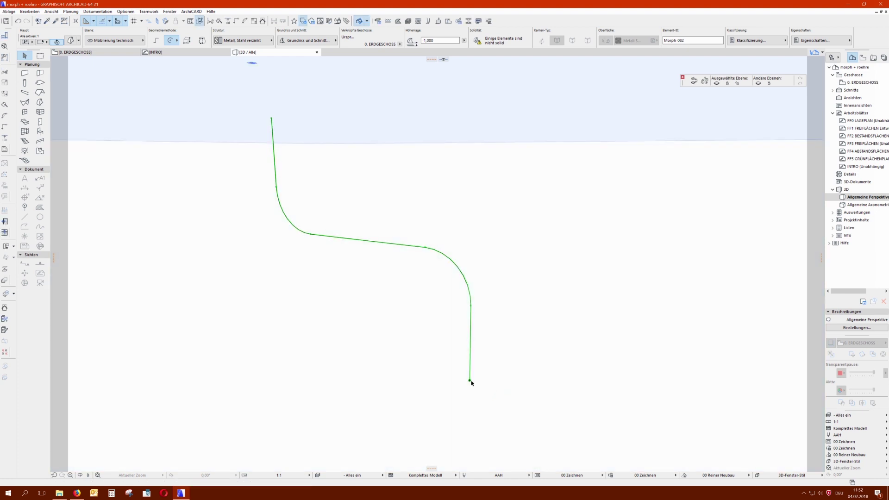
left_click(470, 380)
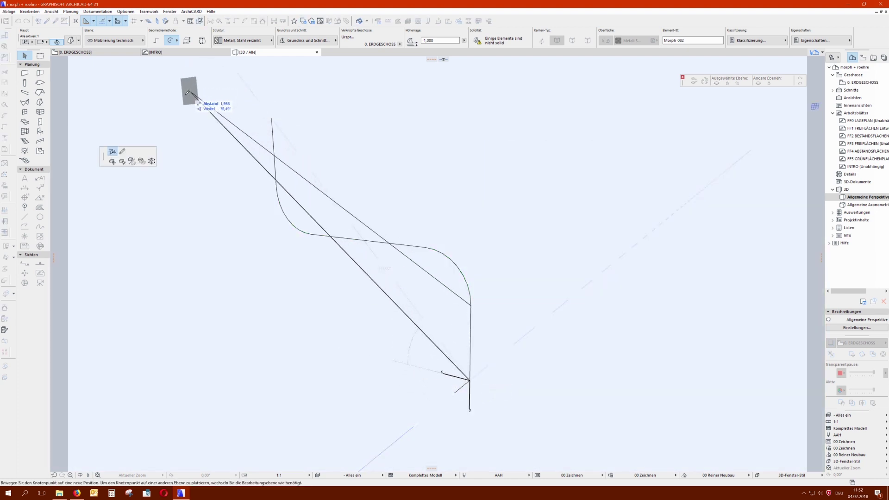
left_click(121, 151)
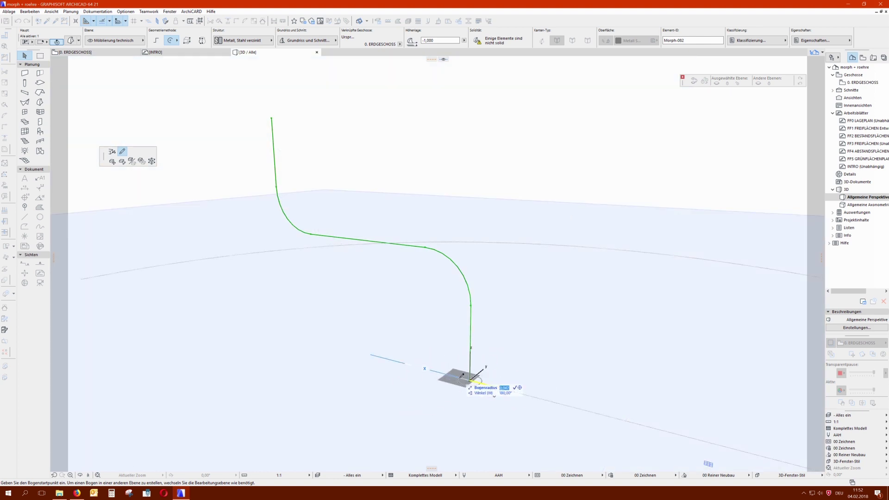
left_click(461, 376)
left_click(449, 374)
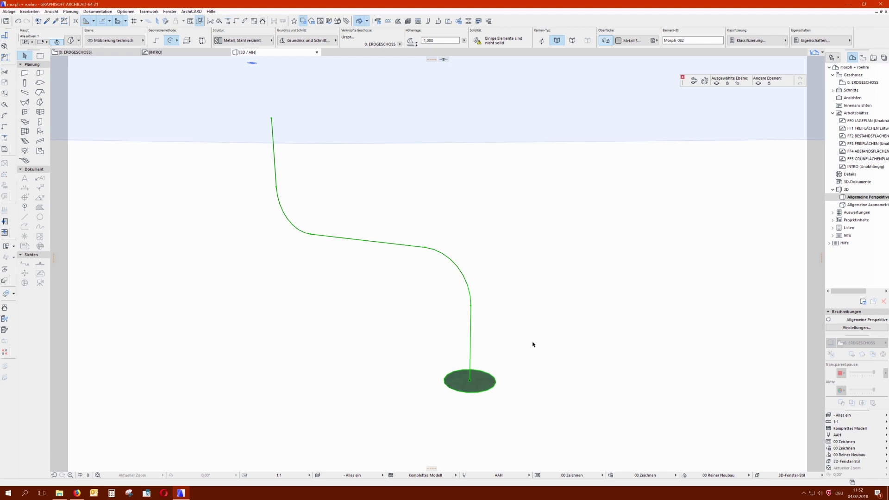
Extrude the circular face with the Tube command along the whole rounded path to its upper end, and undo the extrusion
left_click(486, 381)
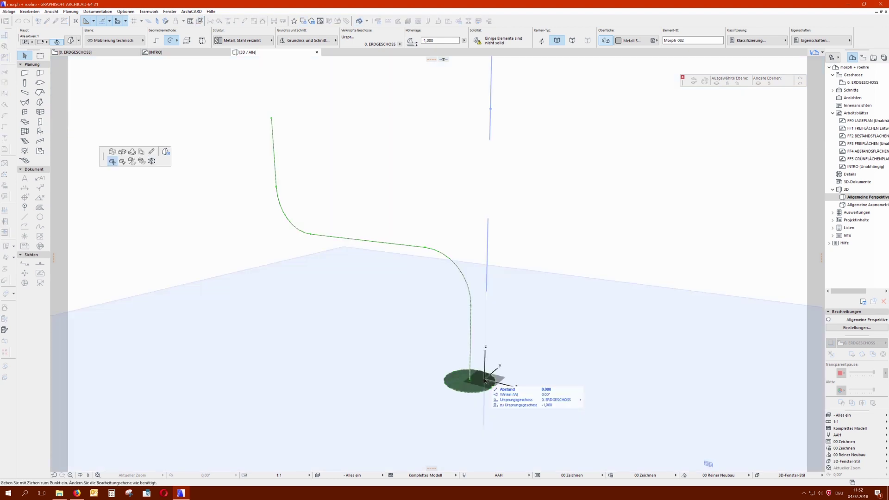
left_click(123, 153)
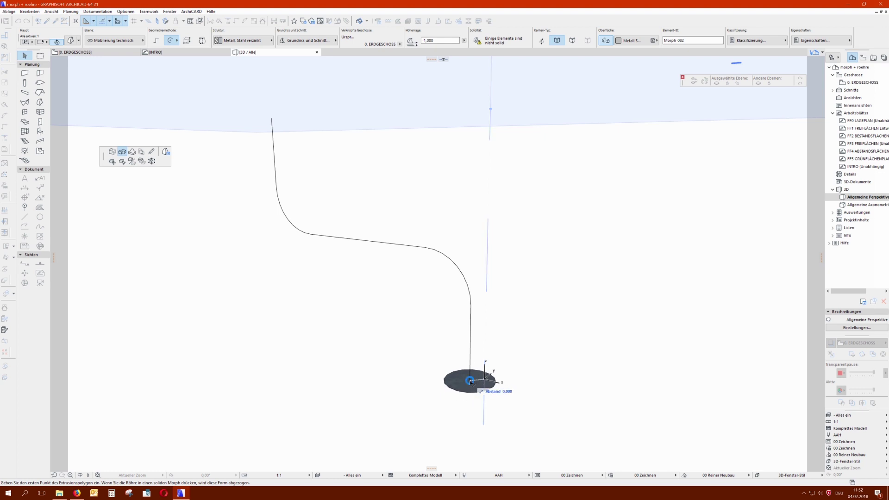
left_click(470, 382)
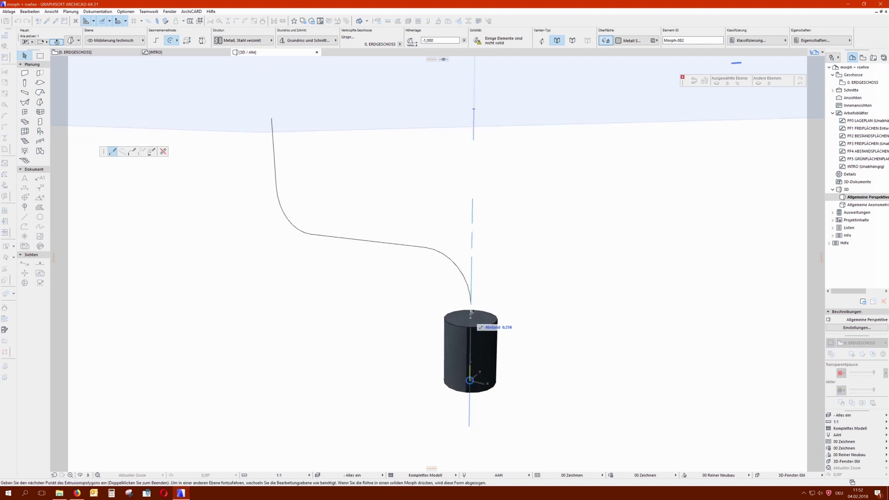
left_click(471, 312)
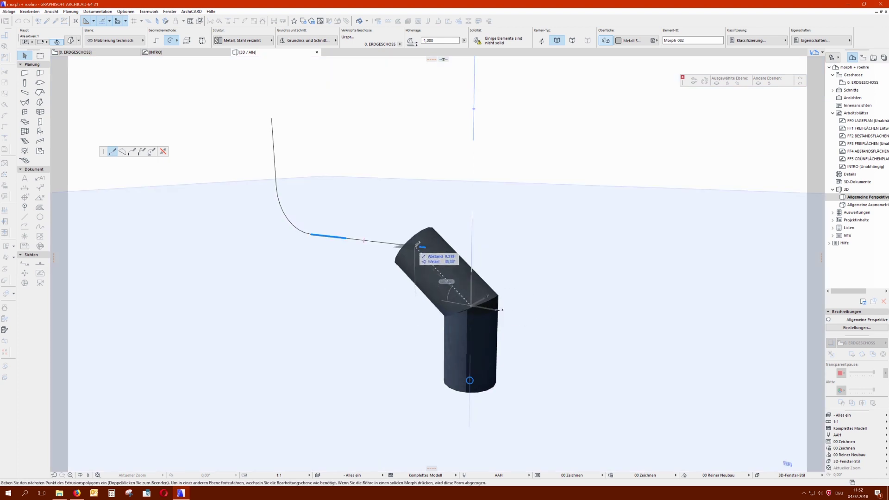
left_click(422, 246)
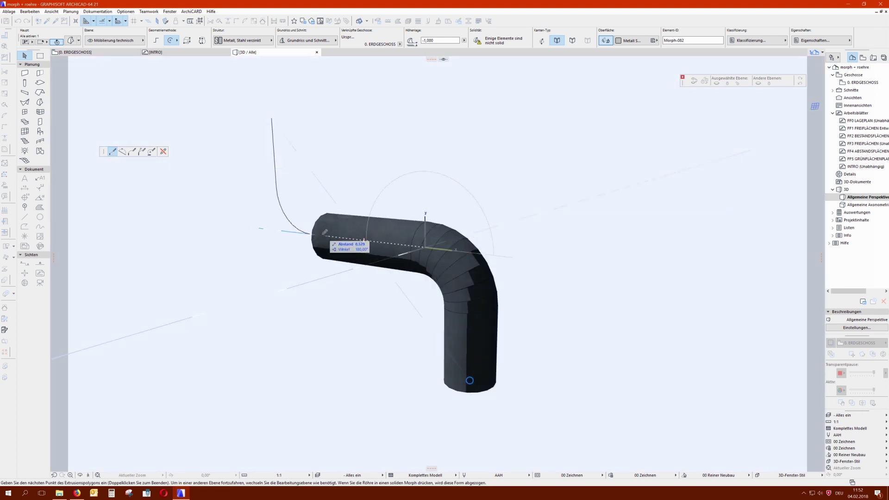
left_click(311, 234)
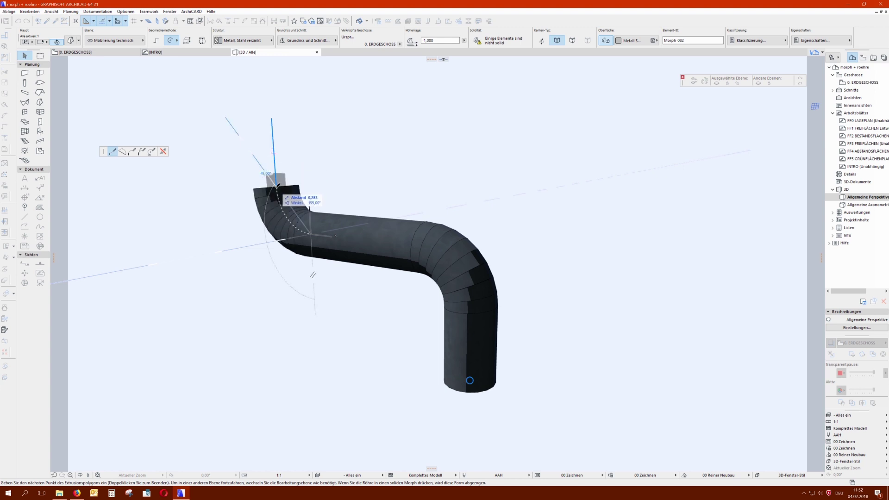
left_click(278, 185)
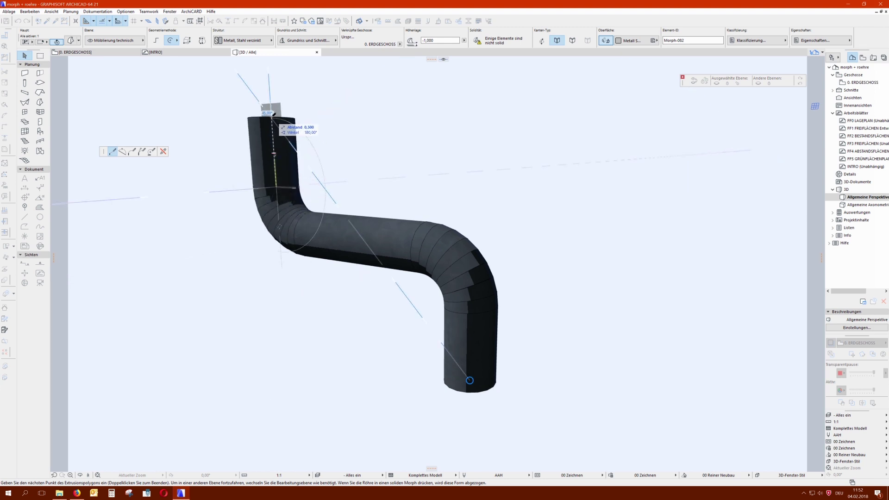
left_click(273, 115)
right_click(341, 124)
left_click(364, 218)
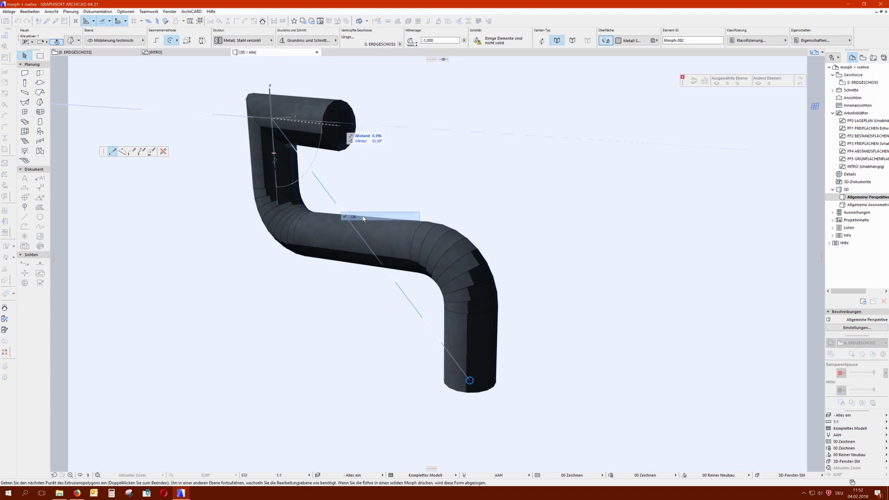
left_click(342, 294)
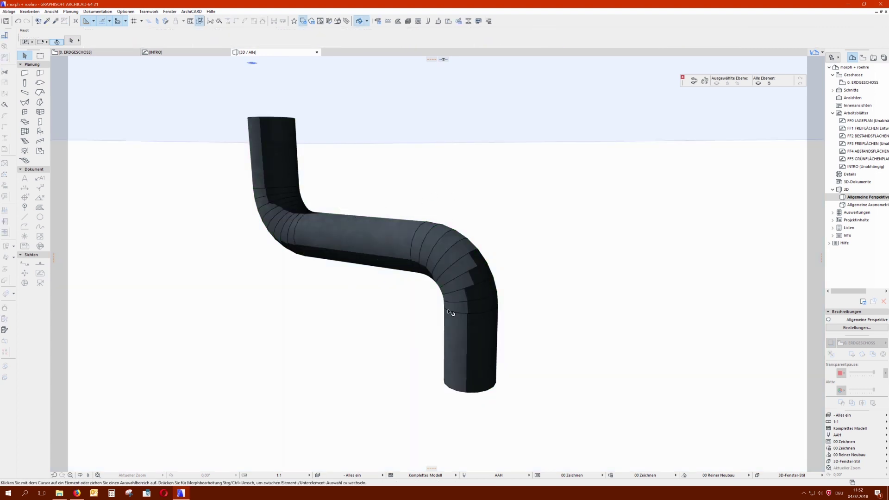
left_click(19, 22)
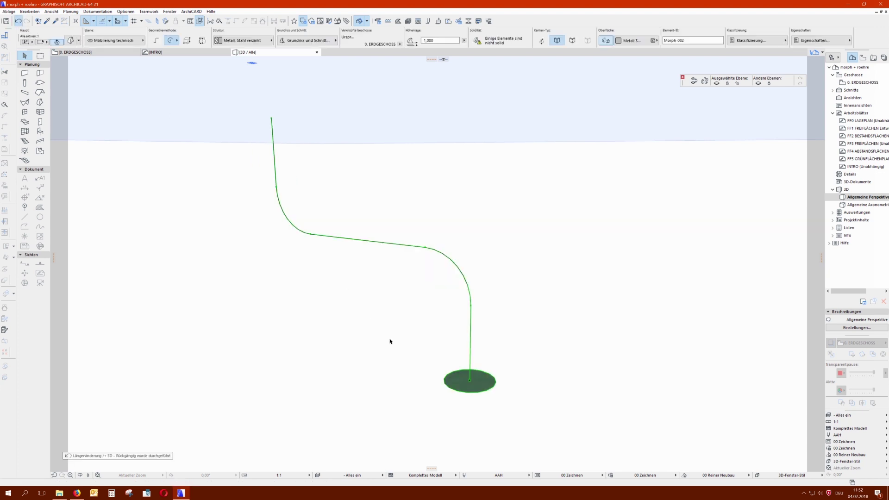
Extrude the circular face with the Tube command along the path, following both bends as arcs, and deselect the morph
left_click(486, 383)
left_click(519, 414)
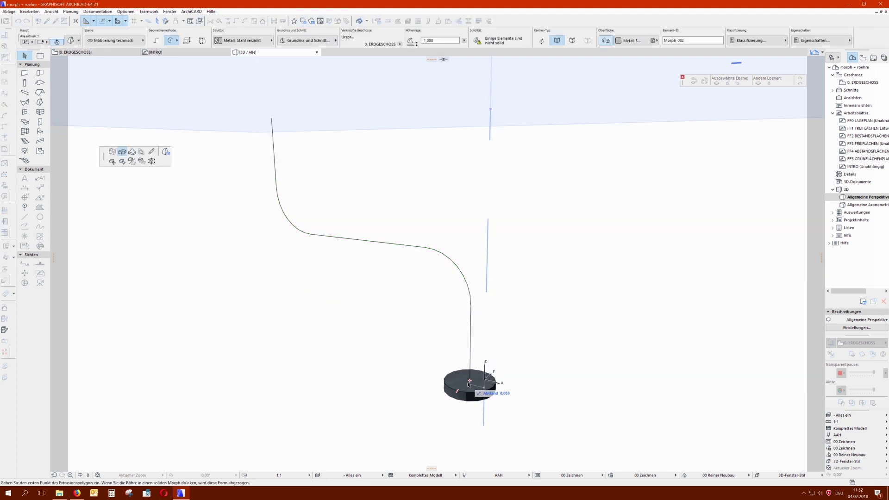
left_click(470, 380)
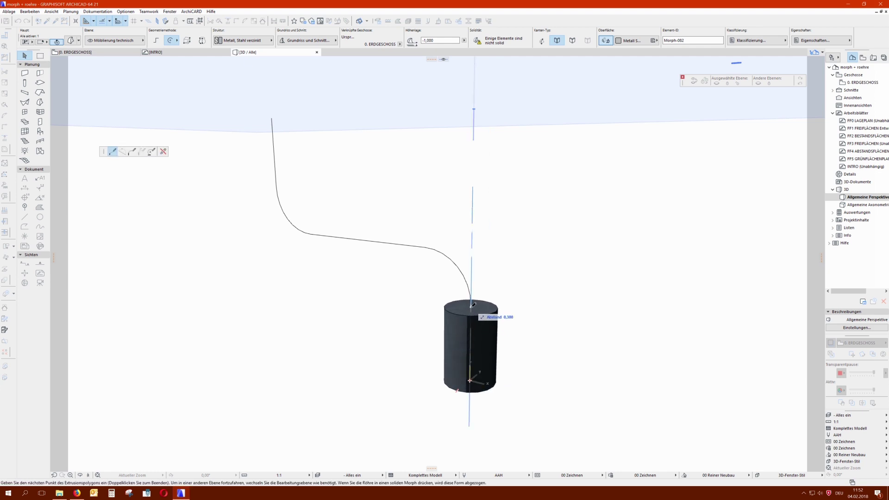
left_click(472, 304)
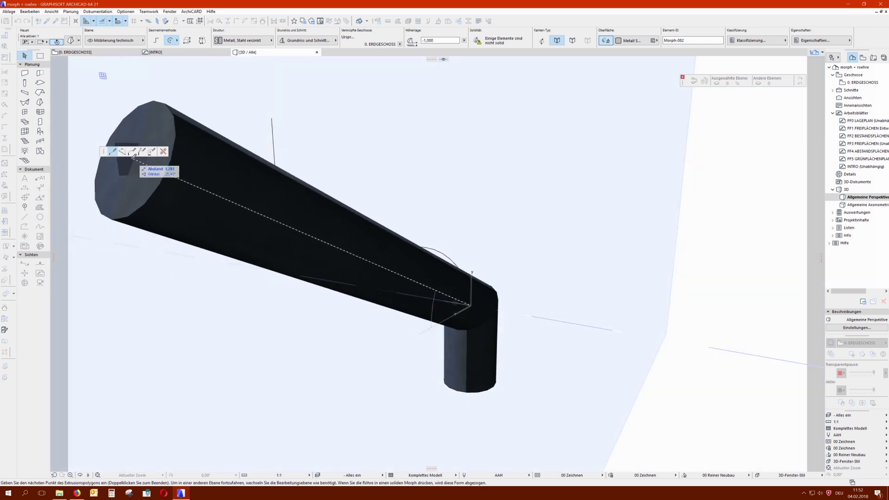
left_click(133, 153)
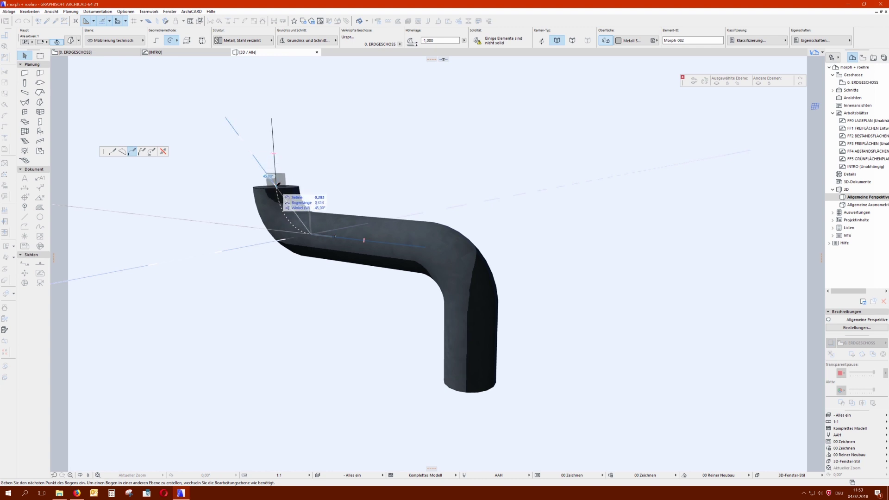
left_click(277, 180)
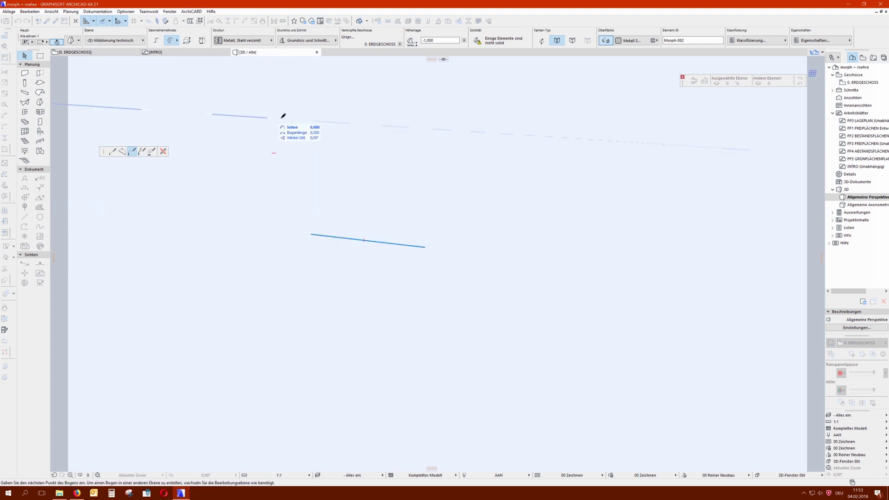
right_click(332, 116)
left_click(365, 213)
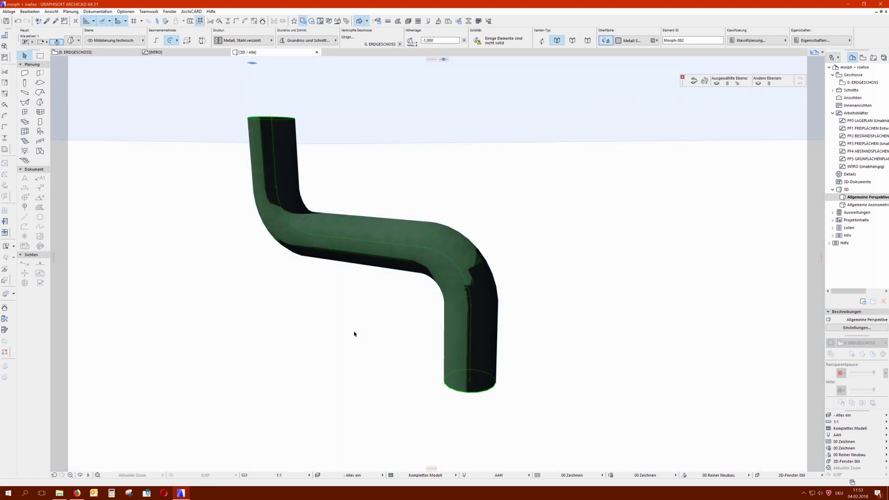
left_click(354, 334)
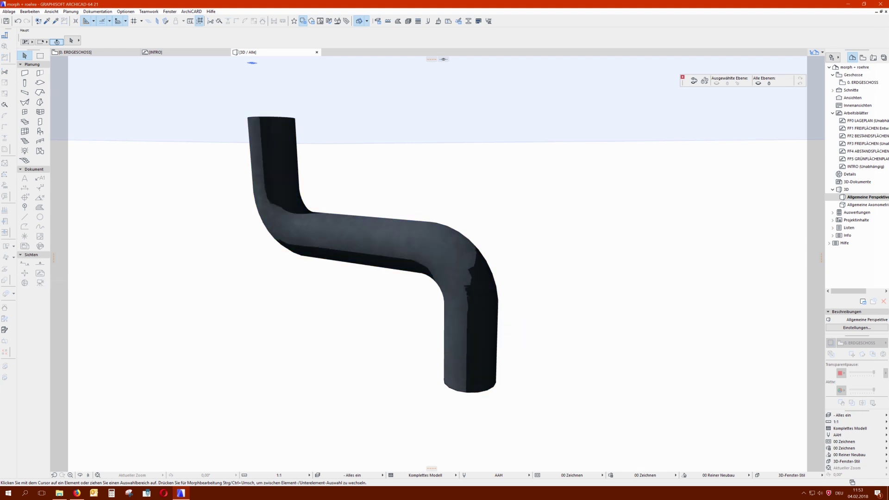
Render the pipe, keep the rendered image open, and undo the tube extrusion in the 3D view
key("F6")
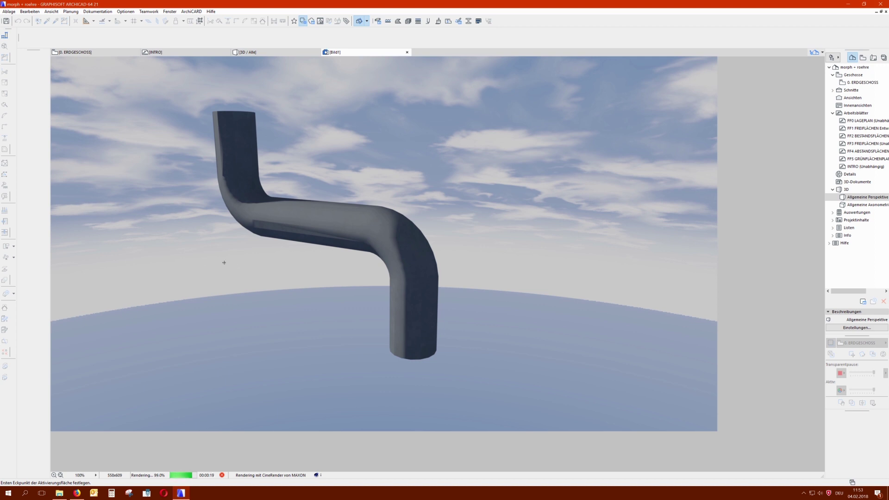
left_click(407, 53)
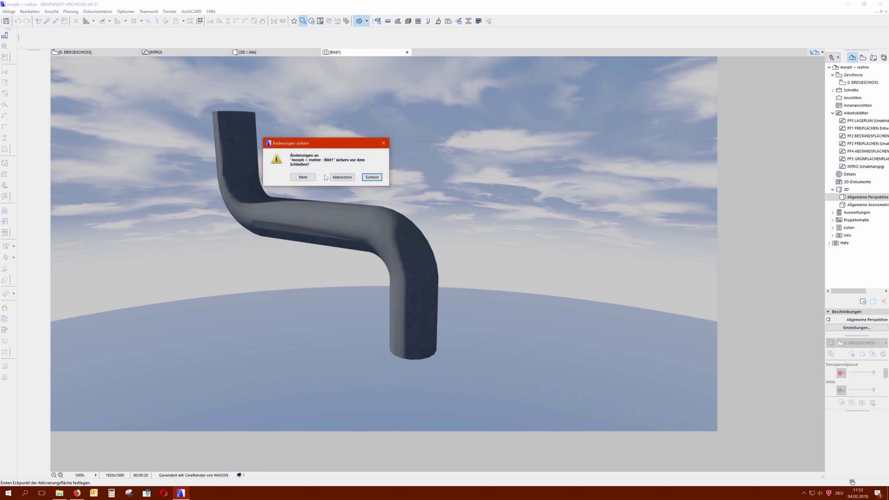
left_click(343, 177)
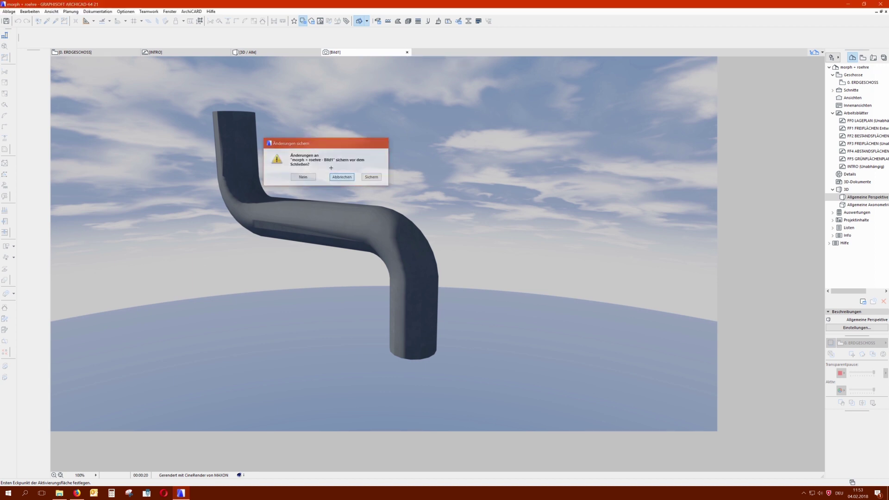
left_click(254, 55)
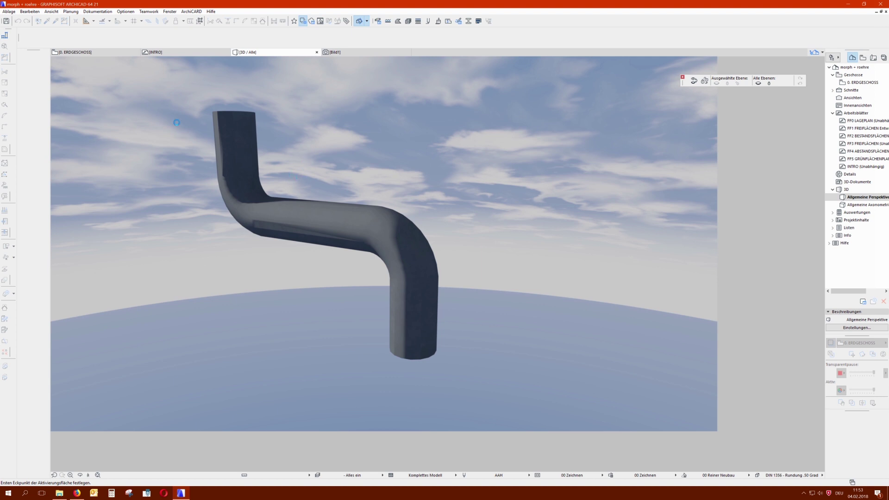
key("ctrl+z")
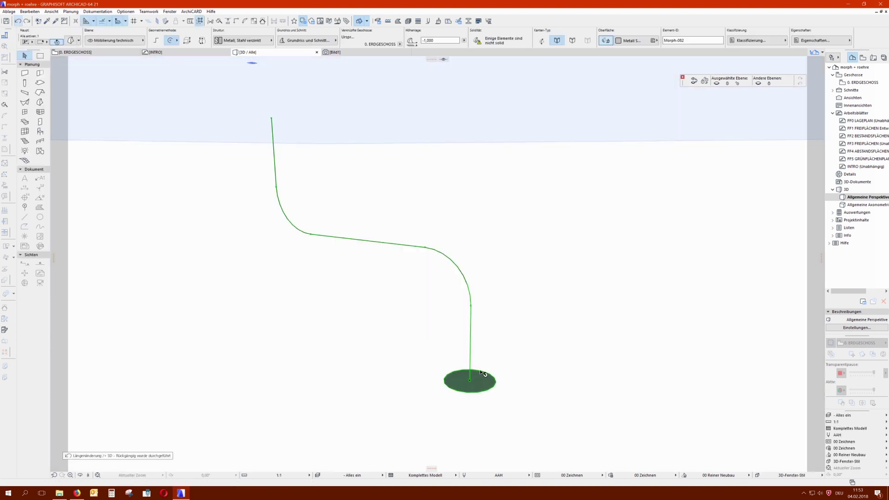
Extrude the circular face with the Tube command along the path in short straight segments around the bends, and deselect it
left_click(482, 382)
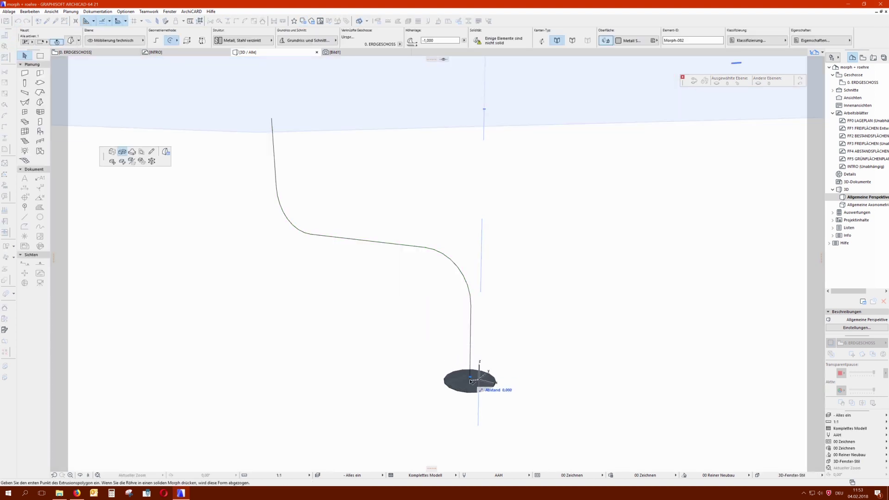
left_click(472, 303)
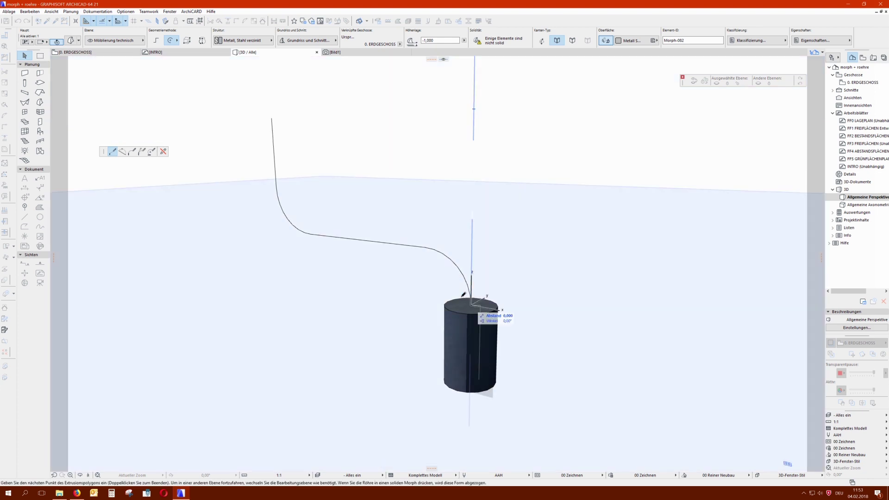
left_click(425, 246)
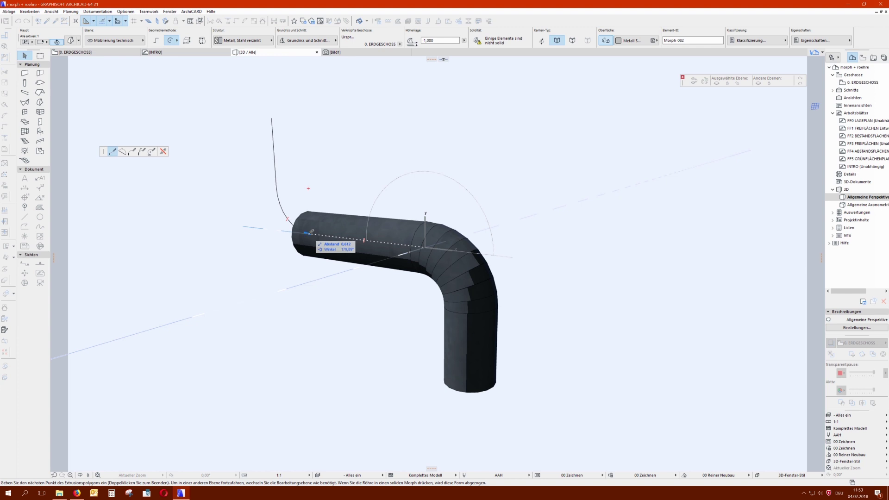
left_click(309, 233)
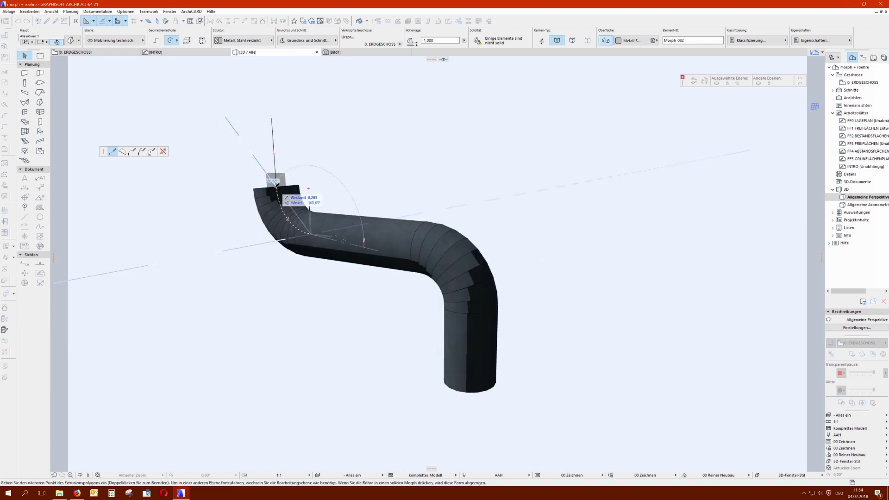
left_click(276, 187)
left_click(274, 114)
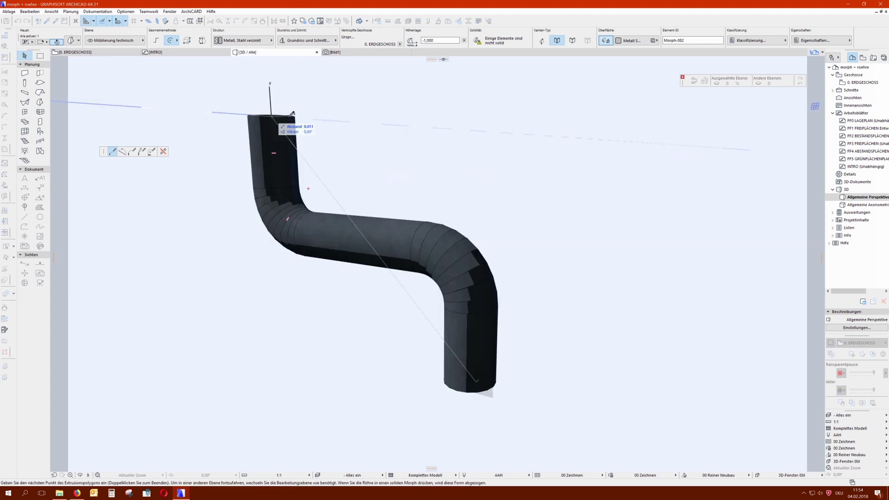
right_click(323, 107)
left_click(343, 198)
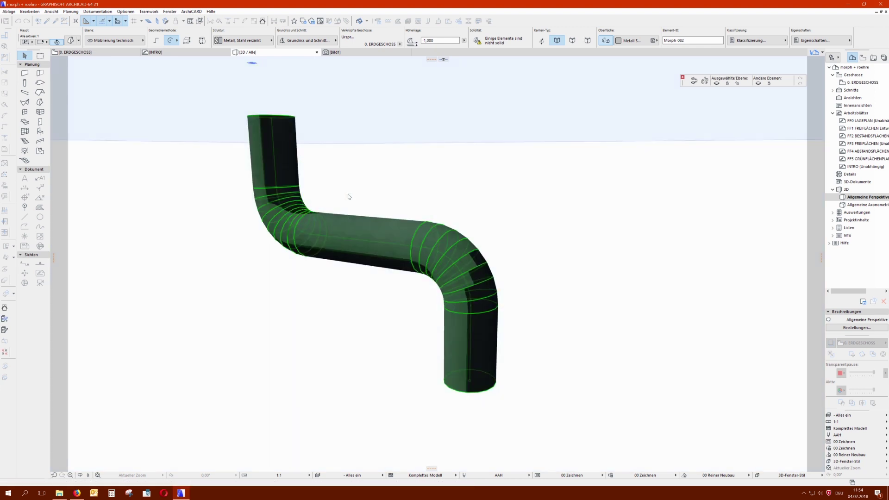
left_click(375, 164)
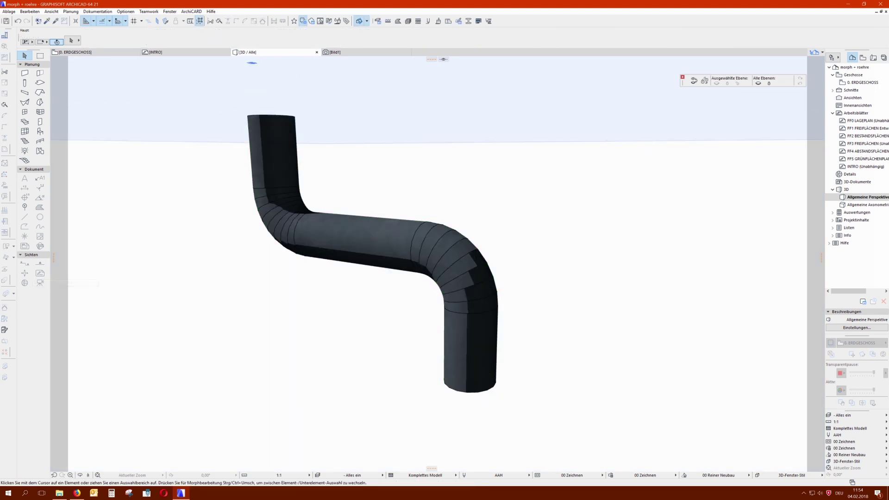
Render the segmented pipe, compare images Bild2 and Bild1, and undo the extrusion in the 3D view
key("ctrl+shift+r")
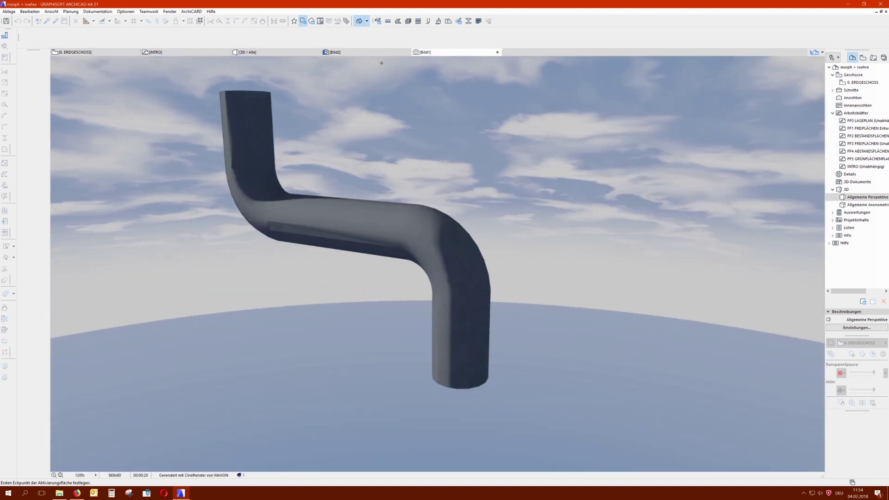
left_click(377, 53)
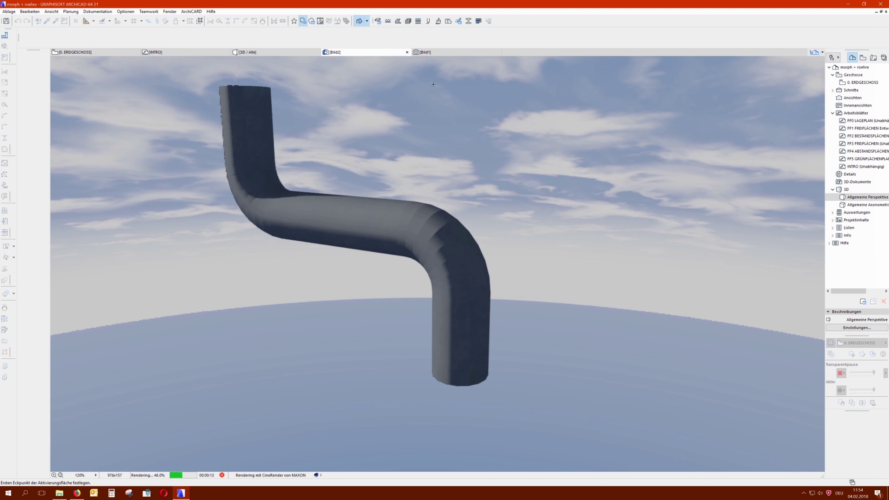
left_click(447, 53)
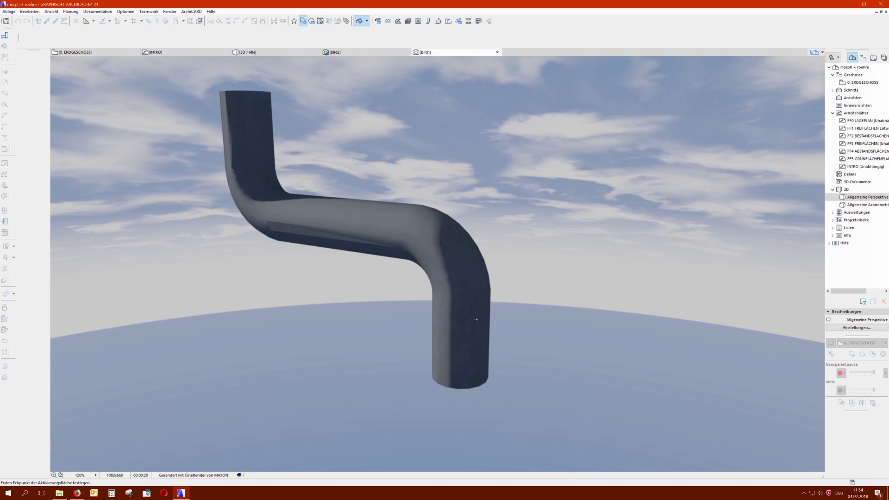
left_click(278, 52)
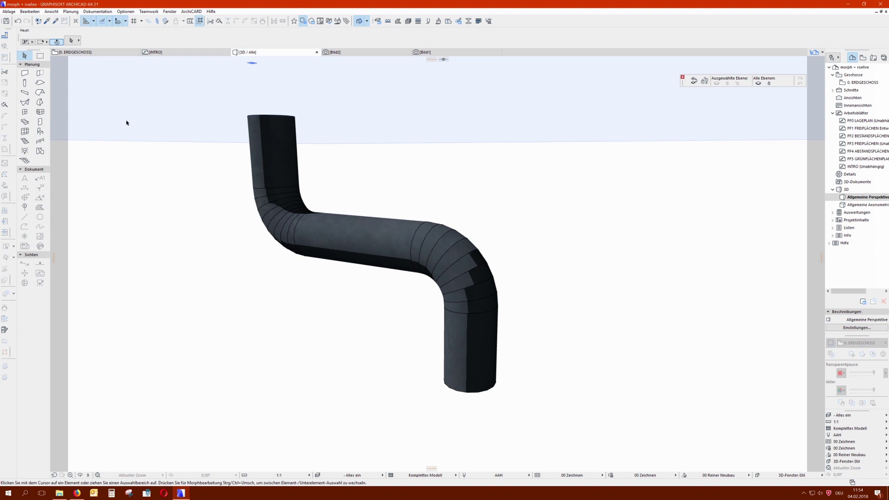
key("ctrl+z")
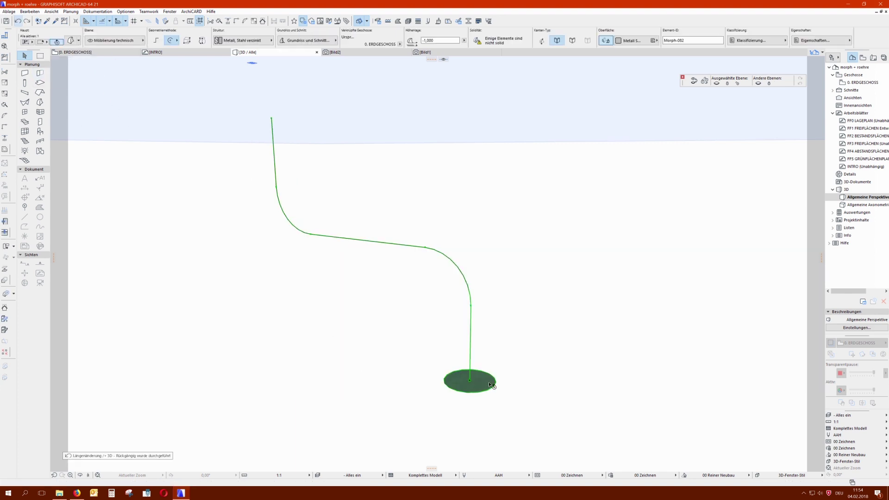
Offset a copy of the circular face's outline inward by about 0.02 to form a concentric inner circle, and deselect it
left_click(490, 370)
left_click(487, 374)
left_click(487, 372)
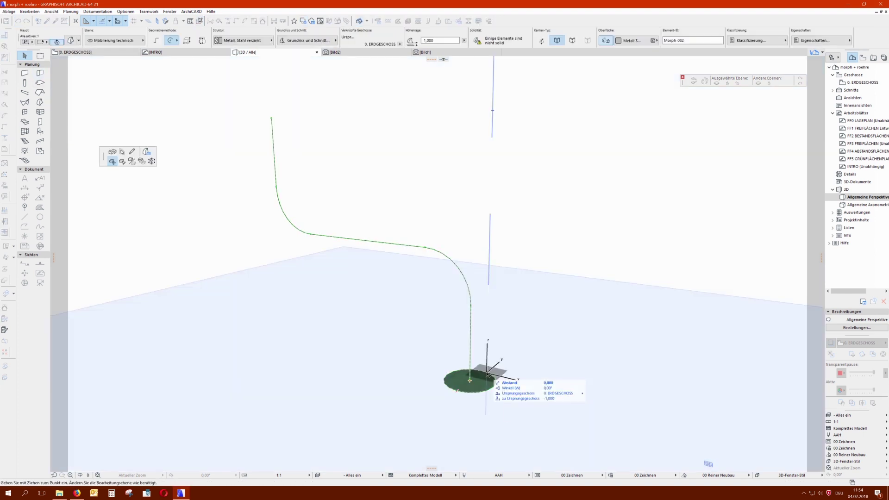
left_click(123, 152)
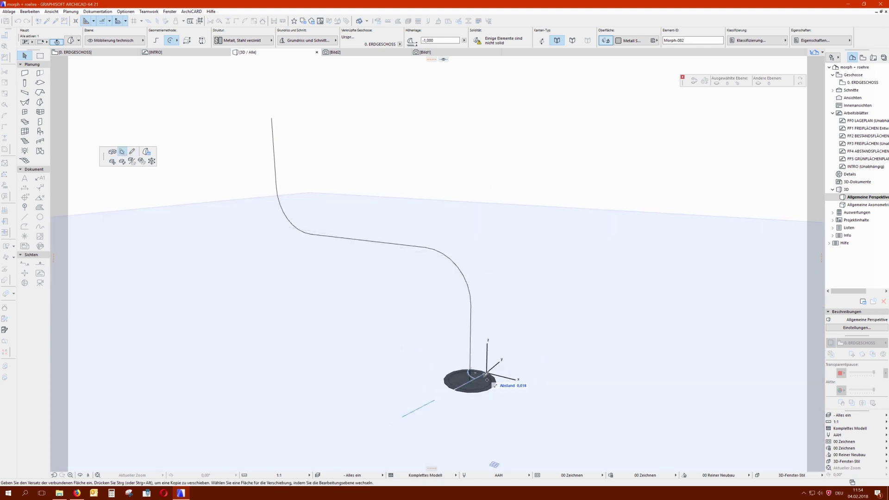
left_click(487, 381)
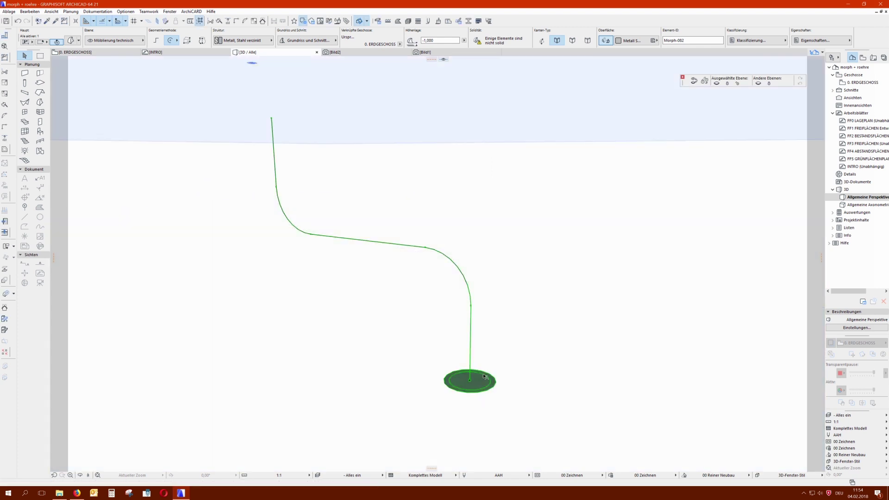
left_click(510, 360)
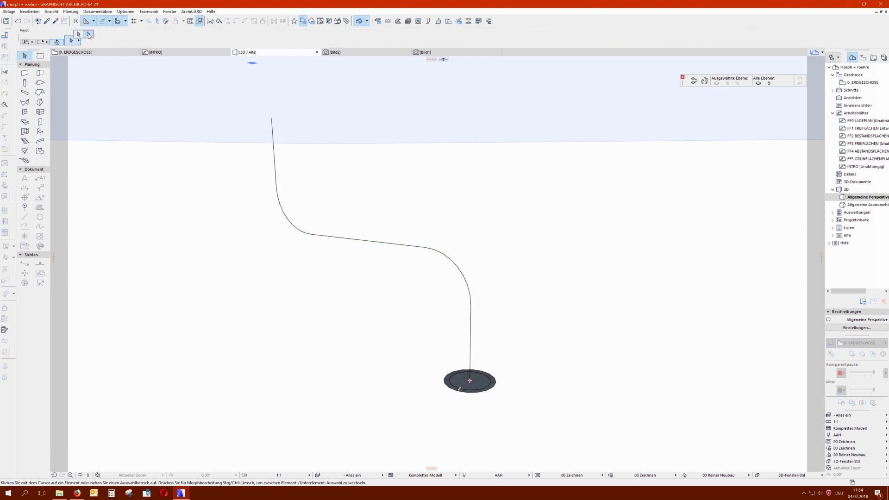
Switch to sub-element selection and delete the inner circular face so that only a ring remains
left_click(88, 35)
left_click(462, 380)
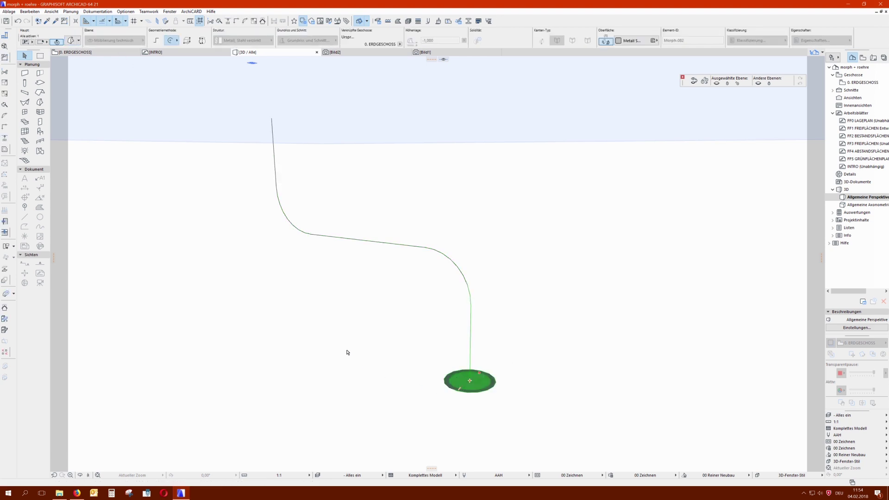
key("Delete")
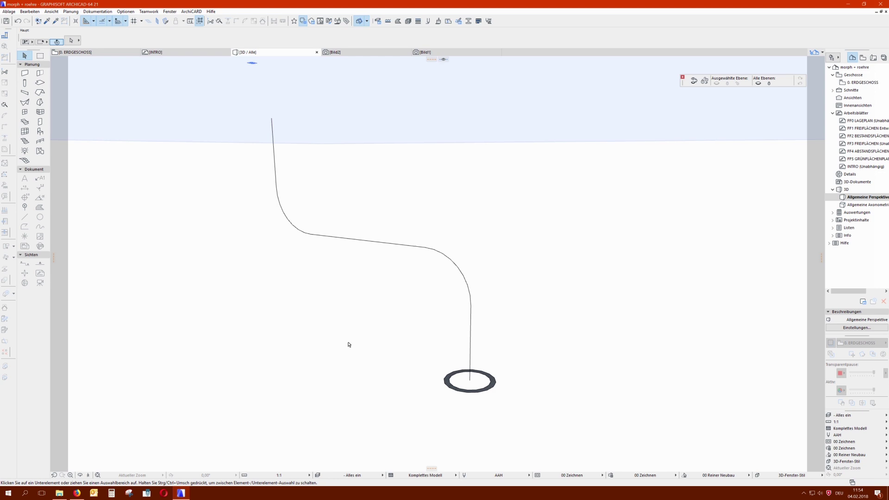
left_click(492, 386)
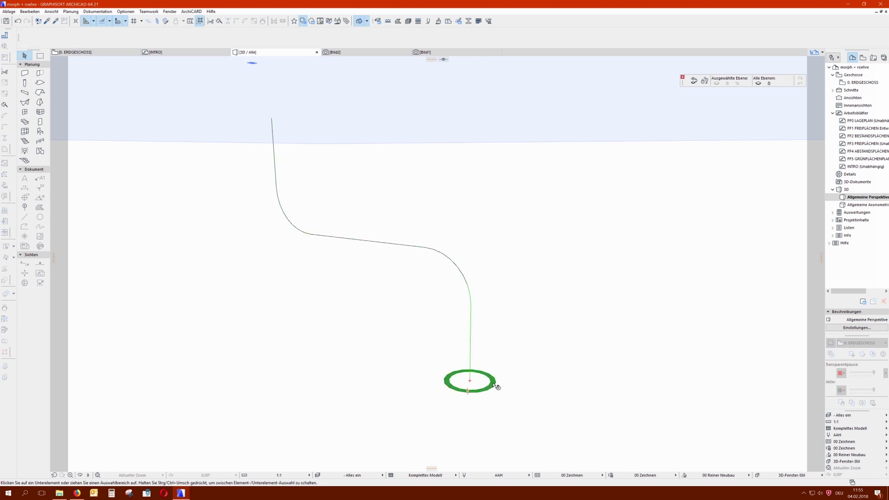
scroll(495, 384, "up", 5)
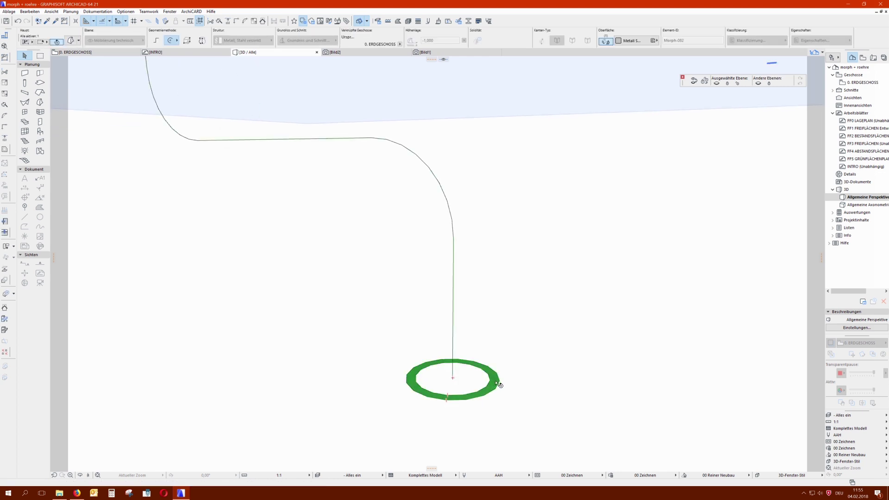
left_click(498, 383)
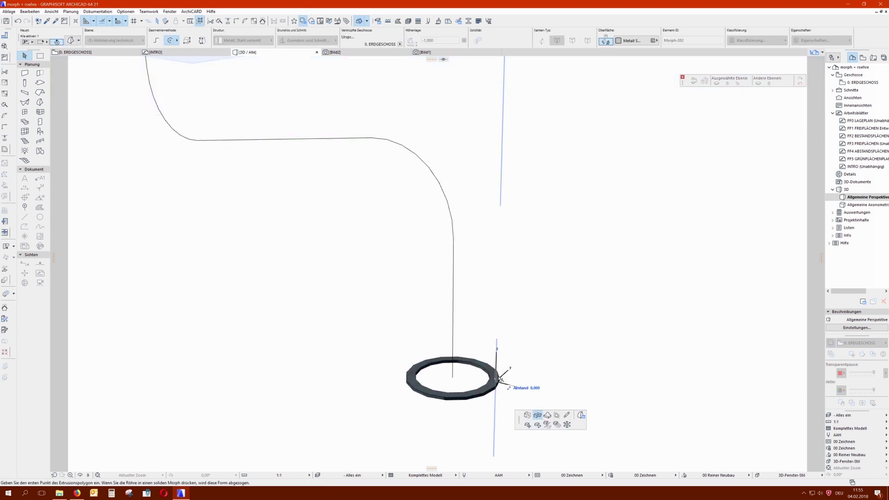
left_click(457, 366)
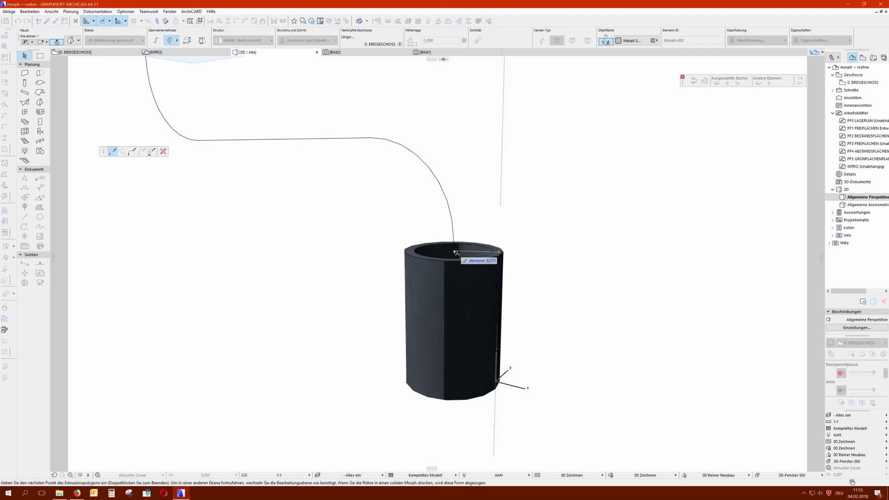
left_click(453, 241)
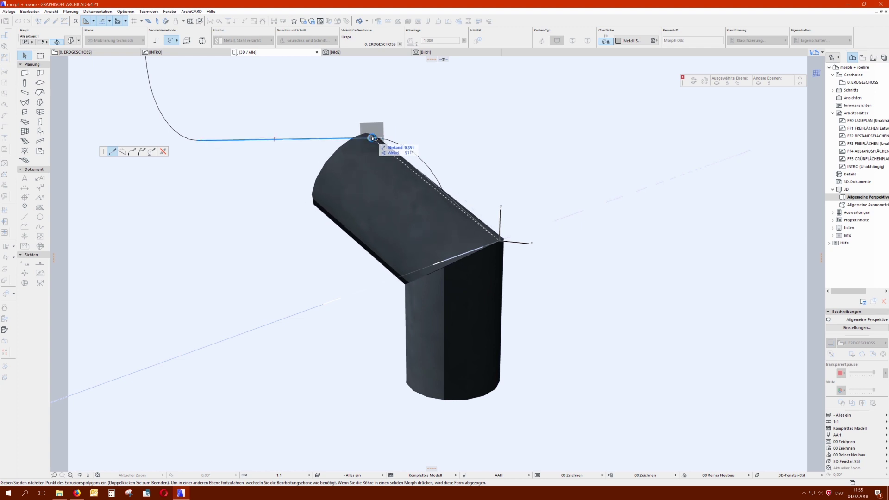
left_click(132, 152)
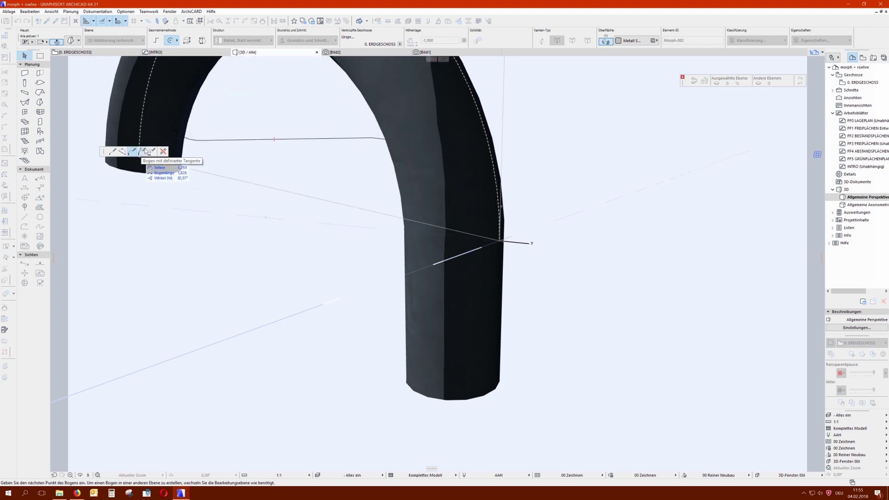
left_click(112, 151)
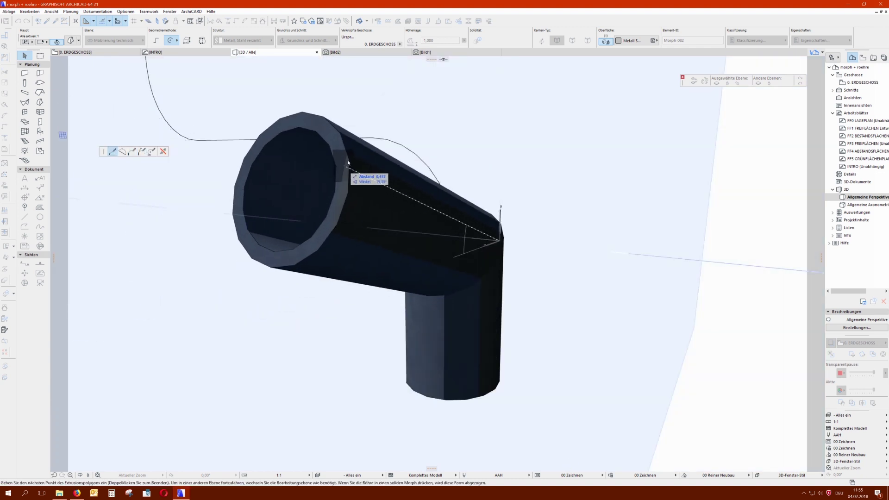
key("Escape")
key("Escape")
key("Escape")
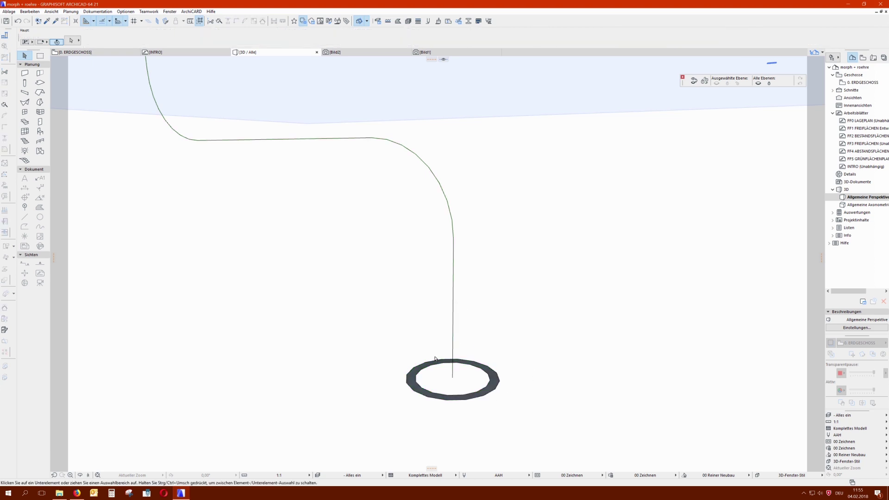
Undo the deletion of the inner circular face and place a copy of the whole morph, including its path, beside the original at 90°
left_click(18, 21)
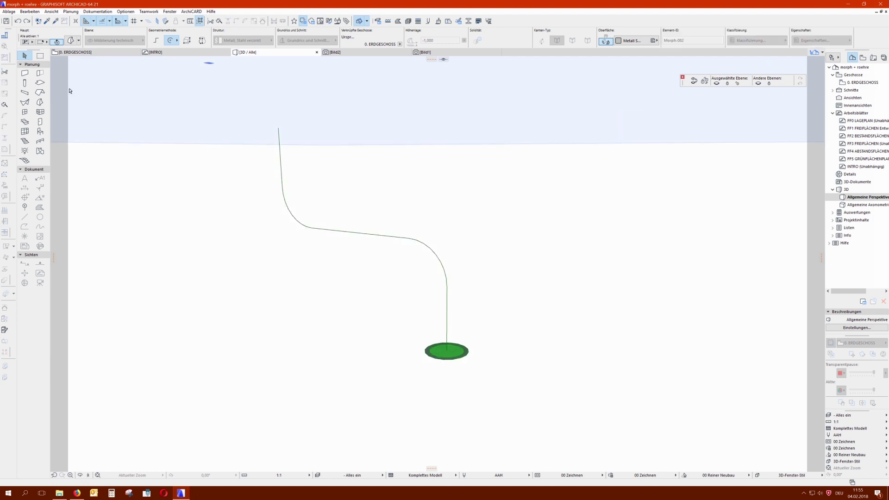
left_click(135, 165)
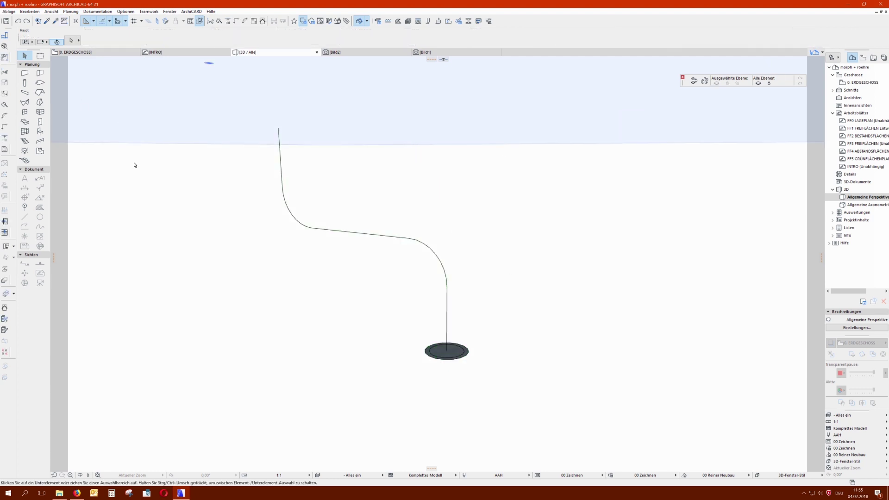
left_click(75, 37)
left_click(447, 351)
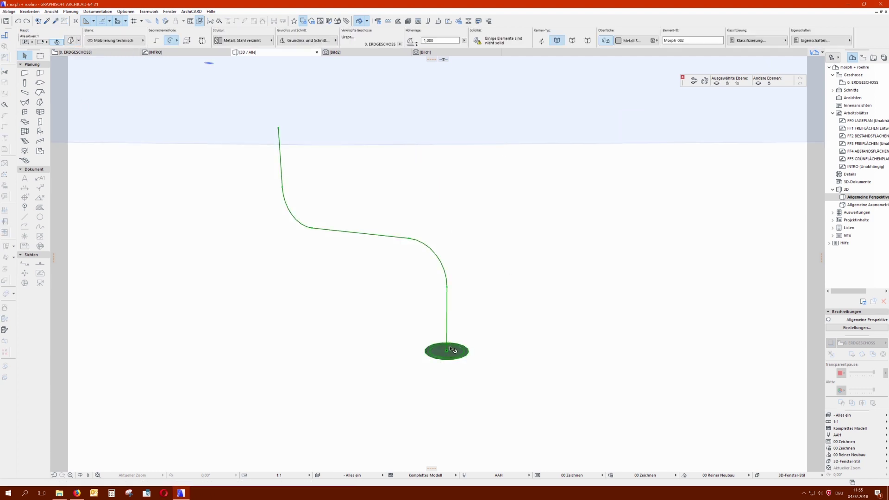
left_click(447, 351)
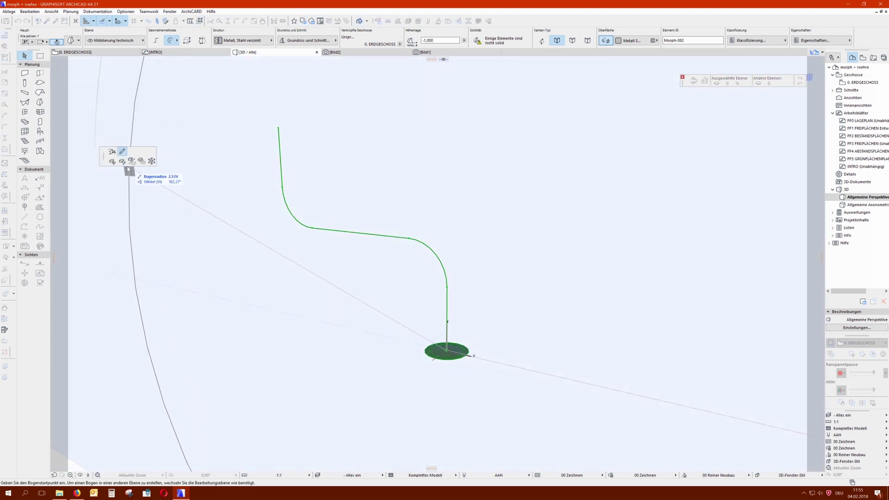
left_click(113, 161)
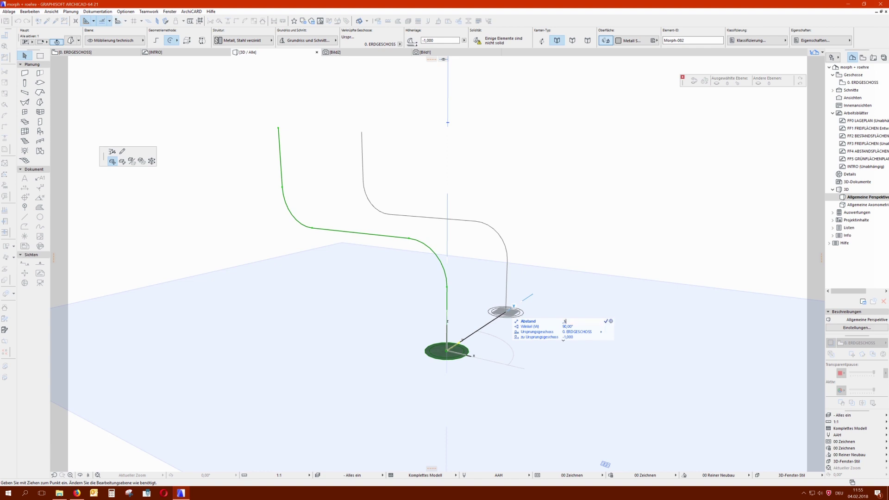
left_click(494, 319)
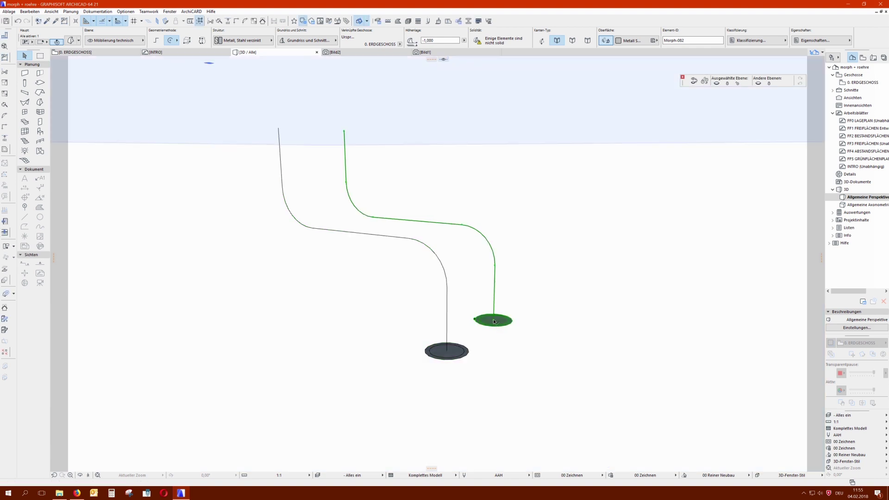
With sub-element selection, delete the inner circle from the original's face and the outer ring from the copy's face
left_click(122, 114)
left_click(74, 41)
left_click(83, 40)
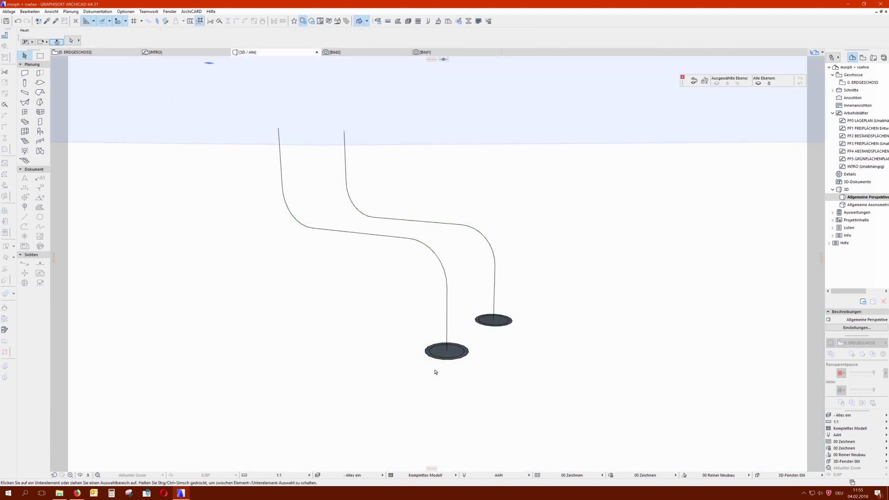
left_click(433, 352)
left_click(512, 355)
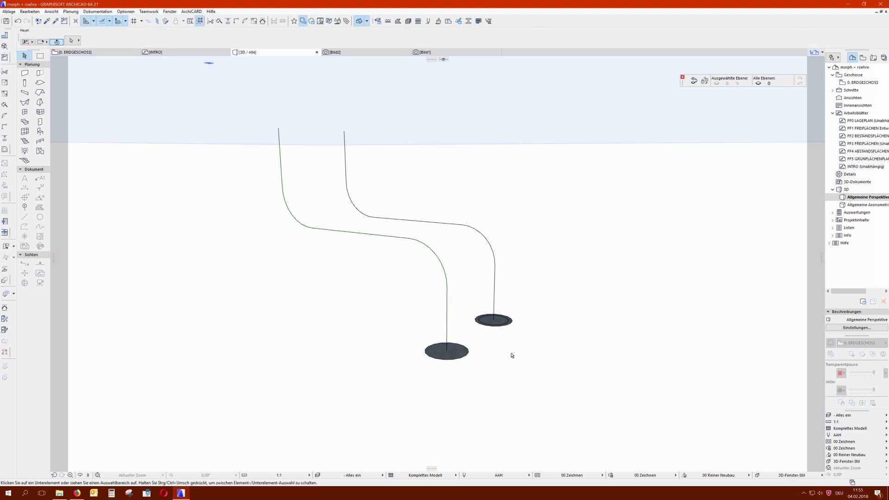
left_click(506, 326)
left_click(476, 363)
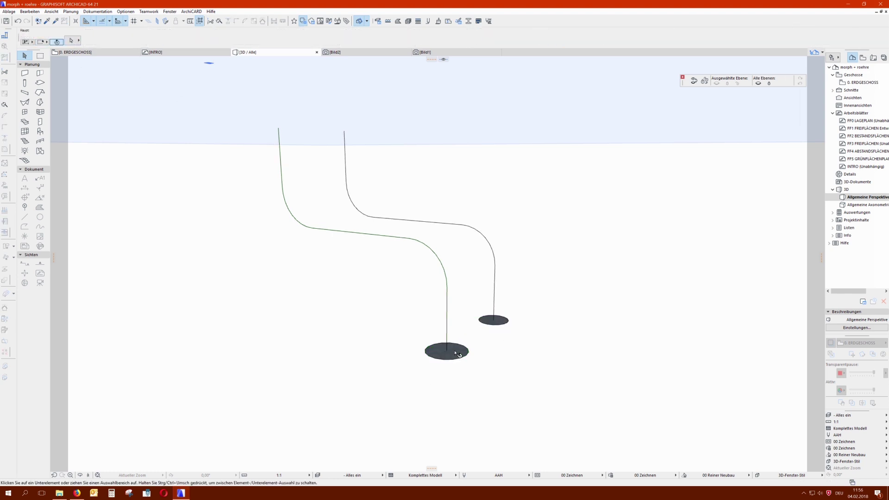
Try to extrude only the copy's smaller disc with the Tube command along its path up to the end point
left_click(457, 354)
left_click(500, 320)
left_click(494, 321)
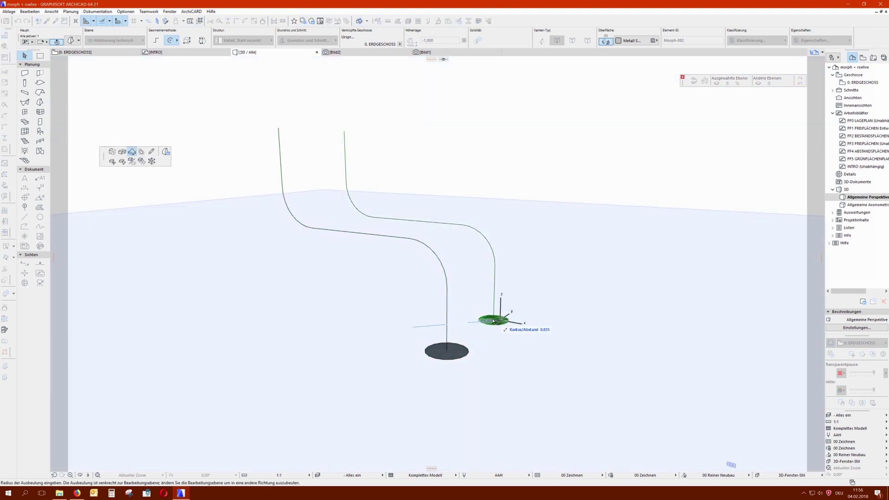
left_click(122, 152)
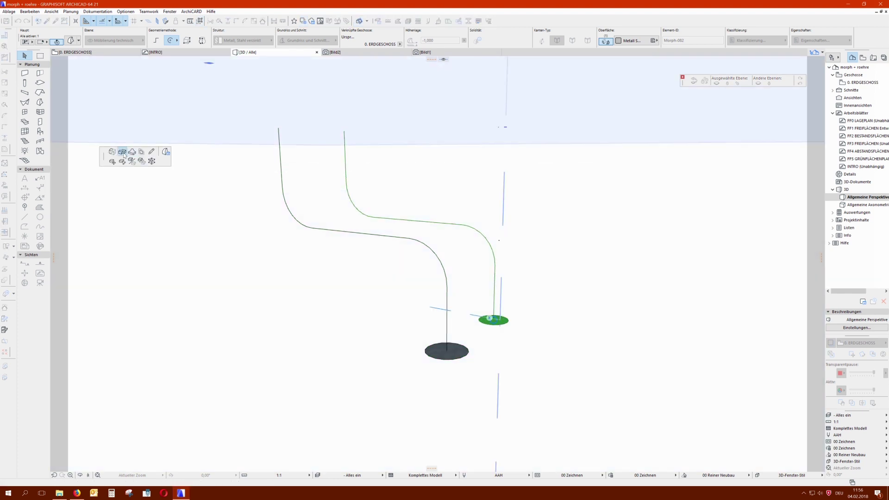
left_click(494, 320)
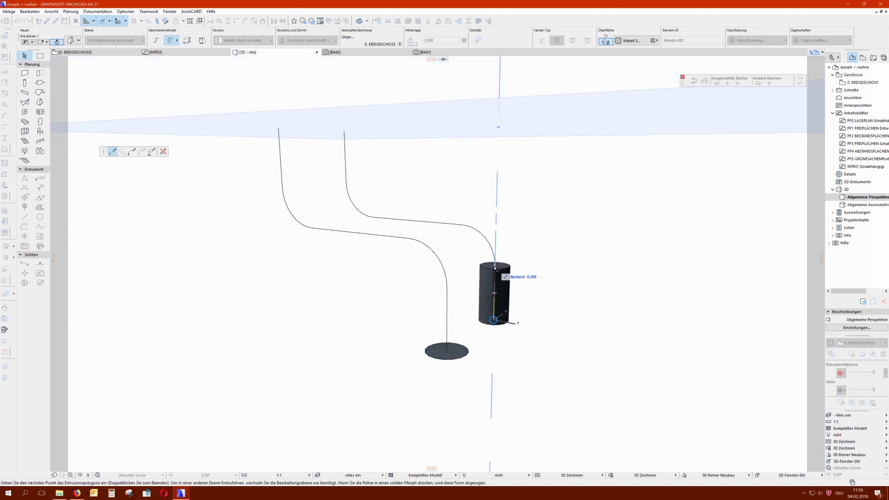
left_click(495, 266)
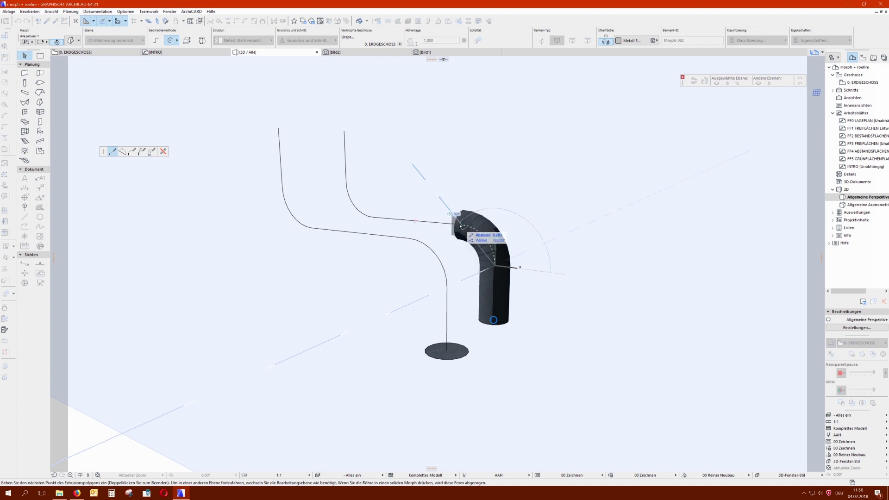
left_click(461, 225)
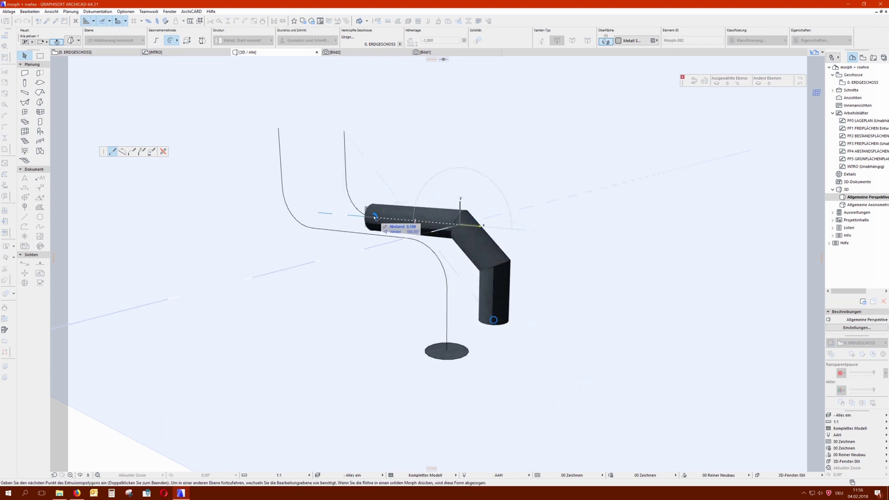
left_click(374, 216)
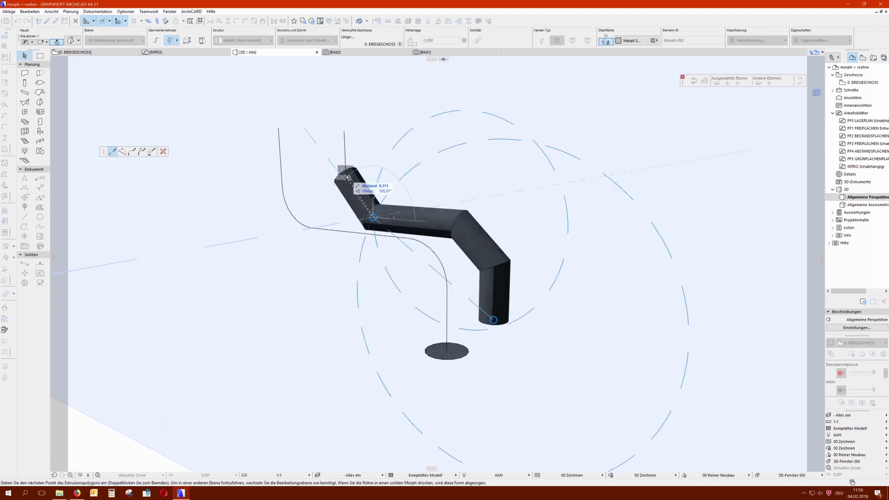
left_click(347, 182)
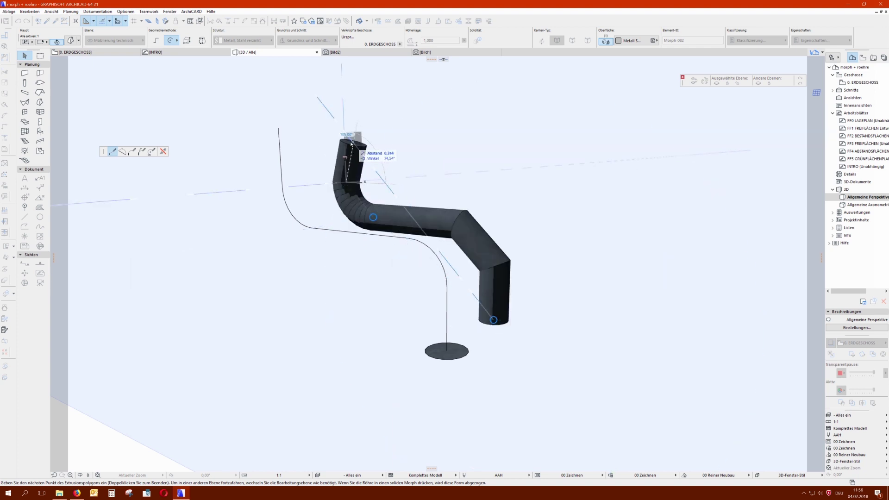
left_click(345, 134)
right_click(374, 142)
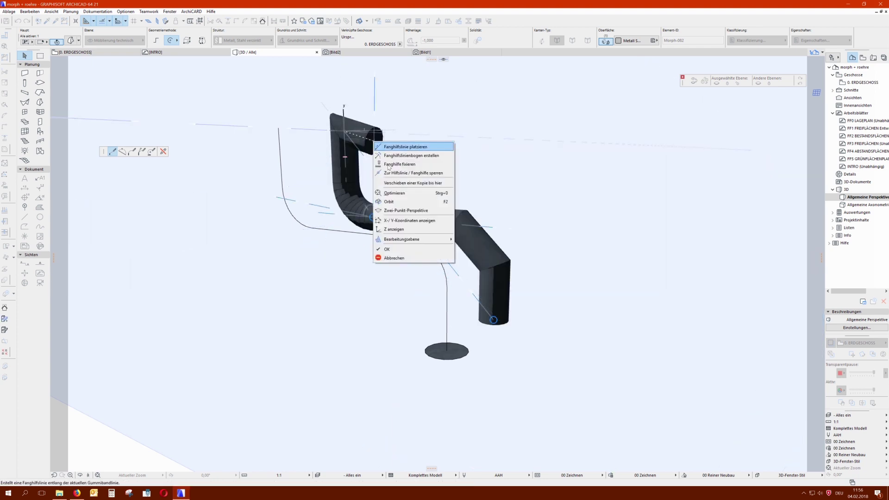
left_click(397, 249)
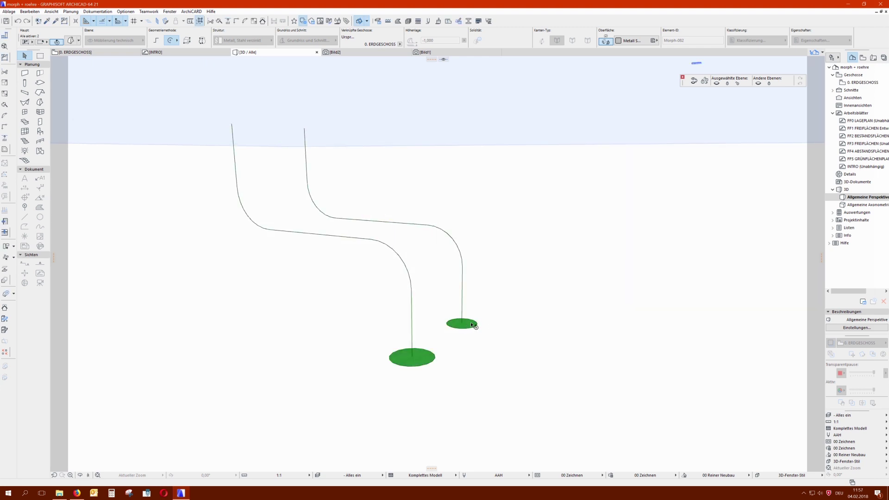
key("Escape")
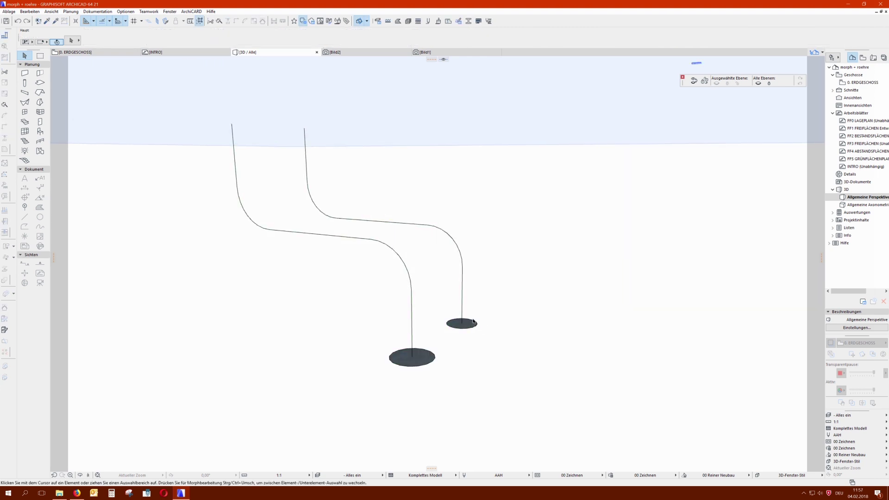
Extrude the larger and smaller discs together with the Tube command, following the smaller disc's path through both bends to its upper end
left_click(470, 326)
left_click(422, 363, "shift")
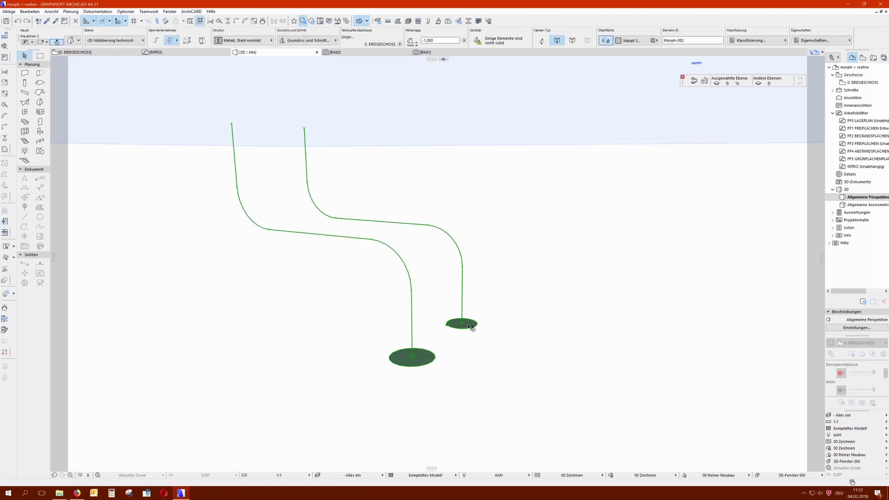
left_click(471, 327)
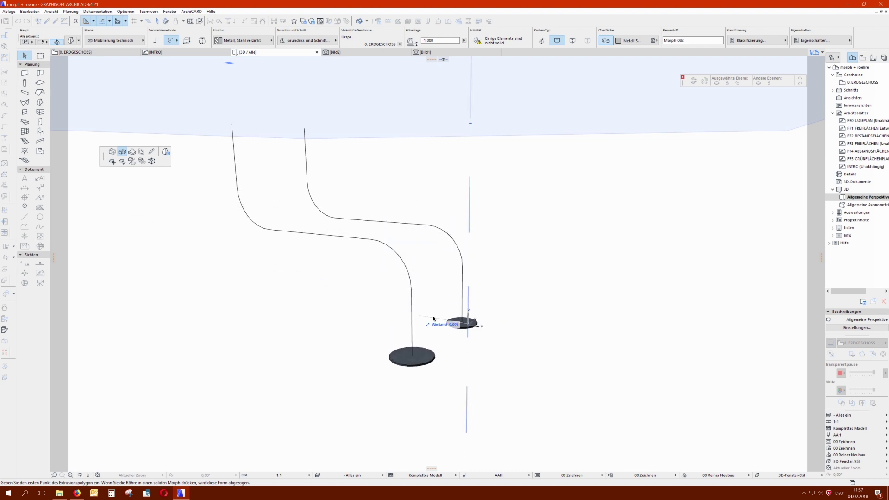
left_click(464, 325)
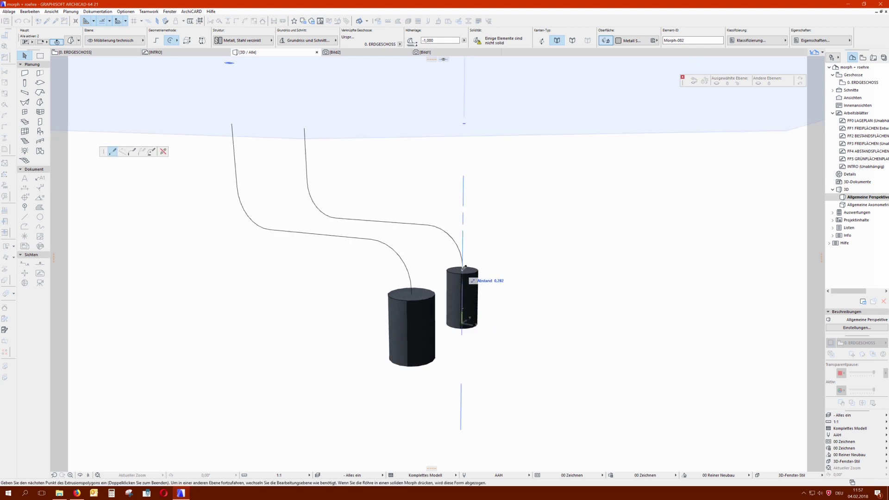
left_click(463, 264)
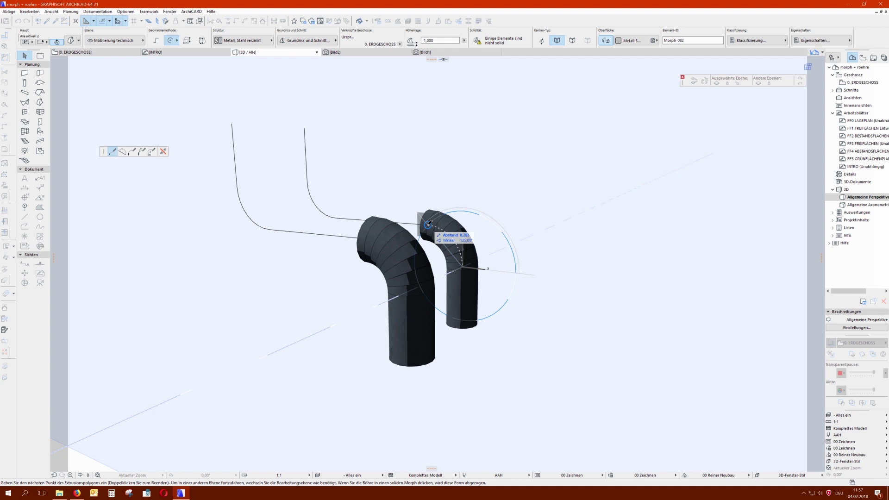
left_click(428, 224)
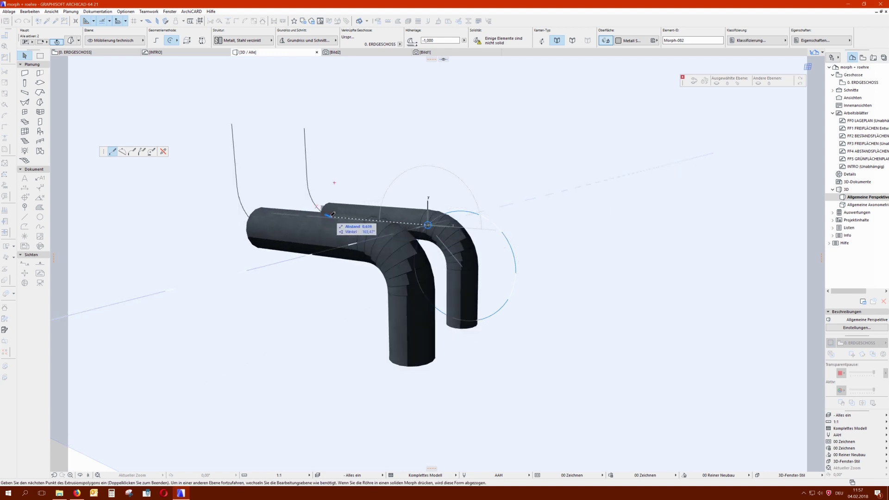
left_click(336, 218)
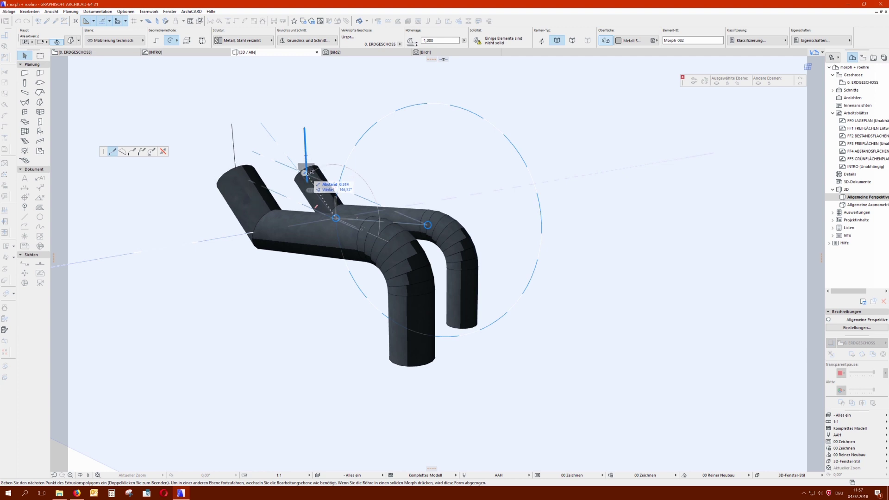
left_click(309, 177)
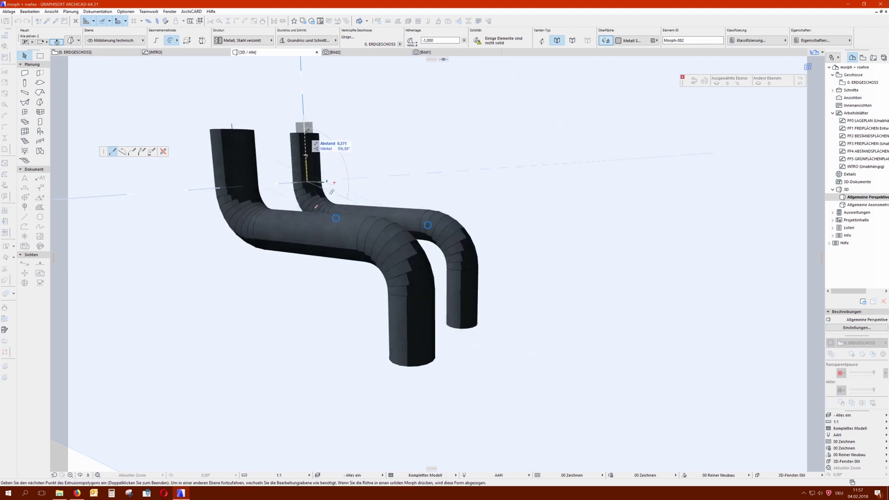
left_click(306, 126)
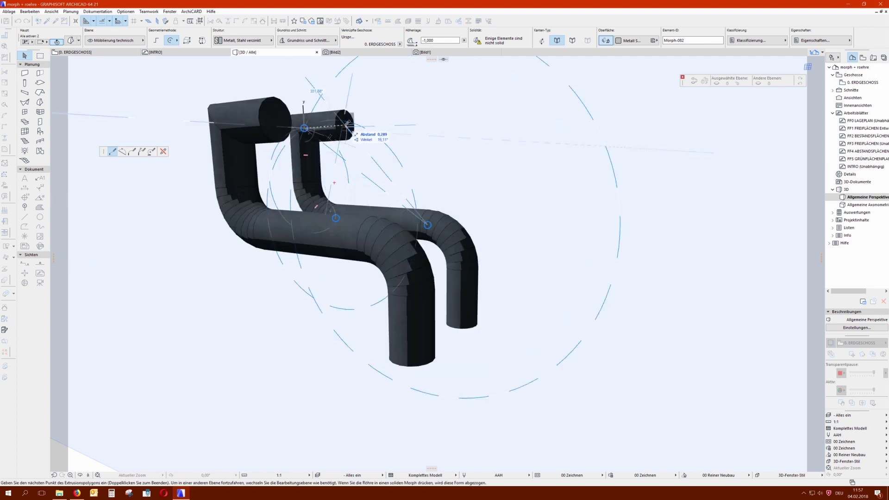
right_click(347, 126)
left_click(367, 242)
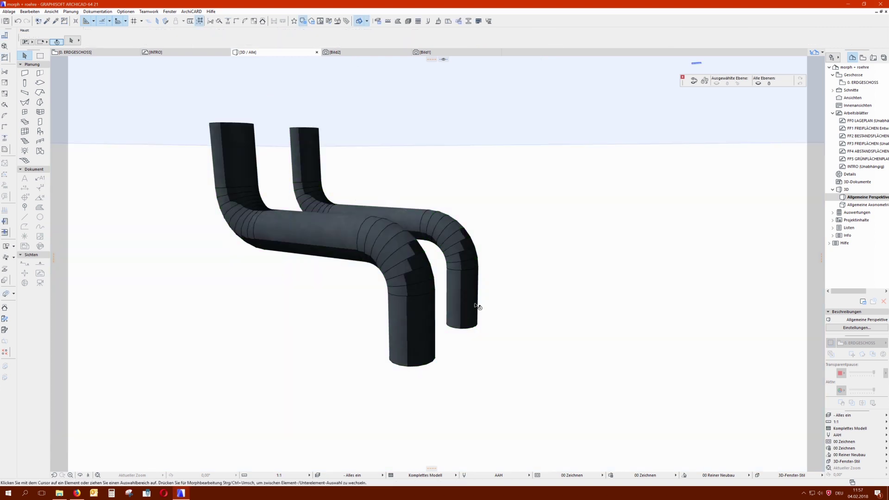
Move the smaller pipe by its base centre onto the base centre of the larger pipe
left_click(476, 306)
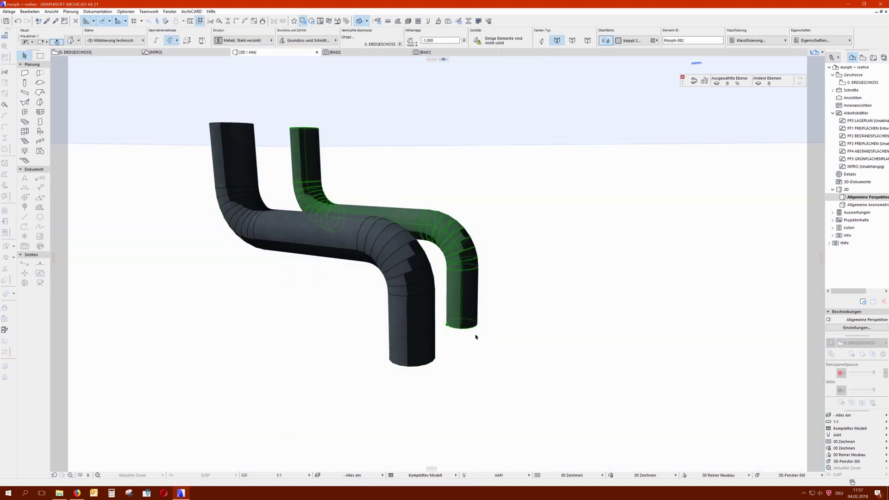
key("ctrl+d")
left_click(462, 324)
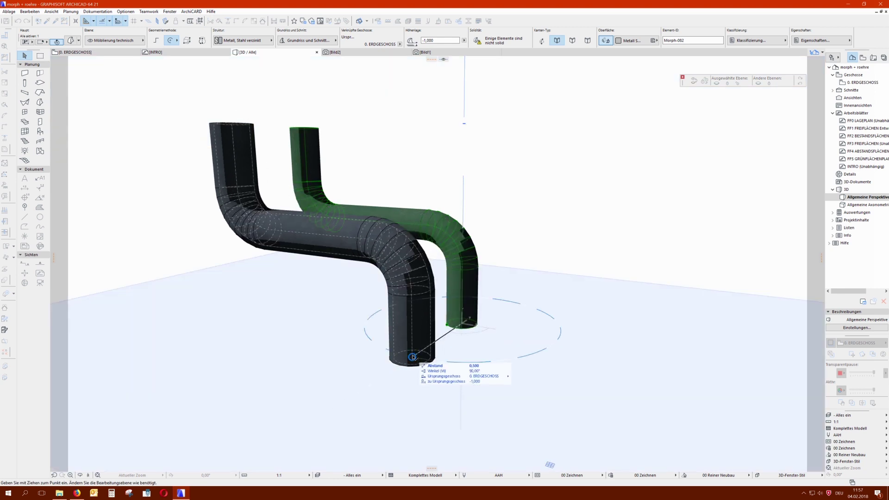
left_click(412, 357)
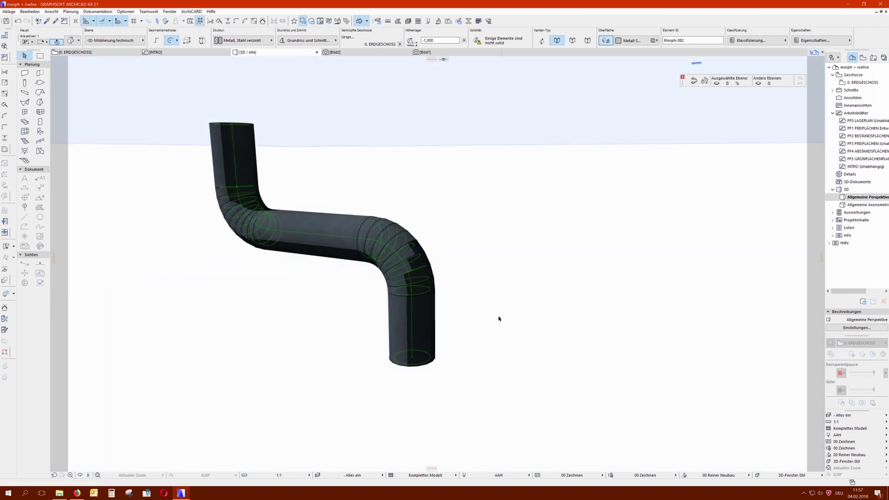
Subtract the inner pipe from the outer pipe with Solid Element Operations, keeping the target's own surface attributes
middle_click_drag(445, 263, 499, 368, "shift")
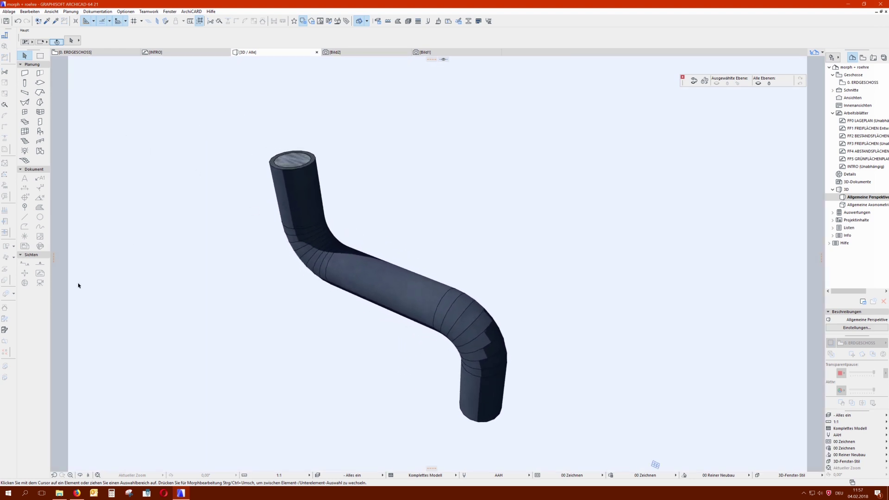
left_click(5, 329)
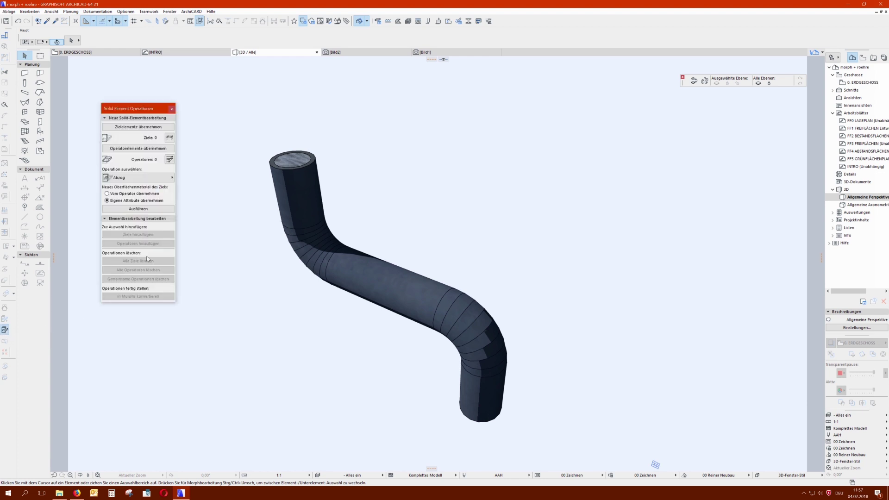
left_click(271, 167)
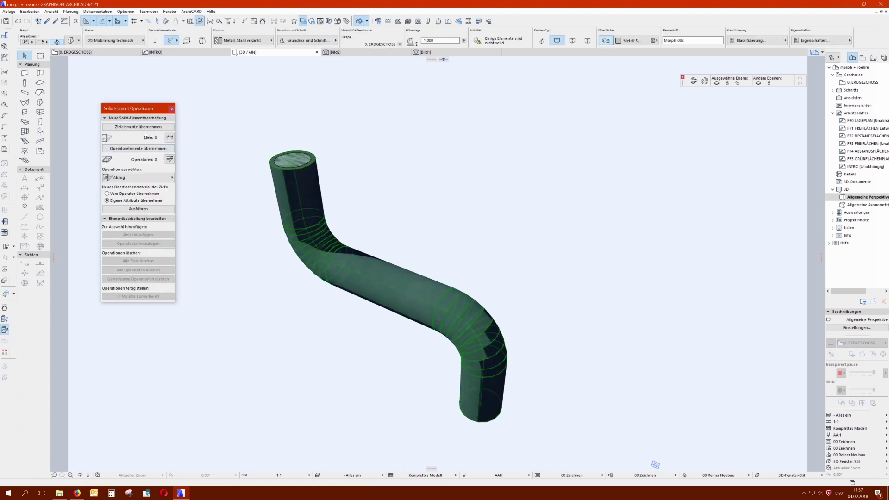
left_click(266, 120)
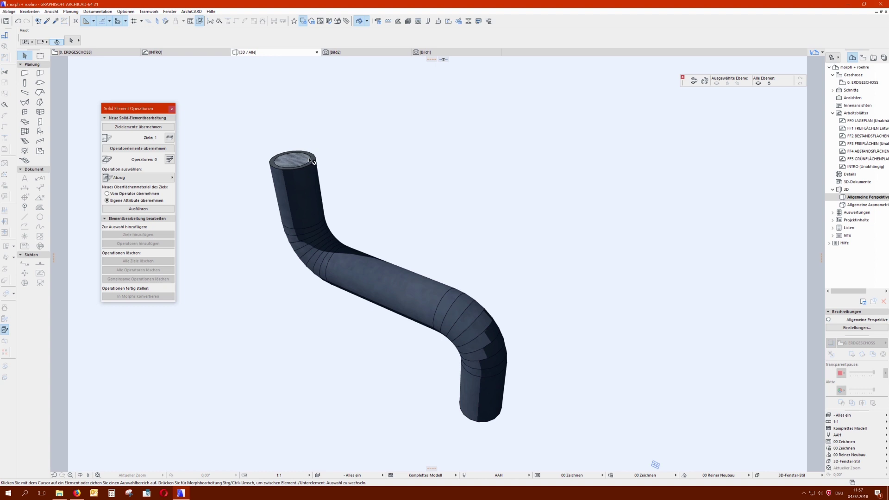
left_click(310, 160)
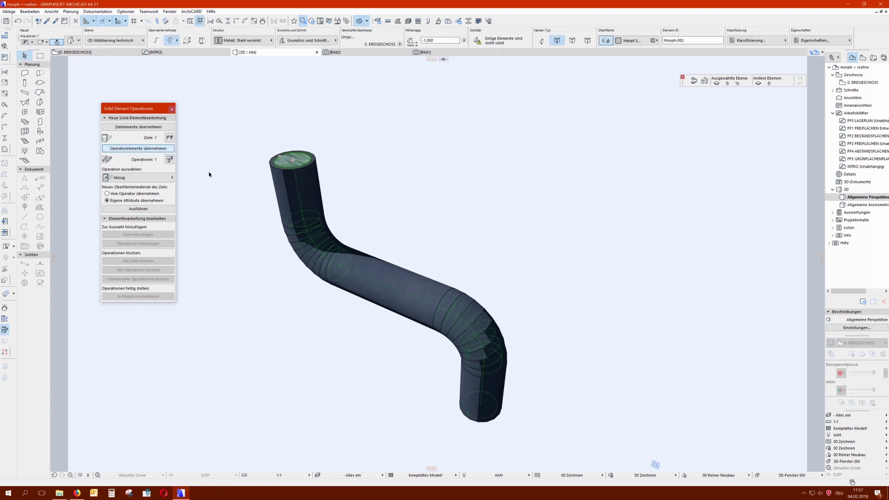
left_click(208, 174)
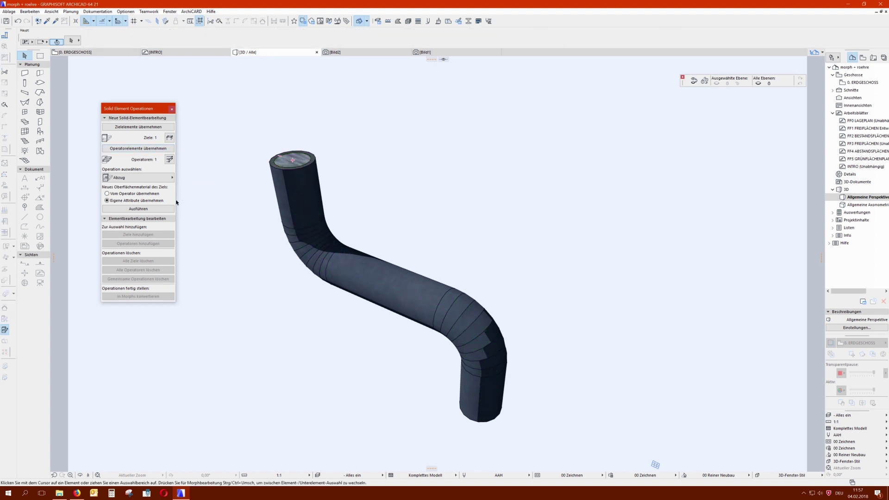
left_click(138, 209)
Try converting the subtracted outer pipe into a finished morph and clear the selection
left_click(163, 296)
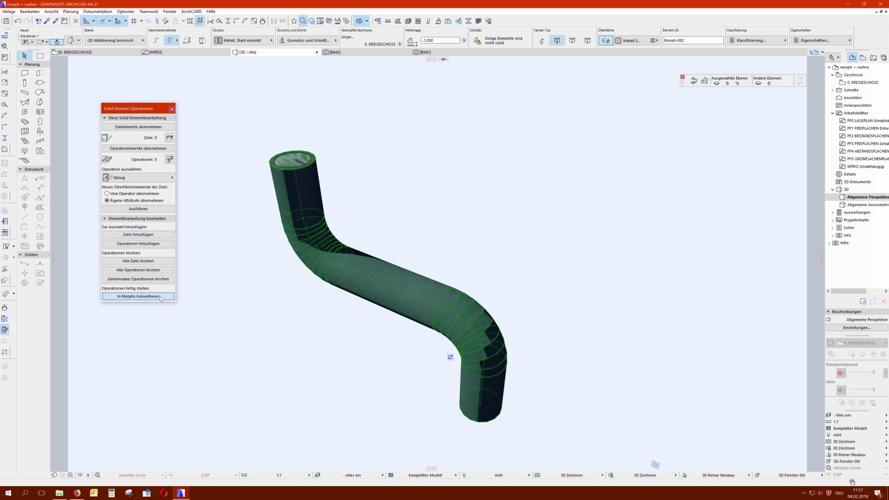
left_click(365, 177)
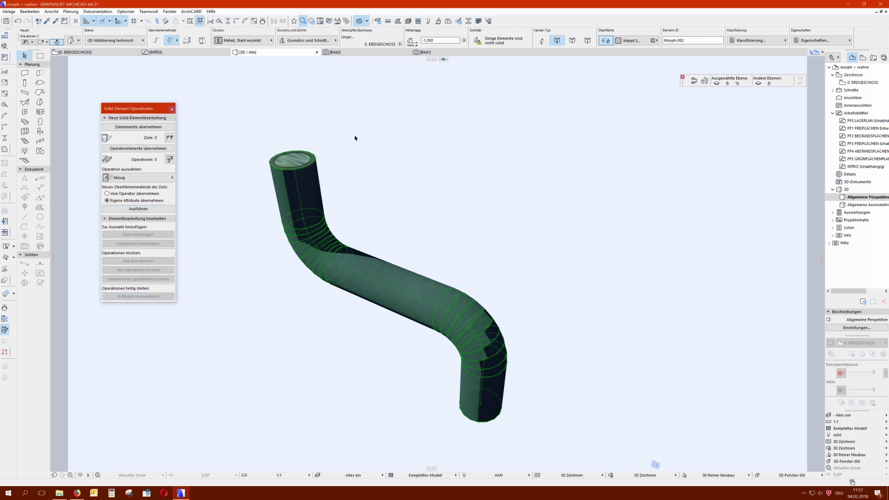
left_click(447, 132)
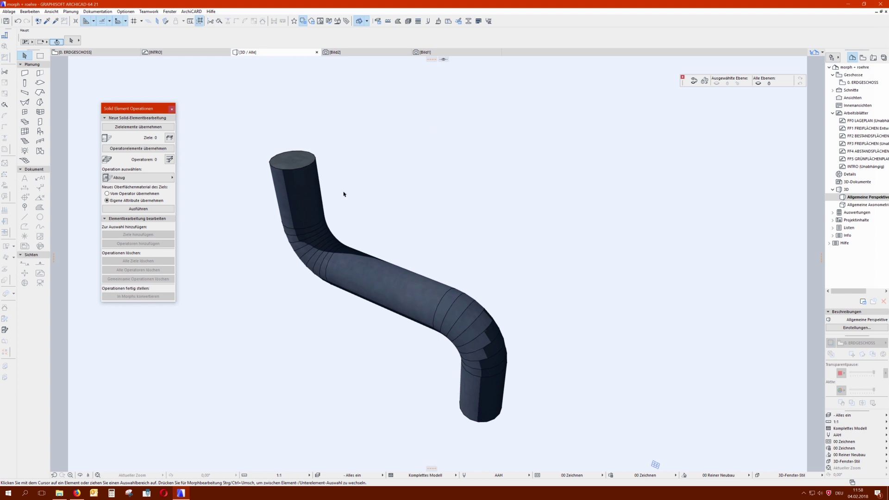
Undo the solid operation and the move of the smaller pipe, leaving nothing selected
left_click(18, 21)
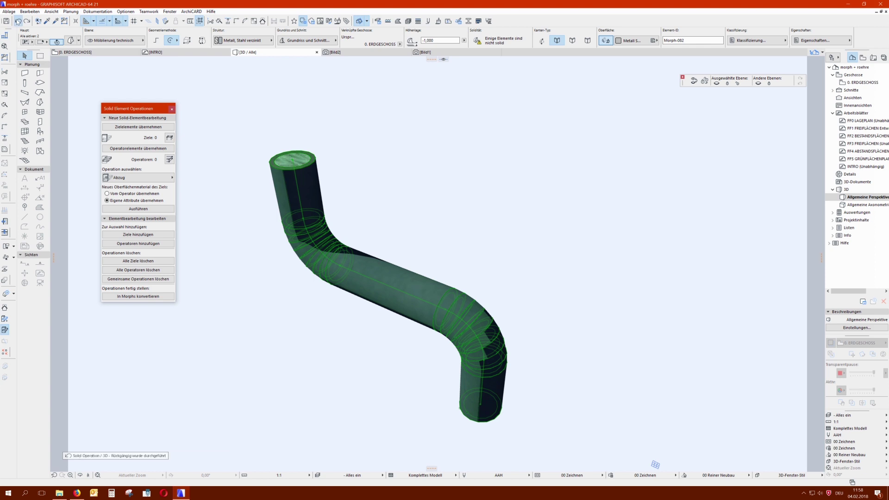
left_click(18, 21)
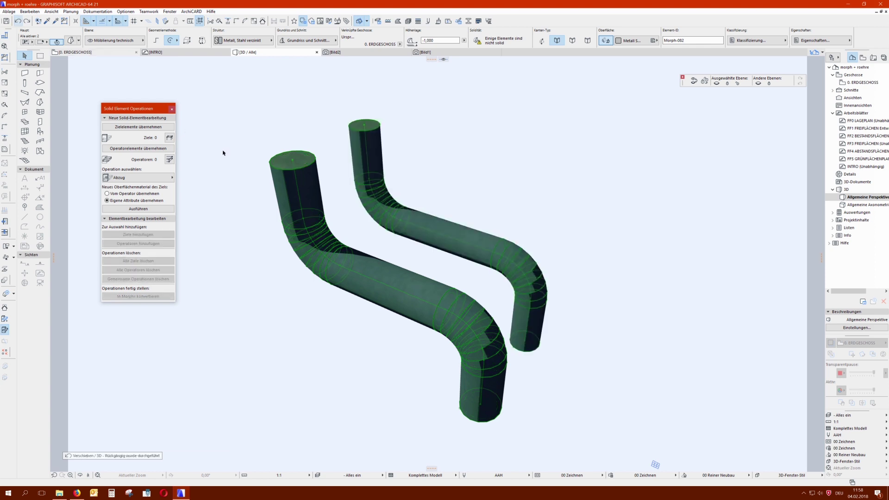
left_click(297, 126)
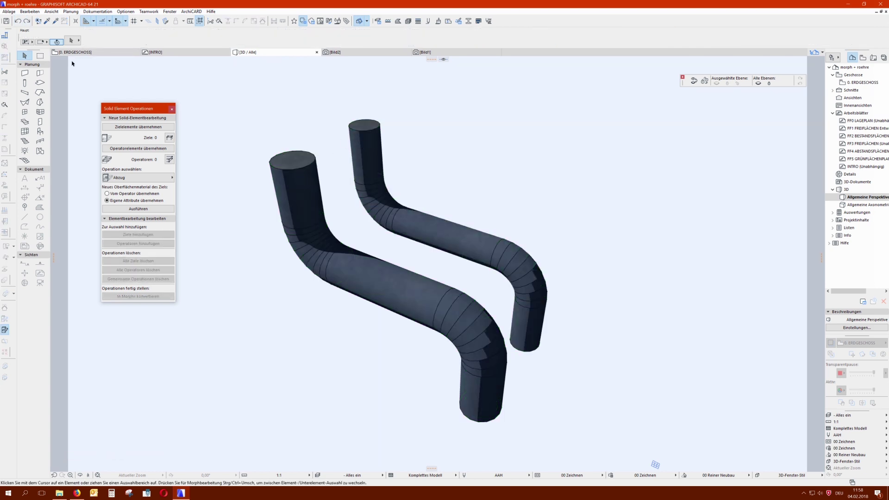
With sub-element selection, remove the leftover path edge and arc from the smaller pipe's upper section and upper bend
left_click(79, 41)
left_click(91, 37)
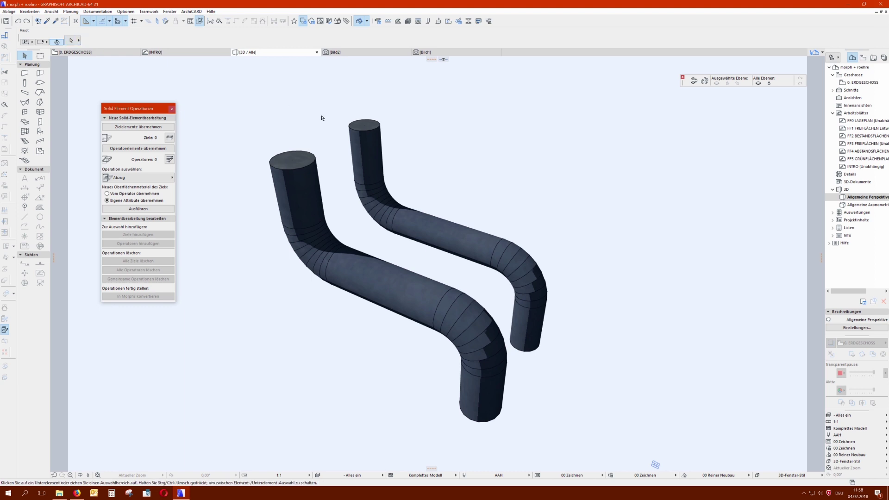
left_click(368, 136)
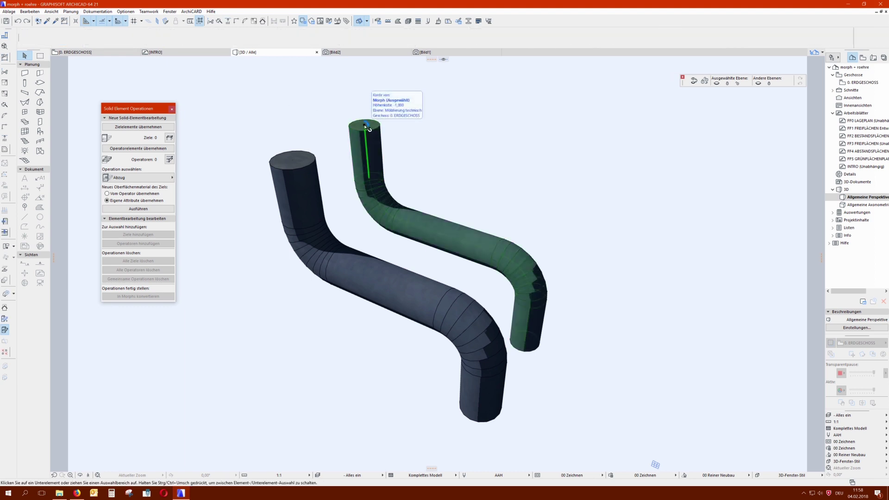
left_click(369, 178)
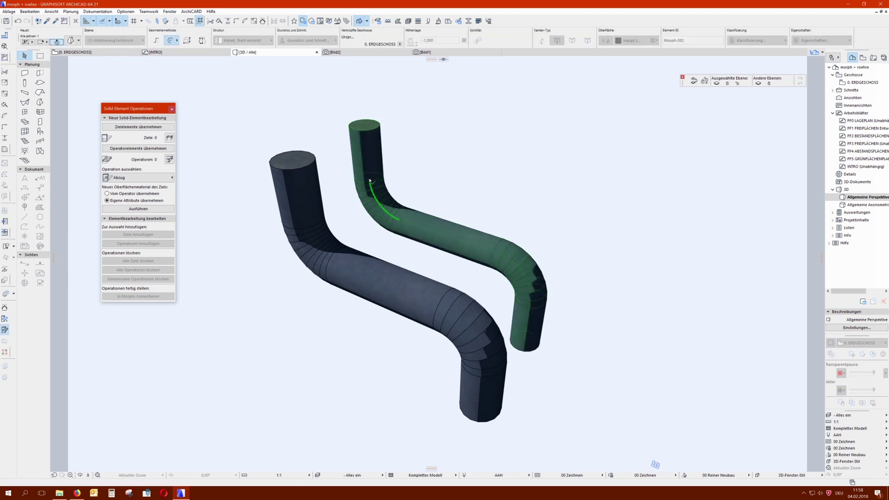
Remove the leftover path edges inside the smaller pipe's sloping middle section
left_click(406, 224)
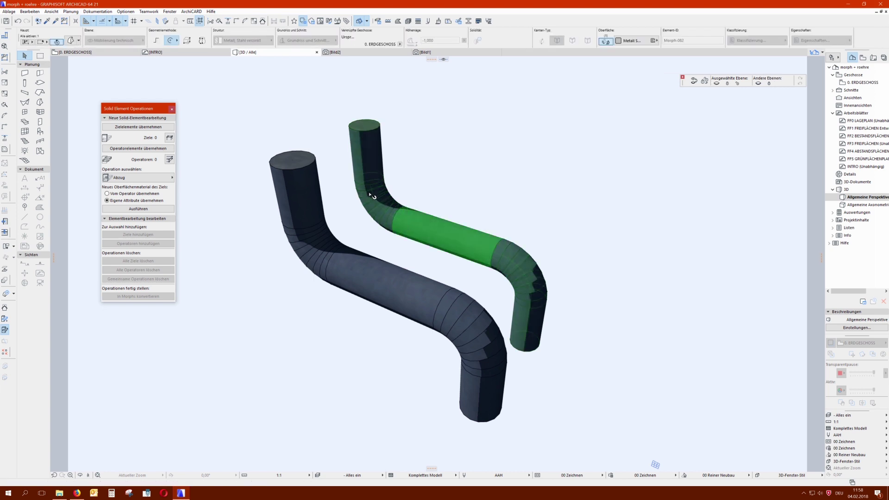
left_click(423, 225)
left_click(423, 224)
left_click(425, 224)
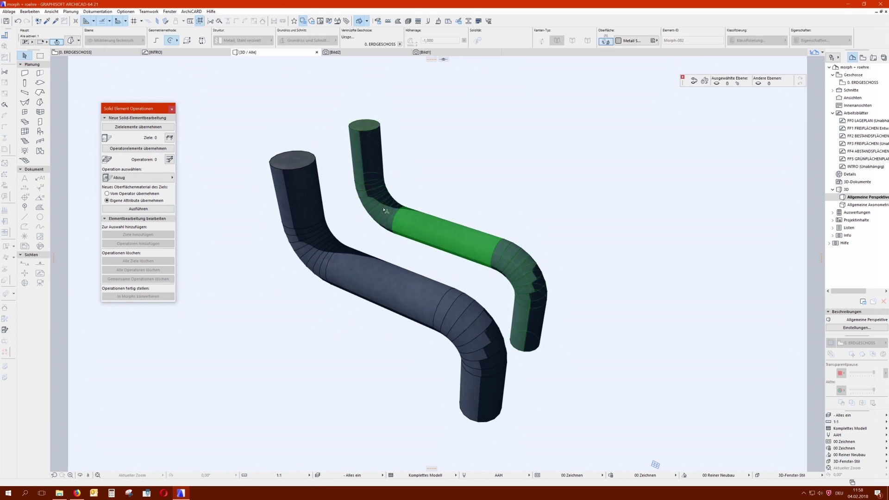
left_click(426, 223)
left_click(426, 223)
left_click(415, 222)
left_click(407, 221)
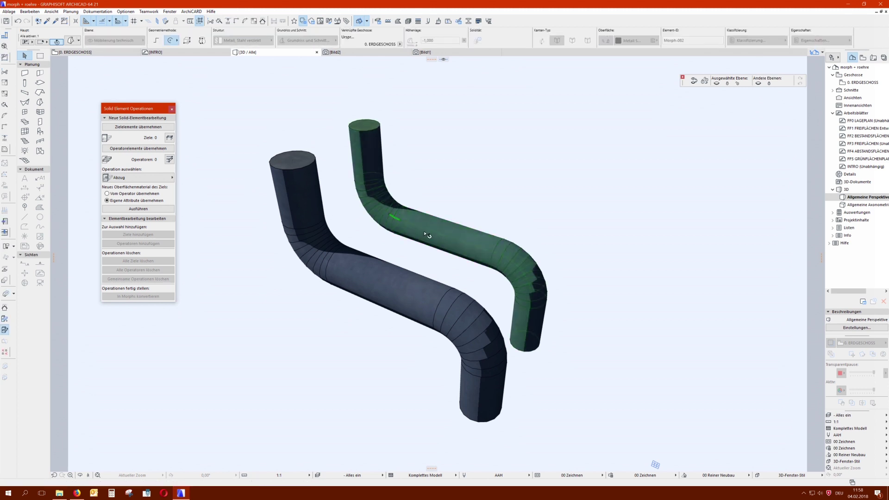
left_click(393, 220)
left_click(398, 222)
left_click(429, 227)
left_click(438, 230)
left_click(445, 232)
Remove the leftover path arc and edges inside the smaller pipe's lower bend and lower section, and clear the selection
left_click(539, 310, "ctrl+shift")
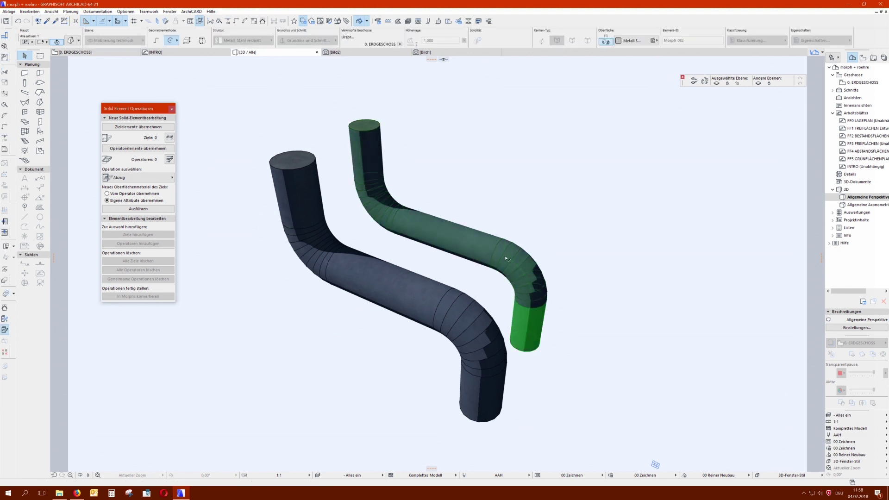
left_click(537, 312, "ctrl+shift")
left_click(516, 267, "ctrl+shift")
left_click(534, 309, "ctrl+shift")
left_click(525, 274, "ctrl+shift")
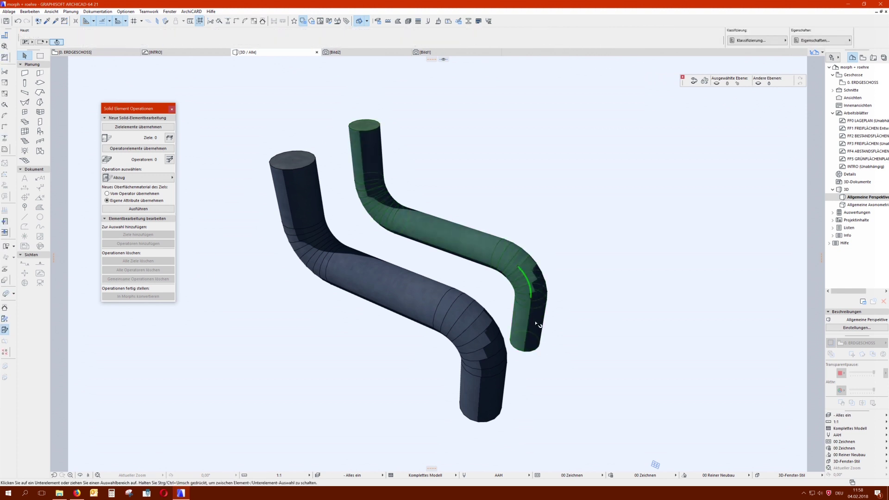
left_click(535, 309, "ctrl+shift")
left_click(537, 320)
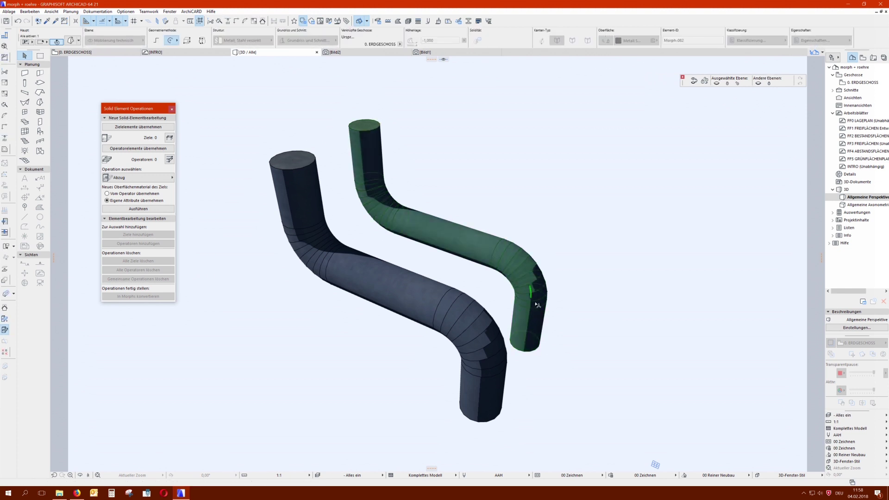
left_click(536, 312, "ctrl+shift")
left_click(536, 319, "ctrl+shift")
left_click(536, 323, "ctrl+shift")
key("Escape")
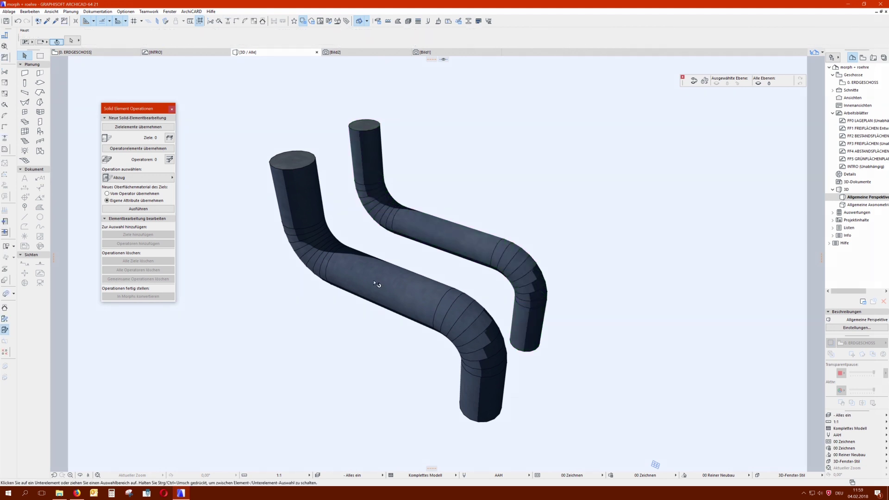
Clear the sub-element selection on the two pipes and switch back to selecting whole elements
left_click(375, 284)
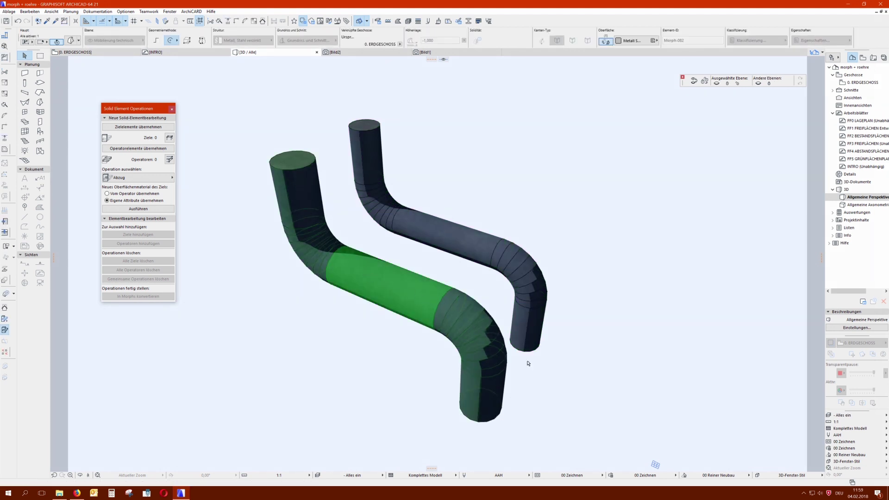
left_click(533, 291)
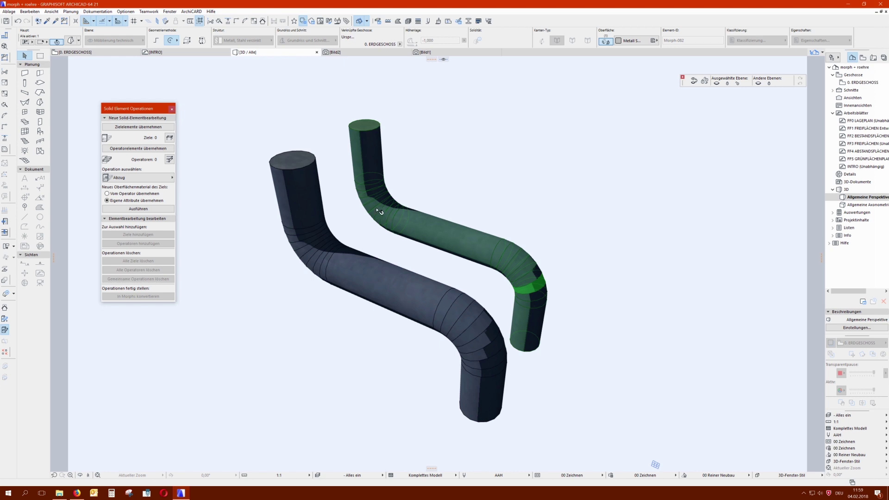
left_click(477, 170)
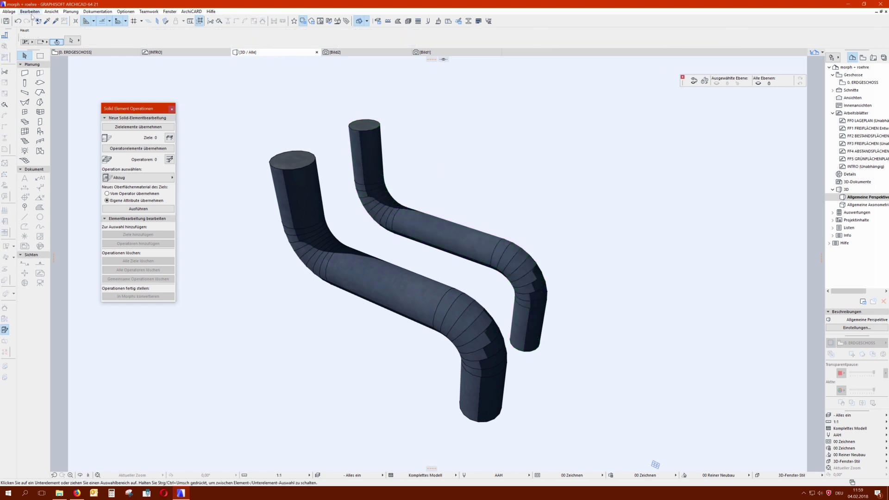
left_click(72, 41)
left_click(76, 35)
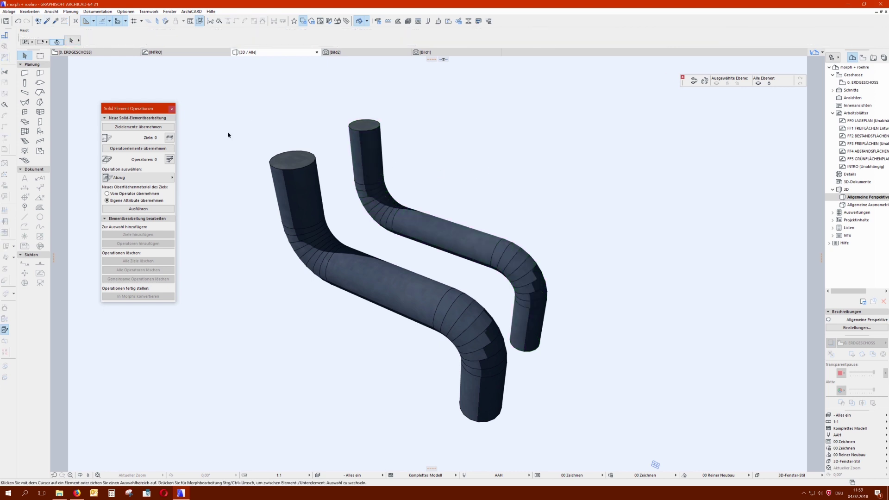
Move the smaller pipe from the centre of its bottom face to the centre of the larger pipe's bottom face, and clear the selection
left_click(484, 264)
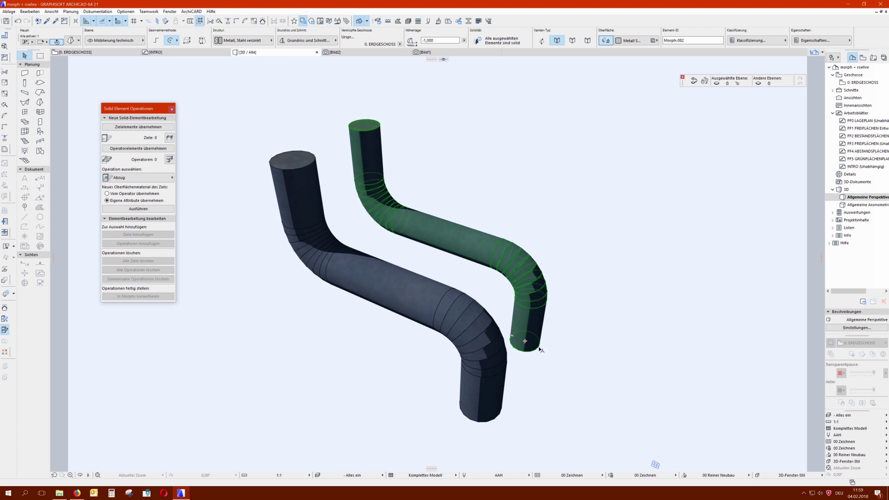
left_click(525, 342)
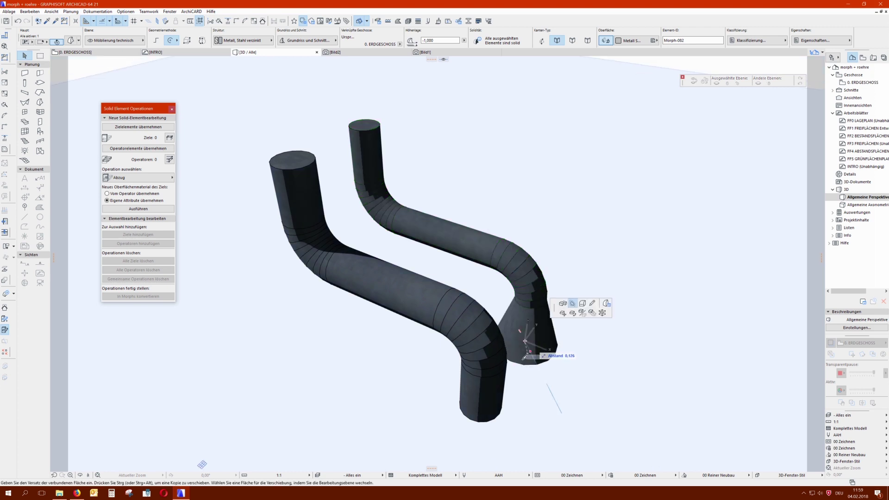
left_click(573, 319)
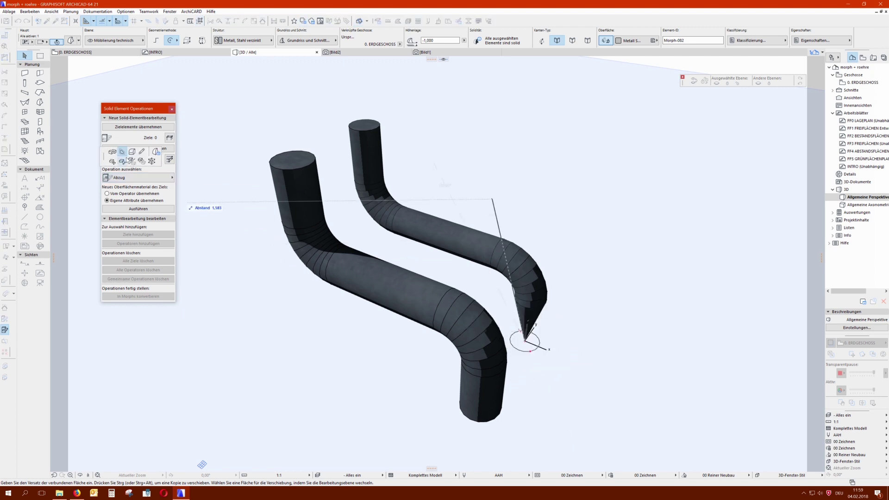
left_click(113, 161)
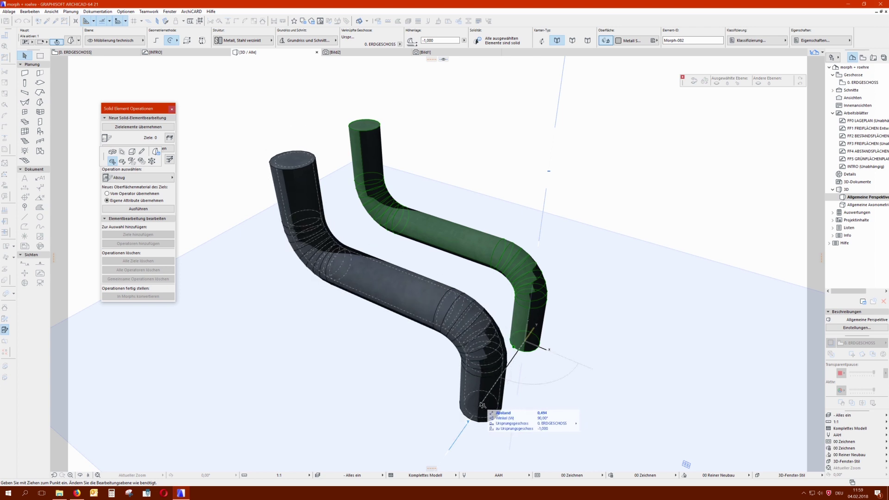
left_click(483, 406)
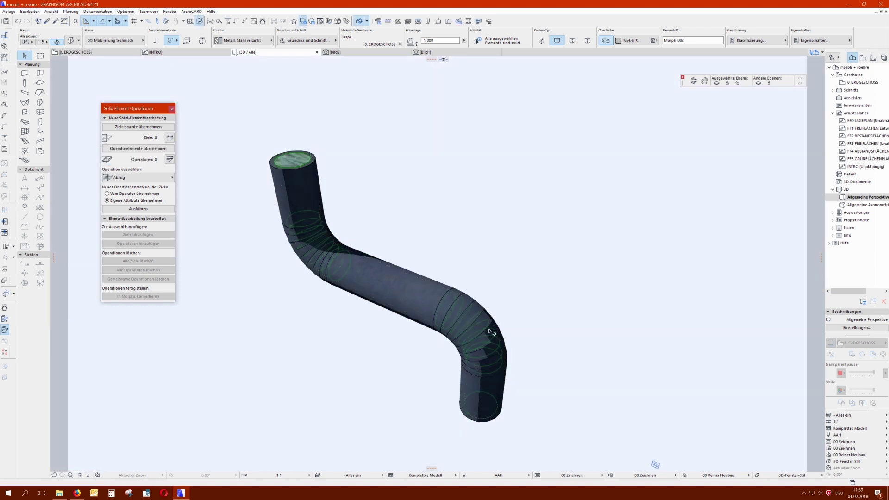
left_click(453, 224)
left_click(453, 224)
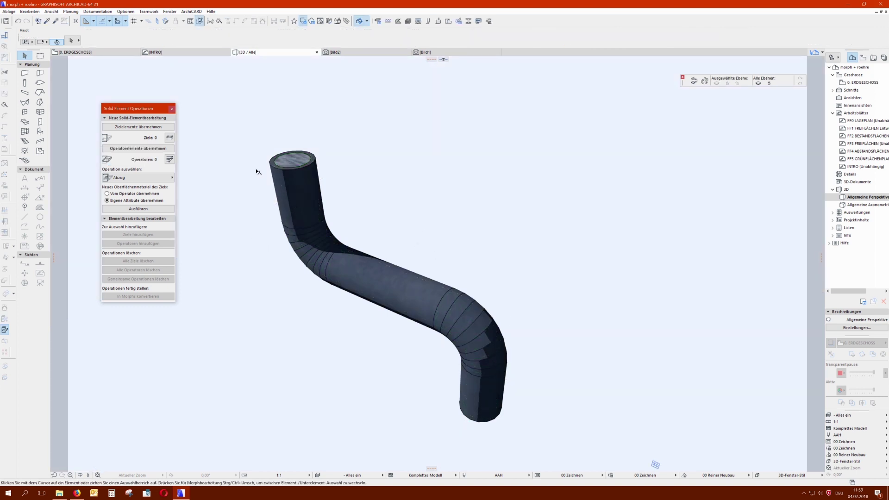
Subtract the smaller inner pipe (operator) from the larger outer pipe (target) using the solid operation Abzug
left_click(272, 170)
left_click(156, 127)
left_click(252, 129)
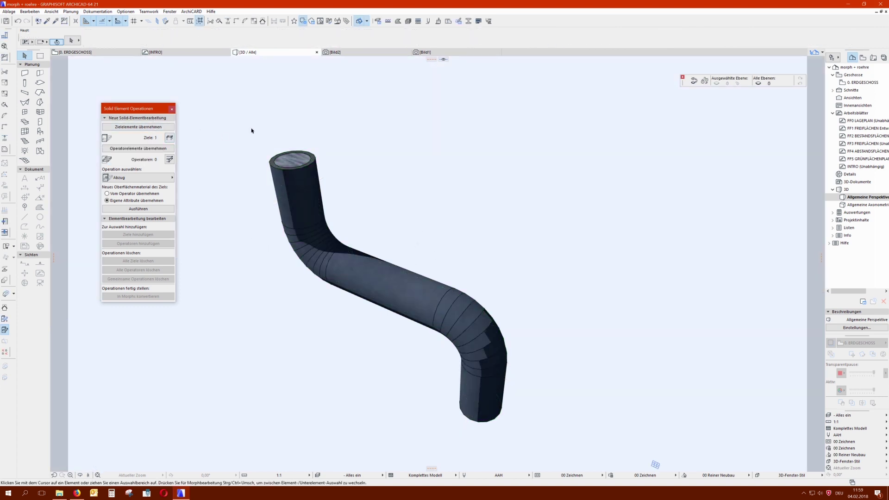
left_click(315, 159)
left_click(160, 148)
left_click(150, 209)
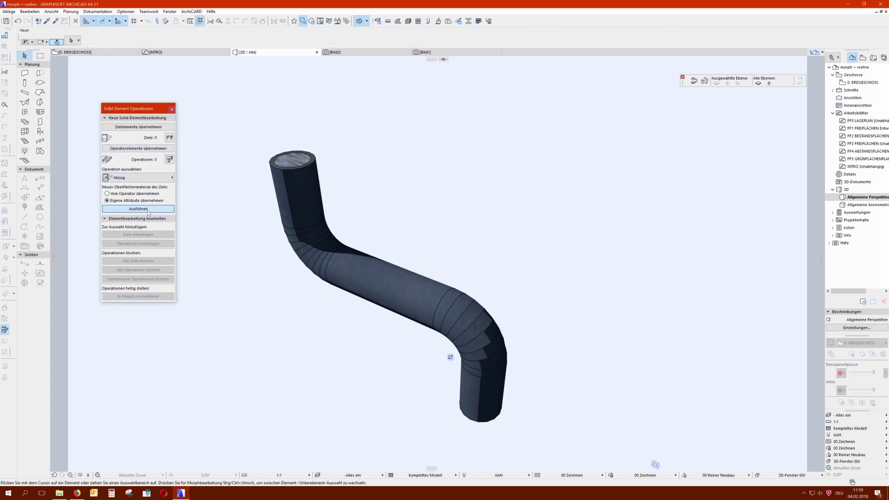
Convert the subtracted outer pipe into a morph and delete the inner operator pipe
left_click(163, 297)
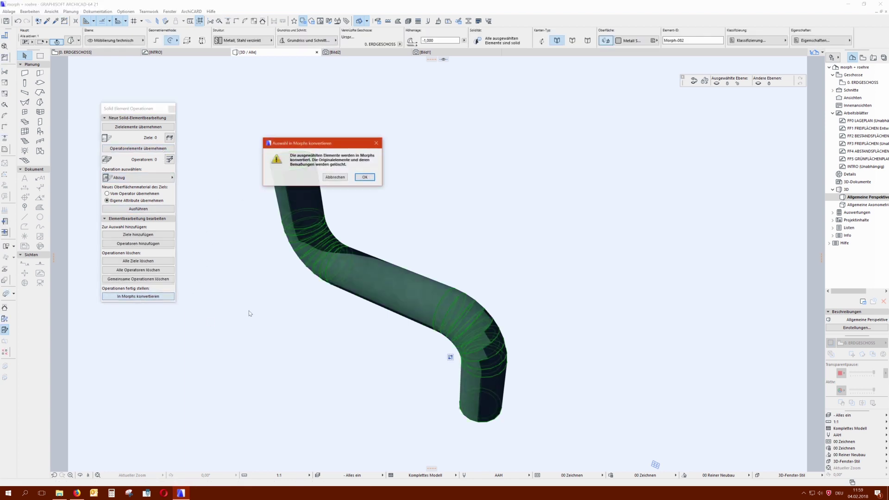
left_click(367, 177)
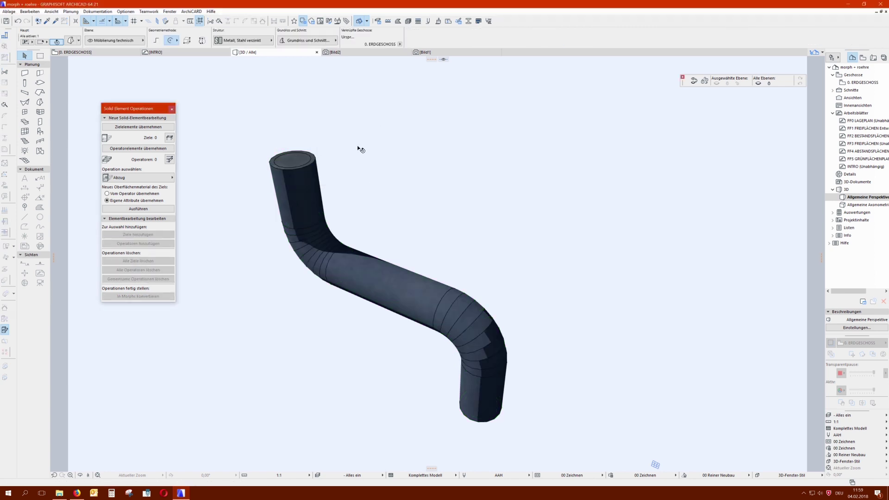
key("Delete")
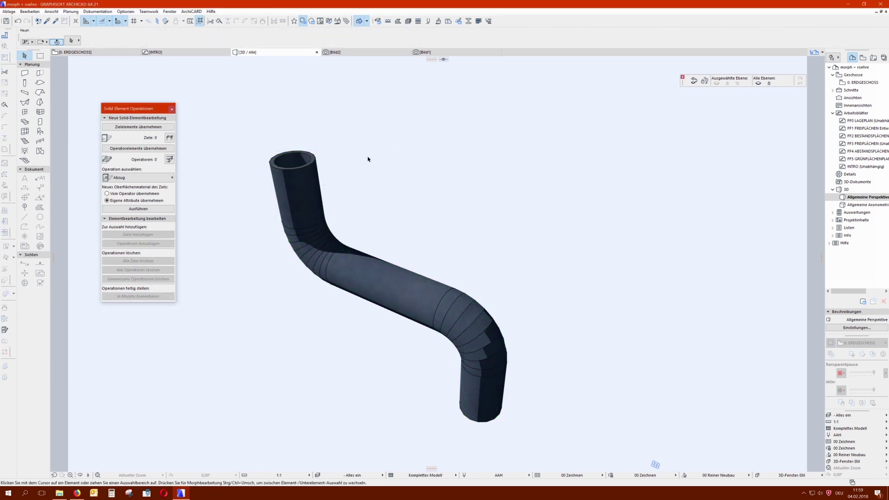
Render the hollow pipe in a perspective showing its open upper end, and compare it with the renderings Bild2 and Bild1
left_click_drag(325, 194, 439, 262)
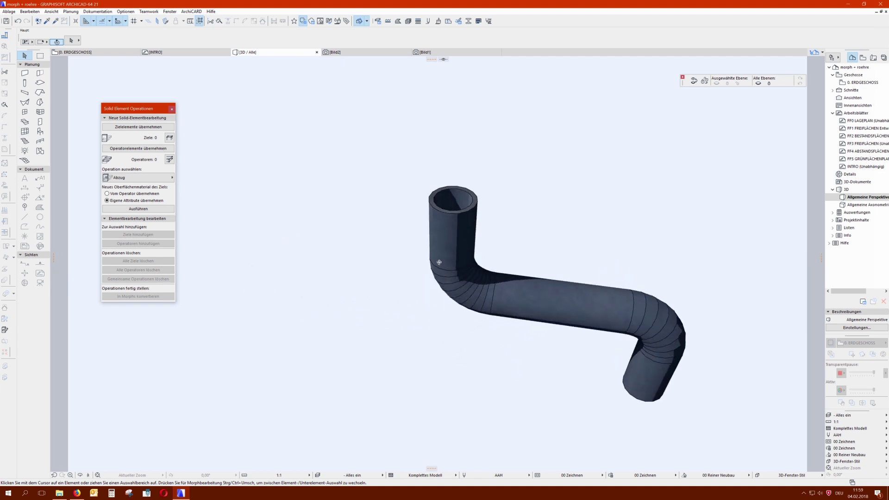
left_click_drag(676, 363, 489, 228)
scroll(488, 231, "up", 4)
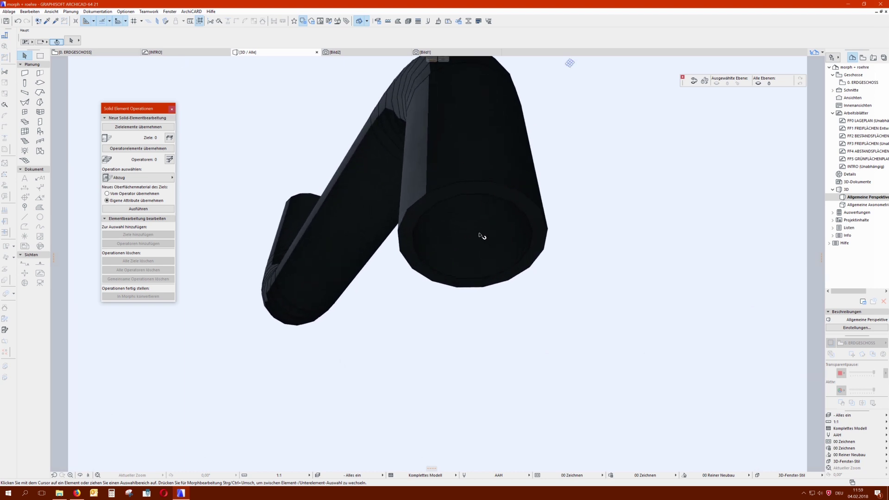
scroll(482, 236, "down", 6)
middle_click_drag(486, 240, 525, 293, "shift")
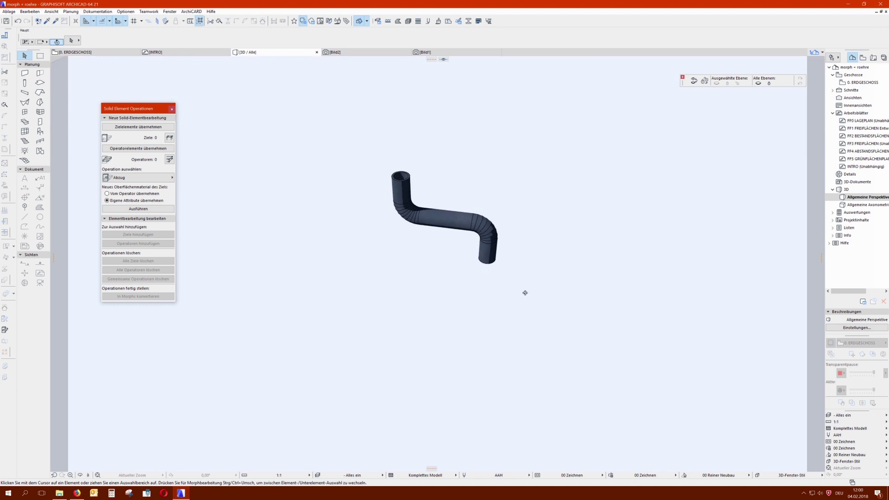
scroll(441, 222, "up", 5)
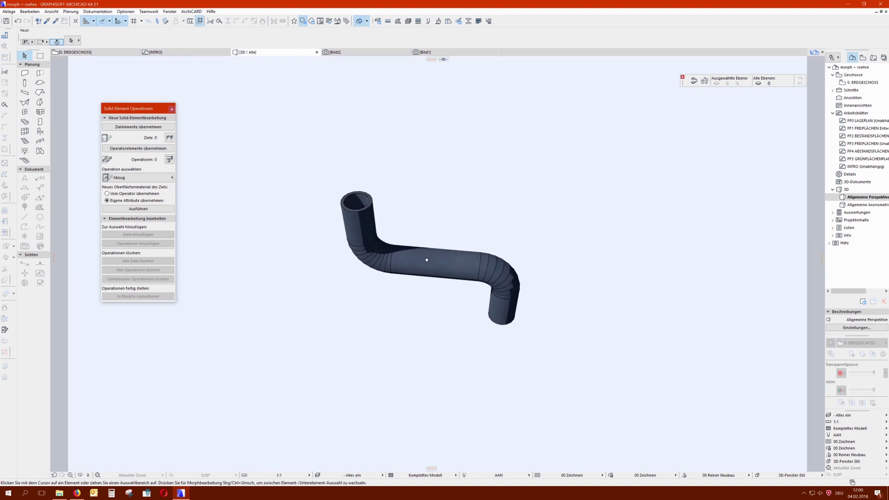
scroll(427, 259, "up", 4)
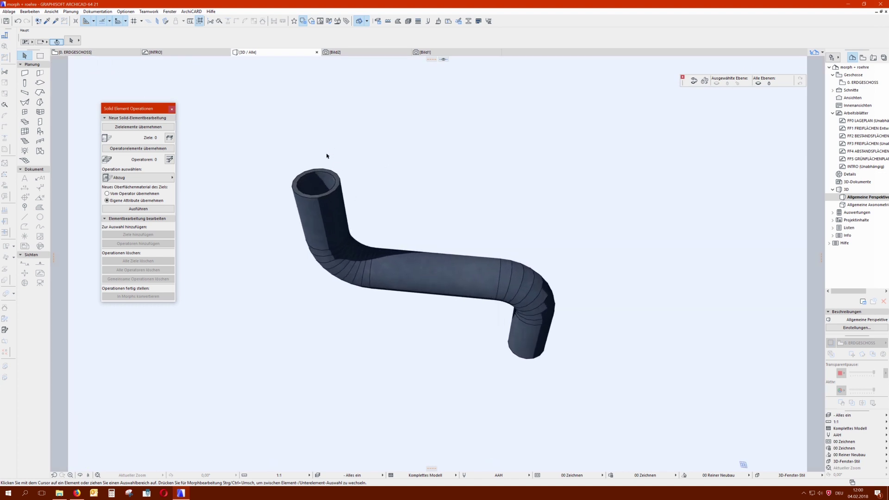
key("F6")
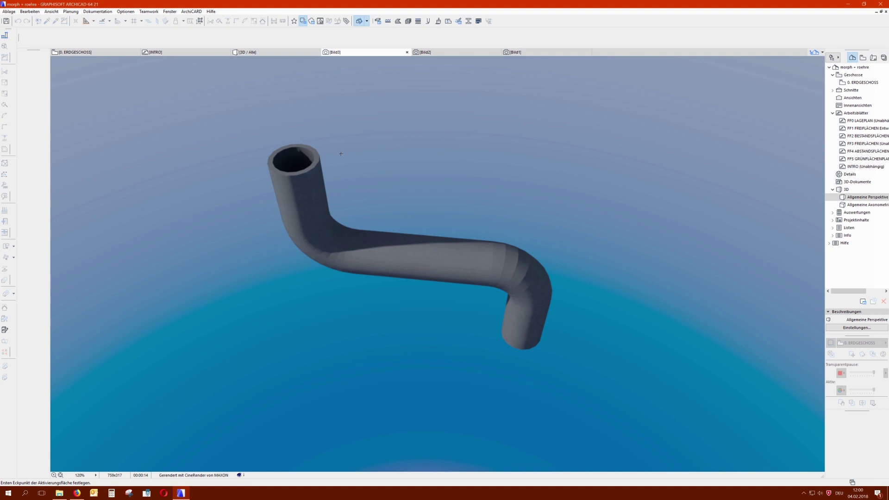
left_click(464, 52)
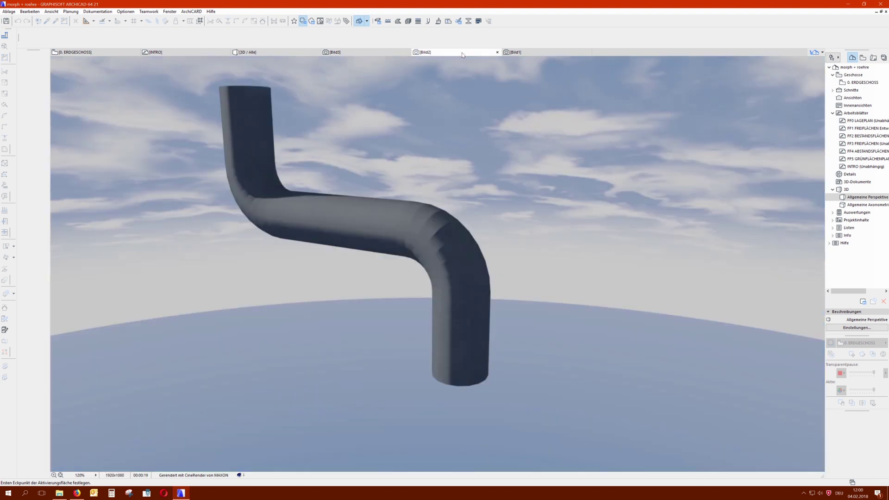
left_click(517, 52)
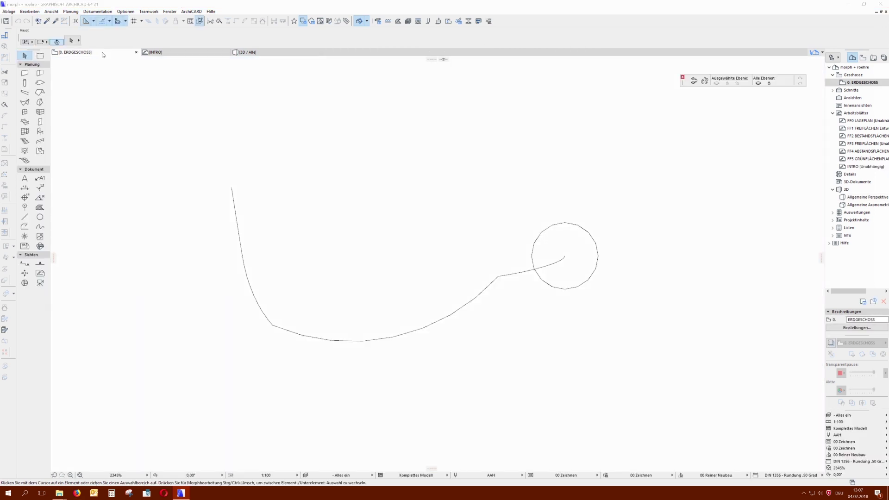
In the 3D view of the curved path, start a tube extrusion of the disc along the vertical section and the first bend
left_click(261, 56)
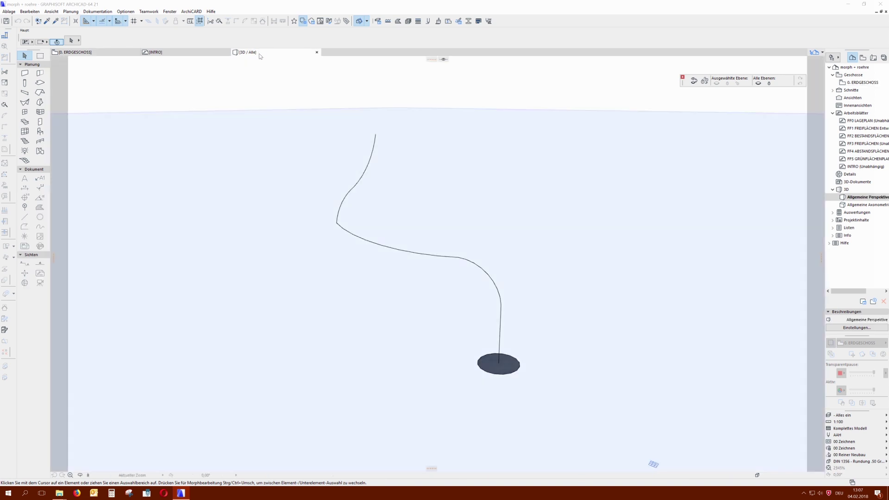
left_click(511, 367)
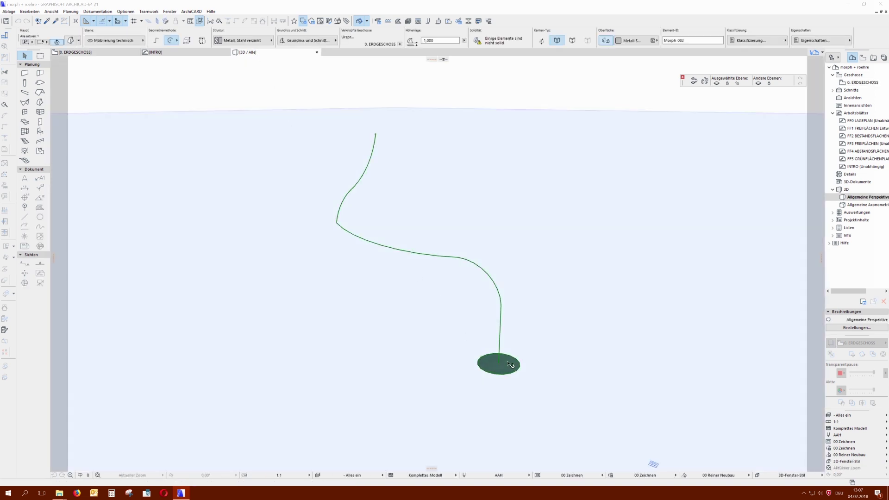
left_click(510, 363)
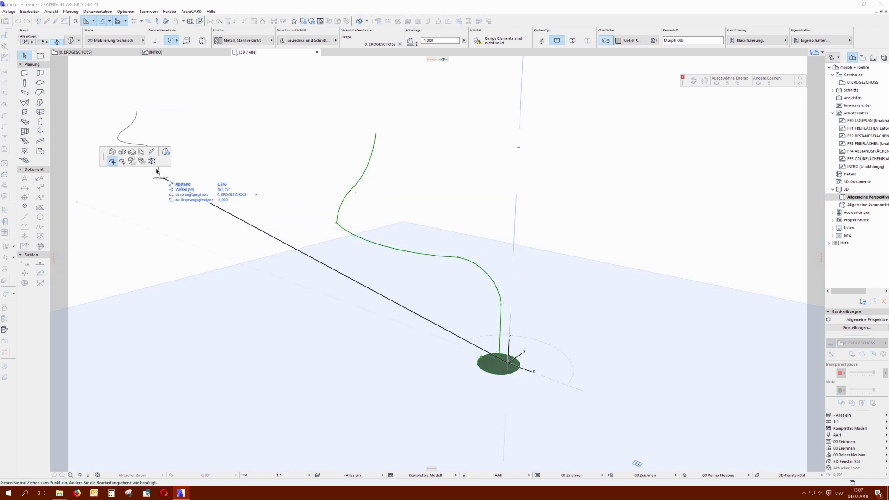
left_click(122, 151)
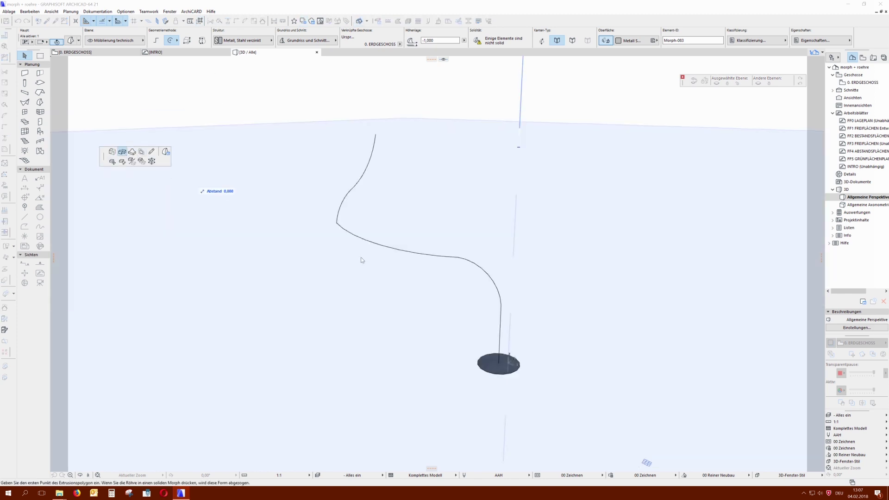
left_click(501, 359)
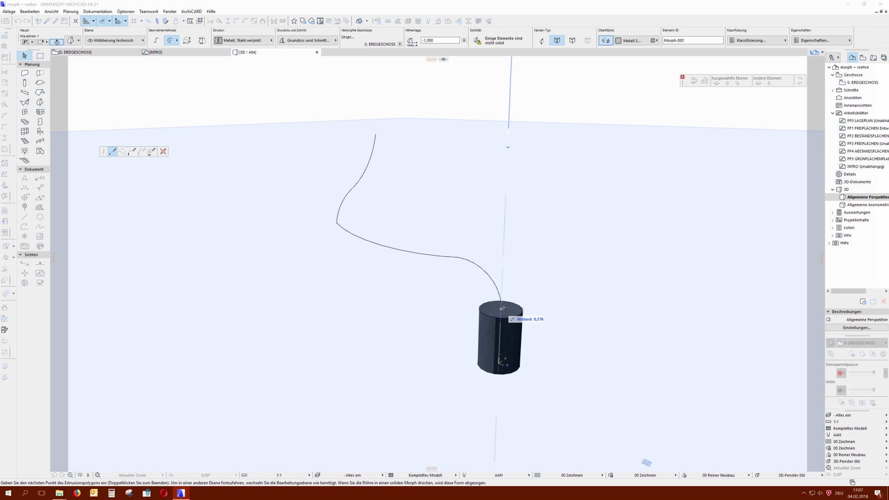
left_click(502, 309)
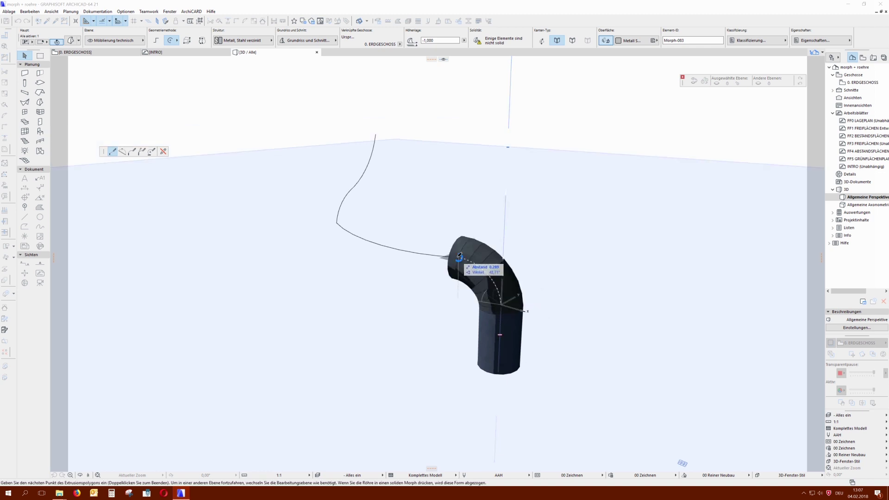
left_click(459, 256)
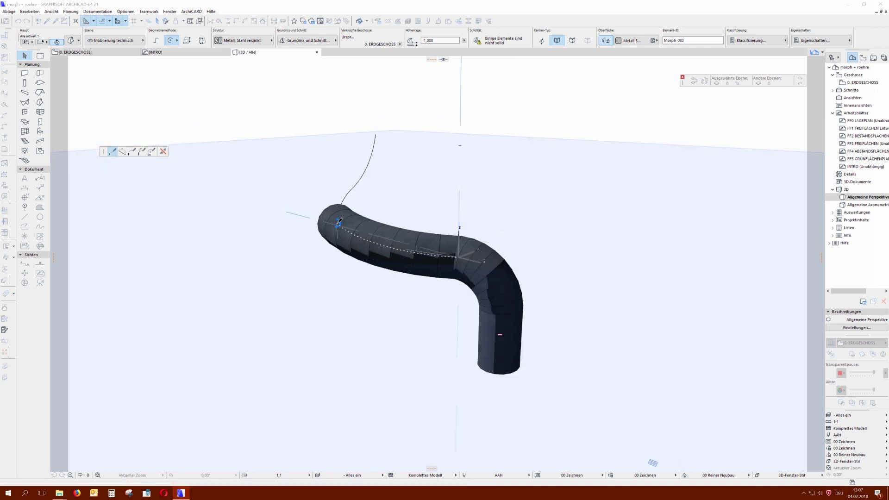
Continue the tube along the long middle curve and both upper arcs to the path's end, and finish the extrusion
left_click(339, 220)
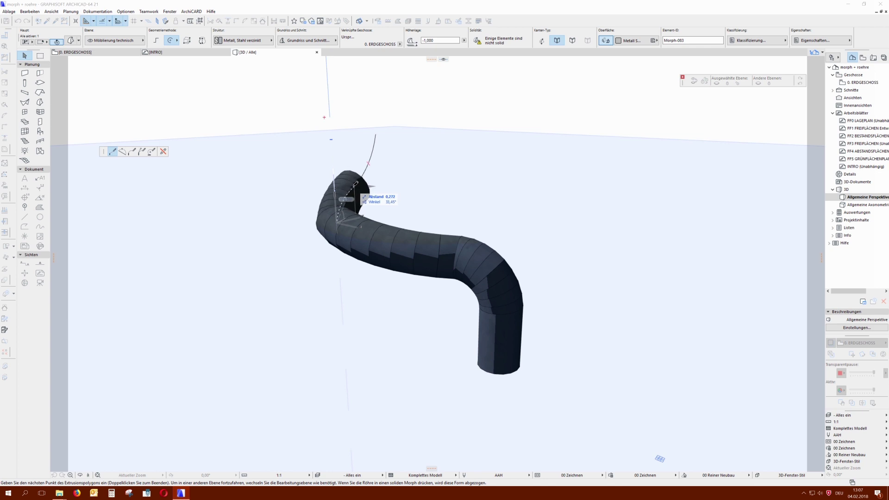
left_click(355, 184)
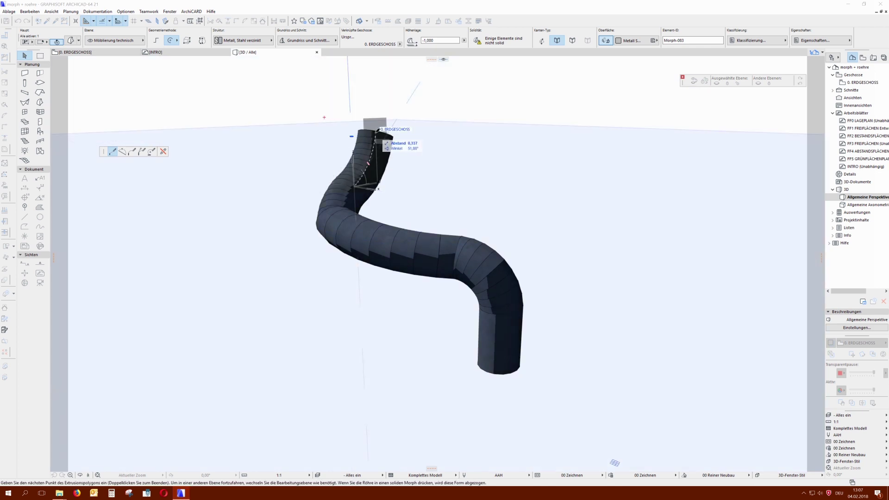
left_click(378, 131)
right_click(418, 139)
left_click(444, 235)
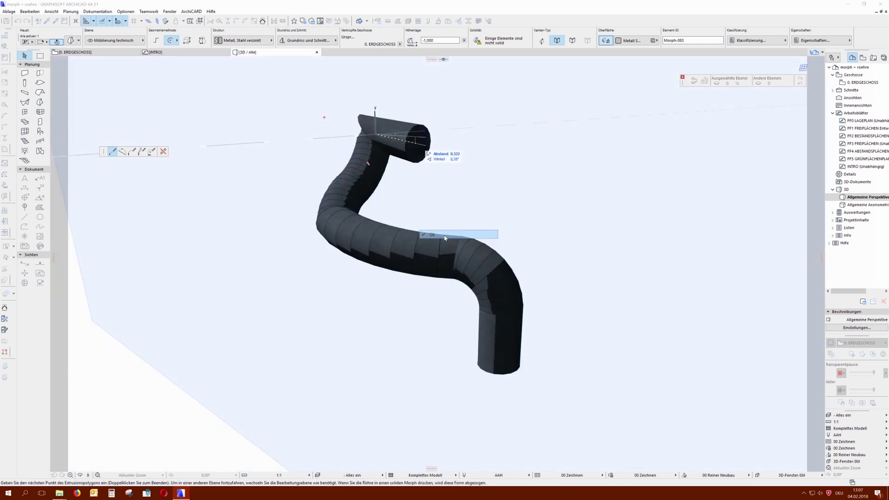
left_click(356, 297)
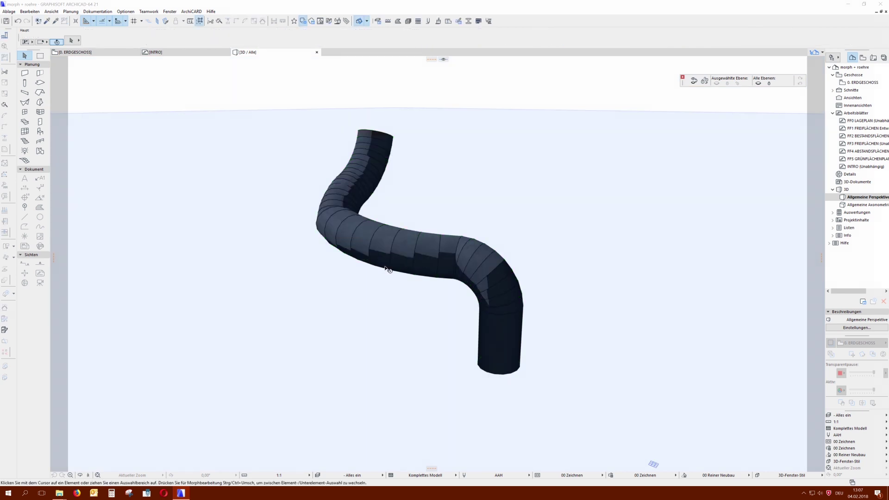
mouse_move(394, 262)
middle_mouse_down("shift")
mouse_move(290, 226)
mouse_move(347, 302)
mouse_move(556, 273)
mouse_move(535, 275)
mouse_move(637, 290)
mouse_move(462, 357)
mouse_move(496, 295)
mouse_move(593, 248)
mouse_move(445, 232)
mouse_move(441, 248)
mouse_move(430, 250)
mouse_move(449, 256)
middle_mouse_up("shift")
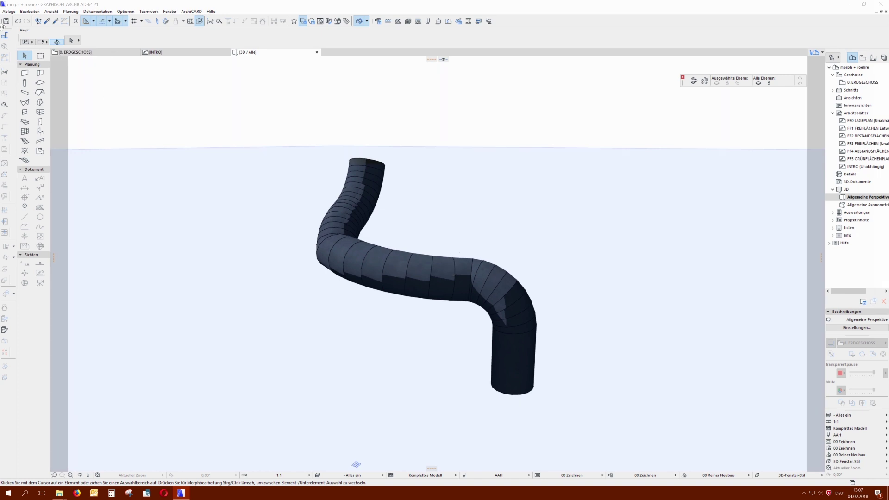
Undo the tube extrusion, and draw a new three-segment angular morph path with two vertical legs alongside the curved path
left_click(17, 21)
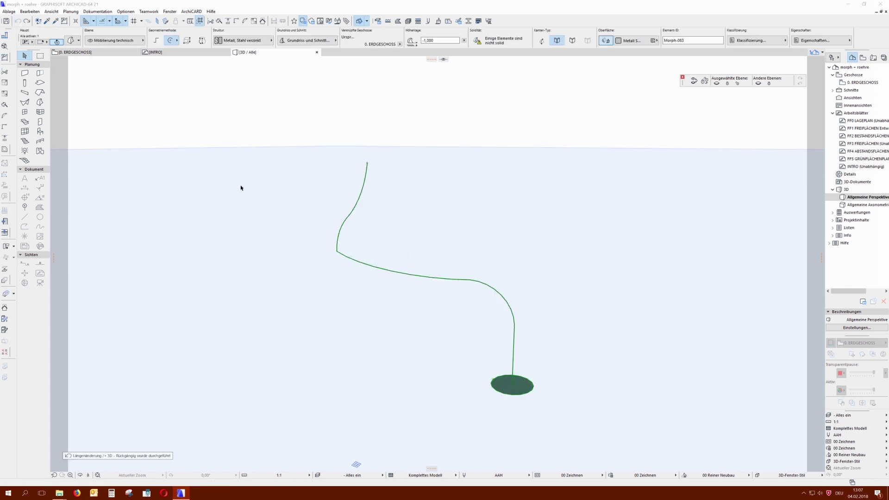
left_click(260, 181)
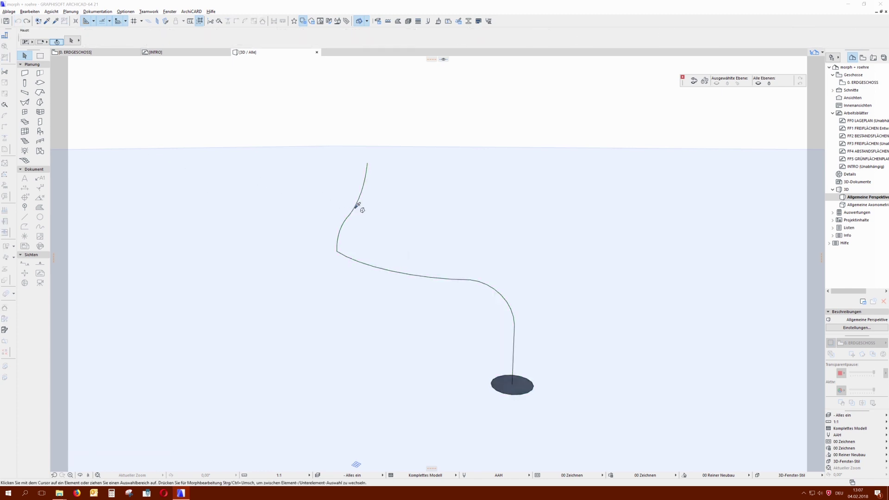
left_click(355, 208, "alt")
left_click(329, 164)
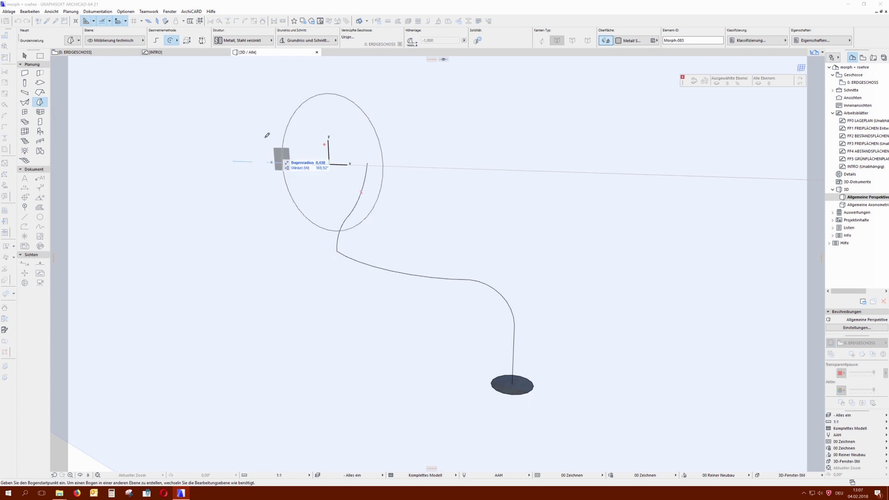
left_click(156, 40)
left_click(329, 165)
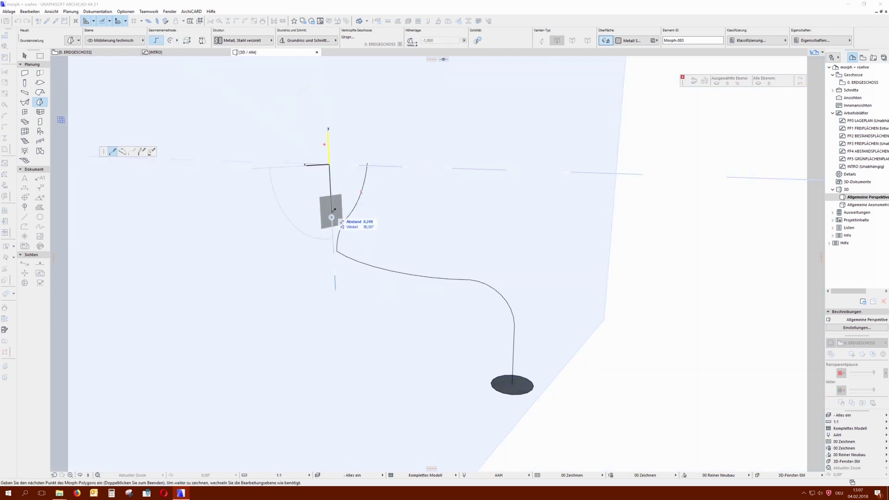
left_click(333, 255)
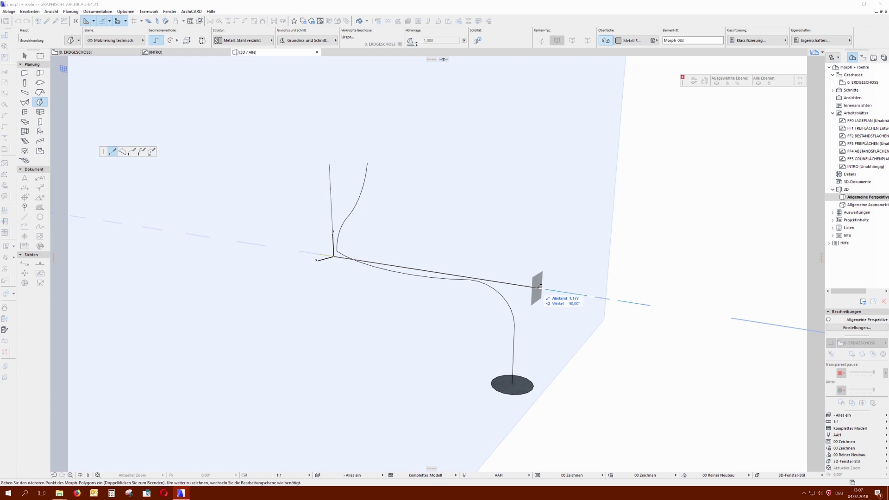
left_click(500, 283)
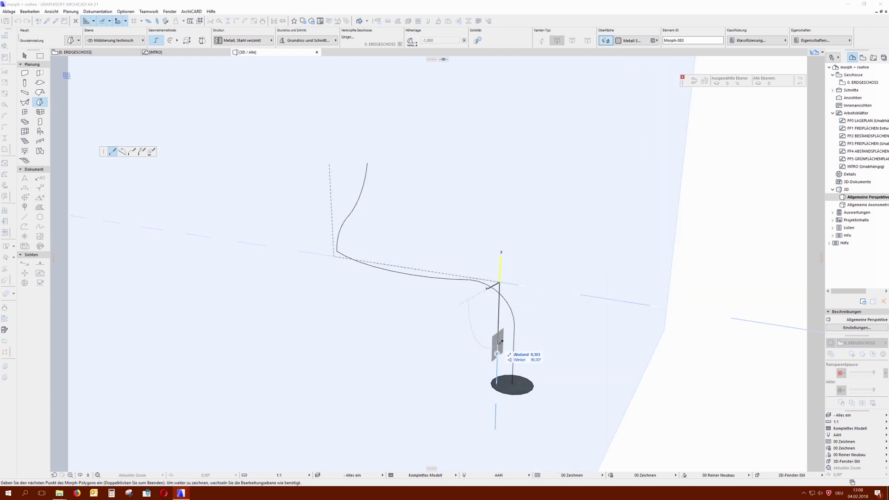
right_click(498, 347)
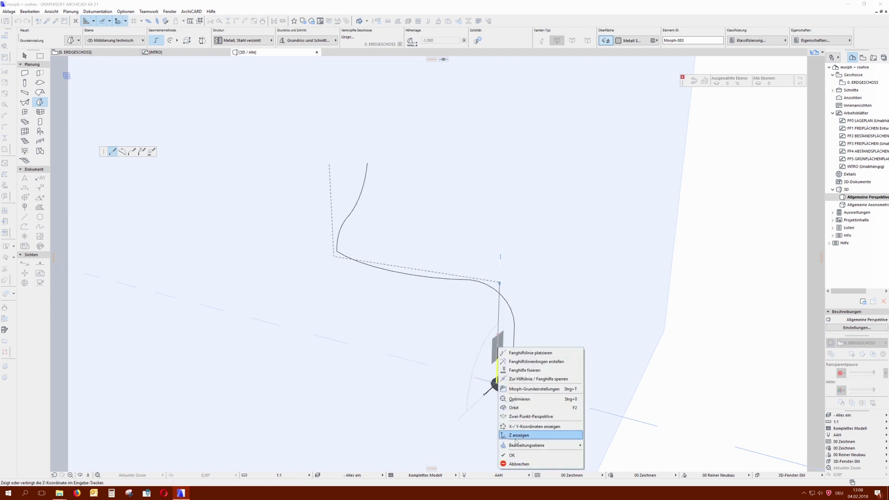
left_click(512, 456)
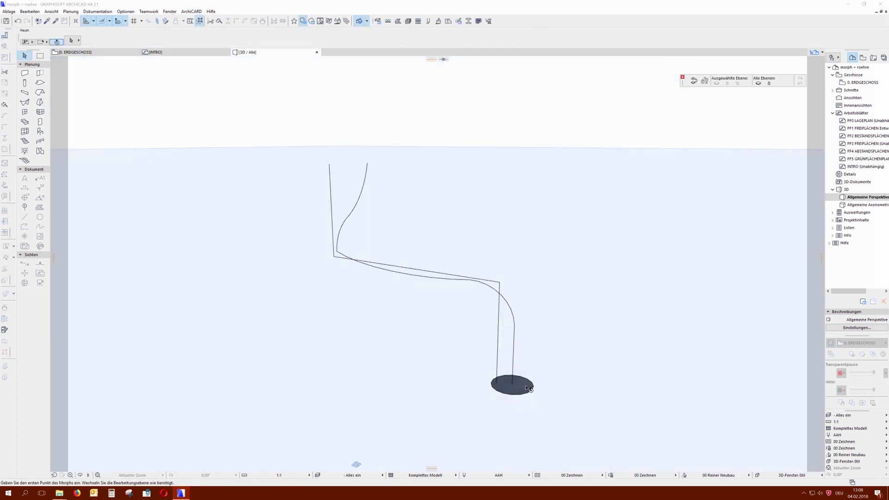
Delete the old curved path and its disc, and draw a circular morph disc centred on the angular path's lower end
key("Delete")
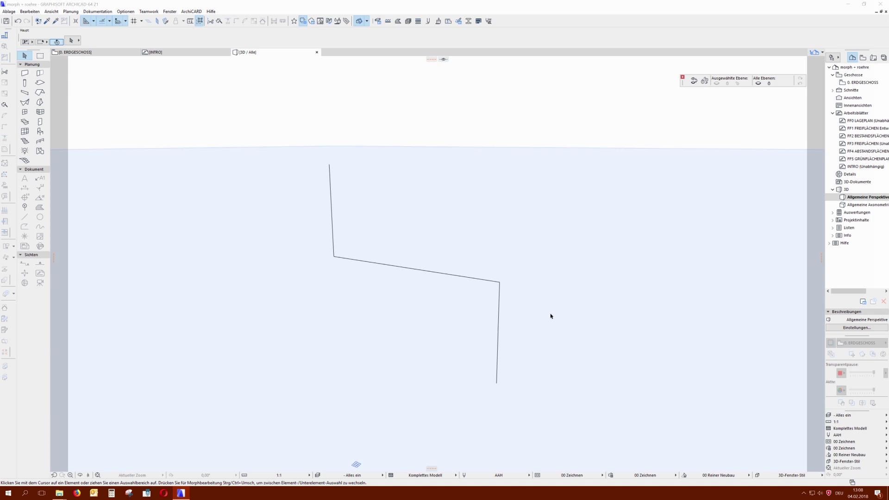
left_click(499, 377)
left_click(497, 382)
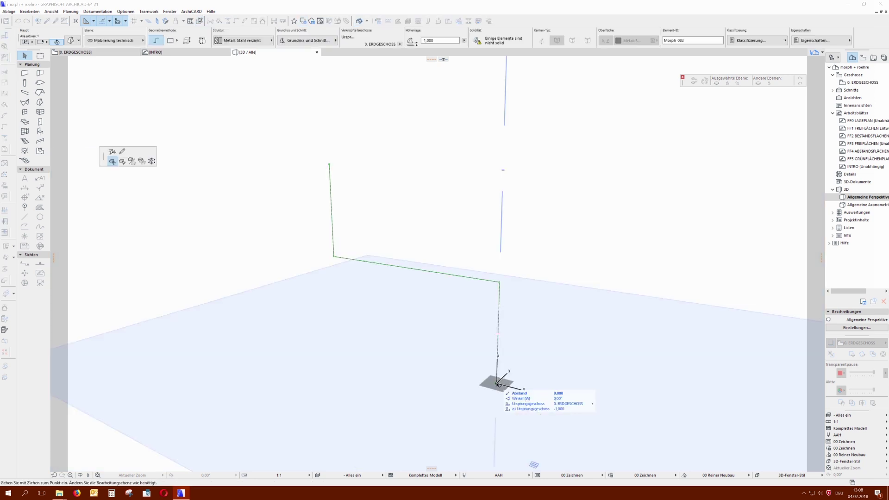
left_click(123, 152)
left_click(170, 41)
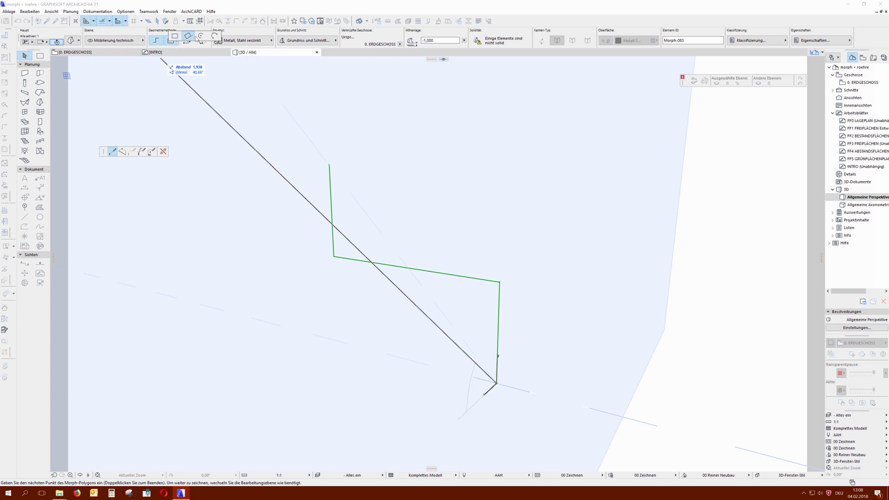
left_click(496, 382)
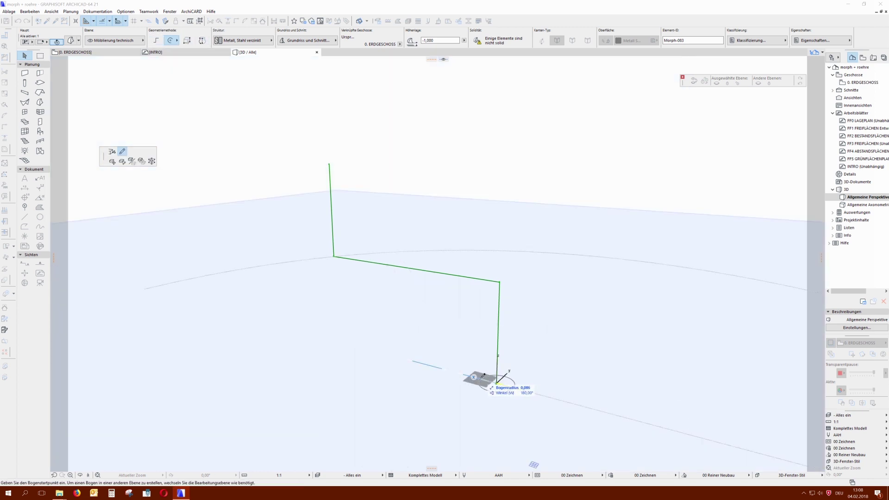
left_click(482, 376)
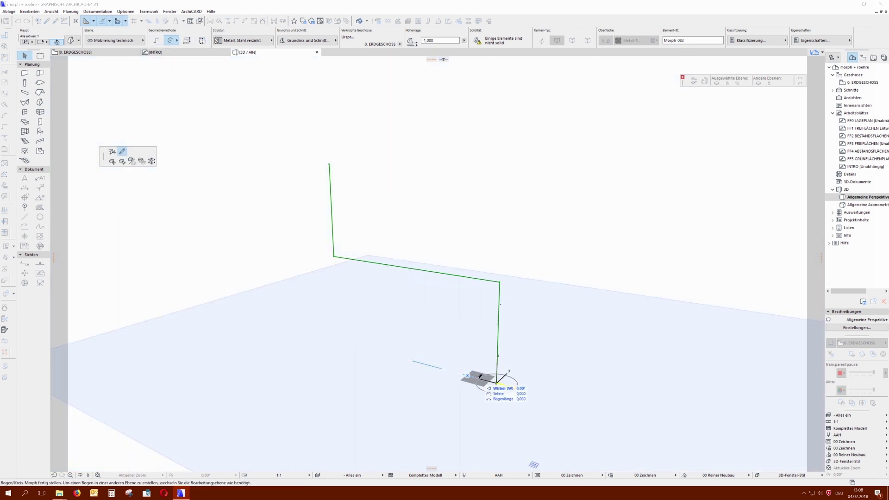
left_click(480, 378)
left_click(527, 365)
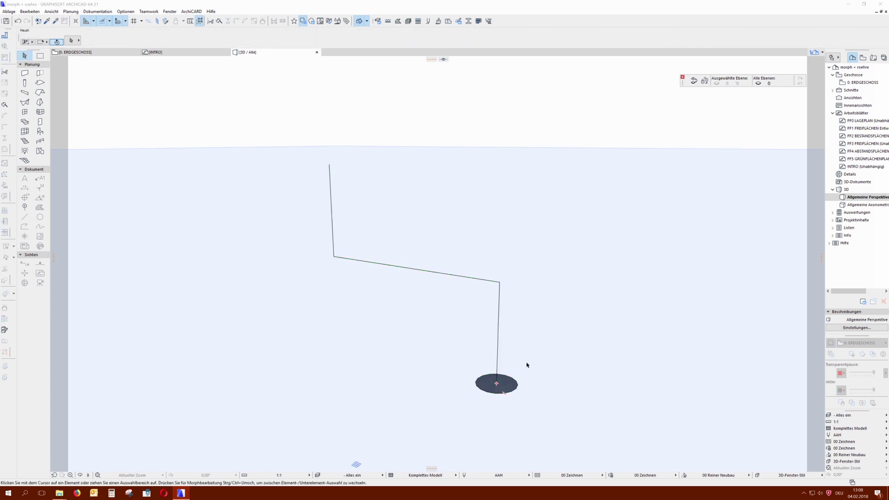
Select the disc's face as a sub-element in the 3D view and place a copy of it beside the path
key("F2")
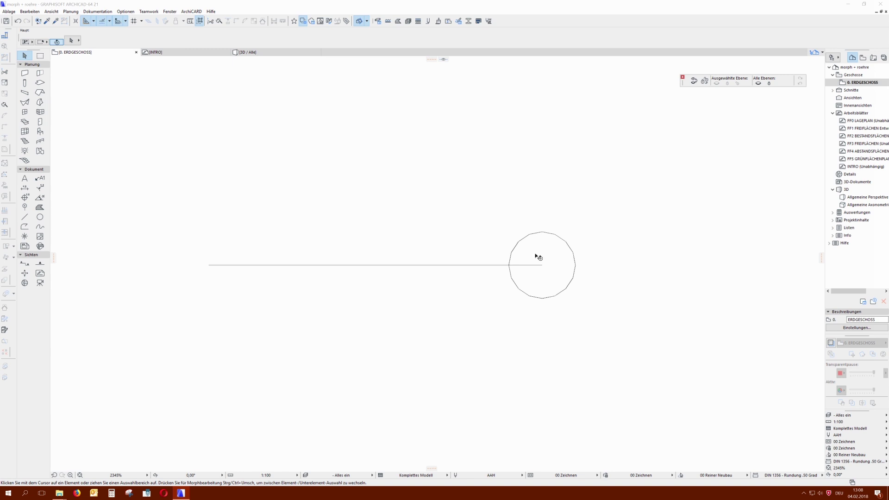
left_click(250, 52)
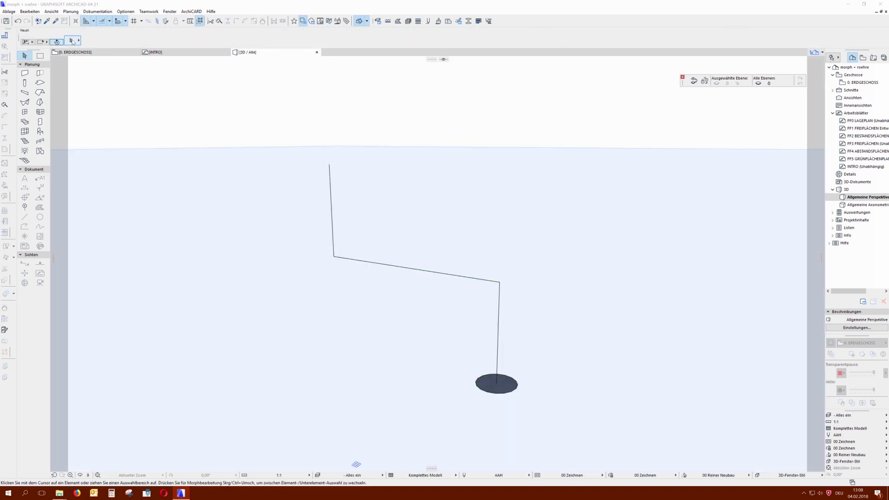
left_click(74, 41)
left_click(86, 35)
left_click(513, 386)
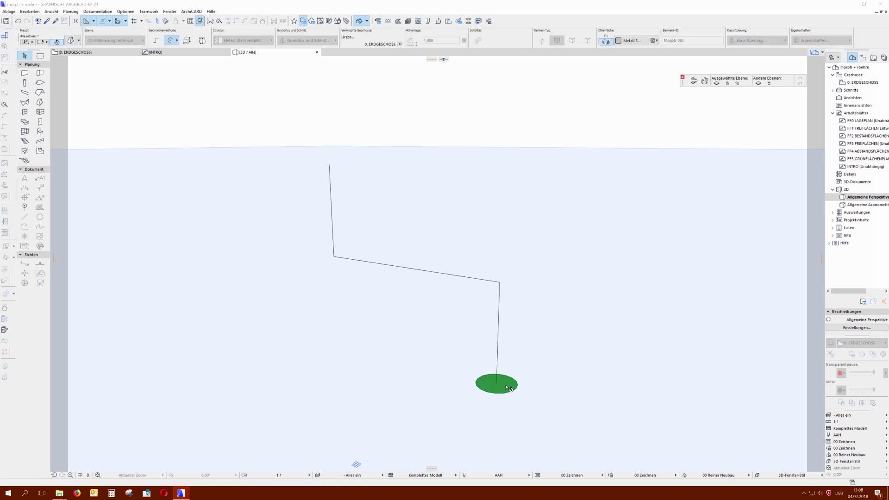
left_click(514, 385)
left_click(558, 412)
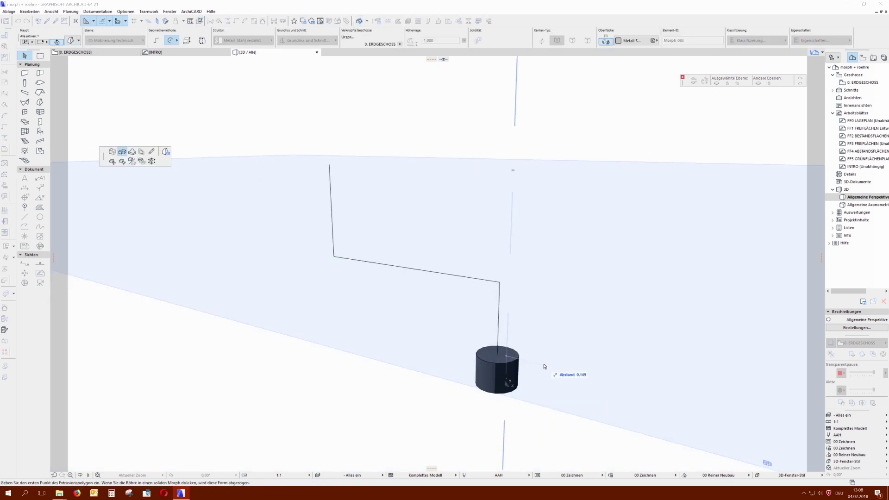
left_click(112, 162)
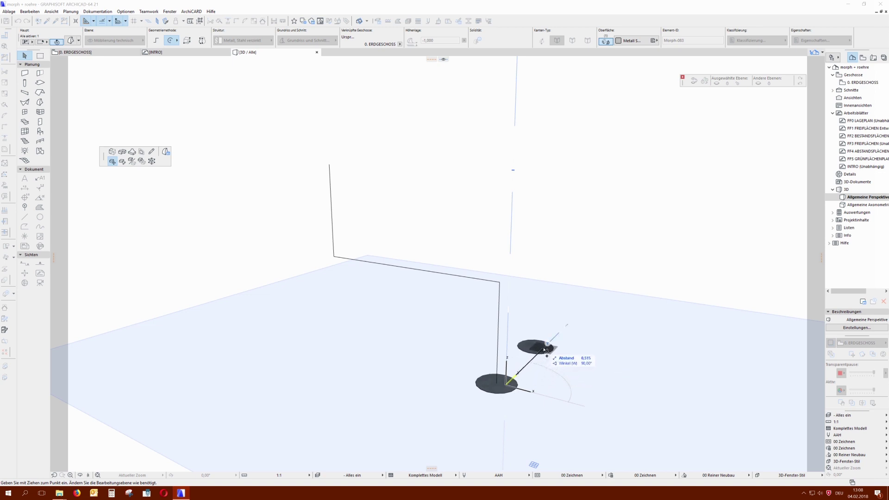
left_click(547, 351)
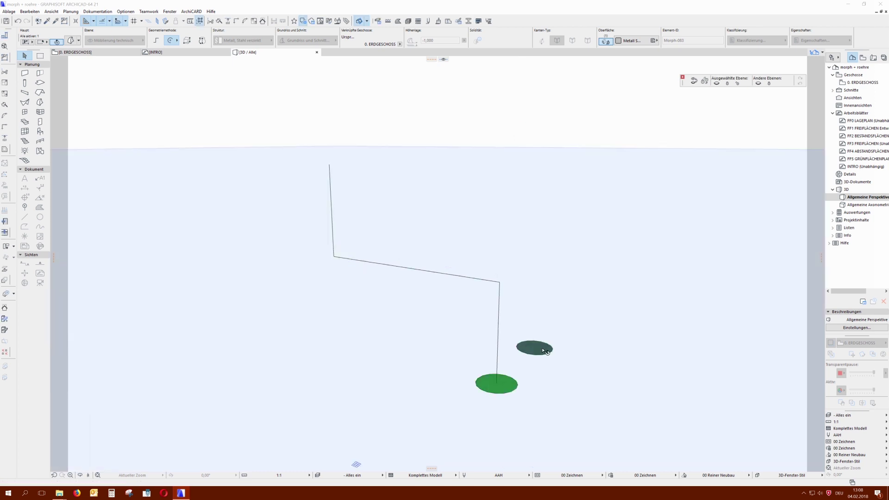
Offset the copied disc's outline inward and delete the inner face, leaving a narrow ring
left_click(566, 304)
left_click(541, 348)
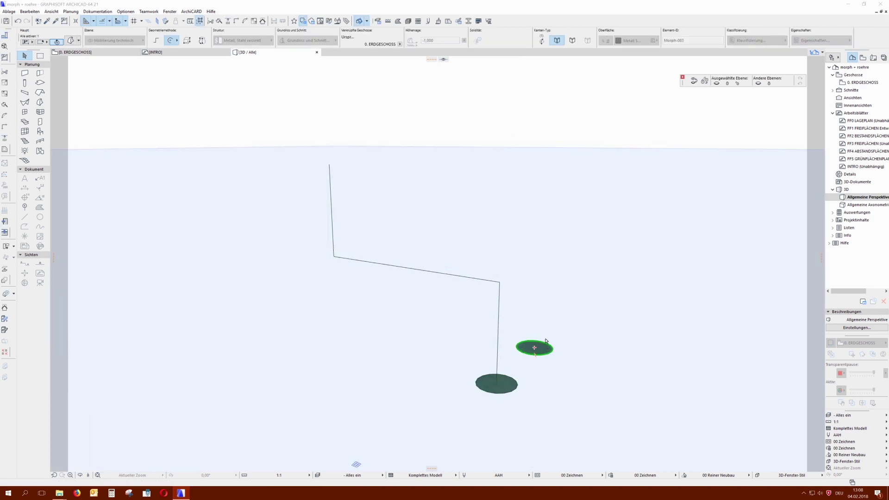
left_click(536, 342)
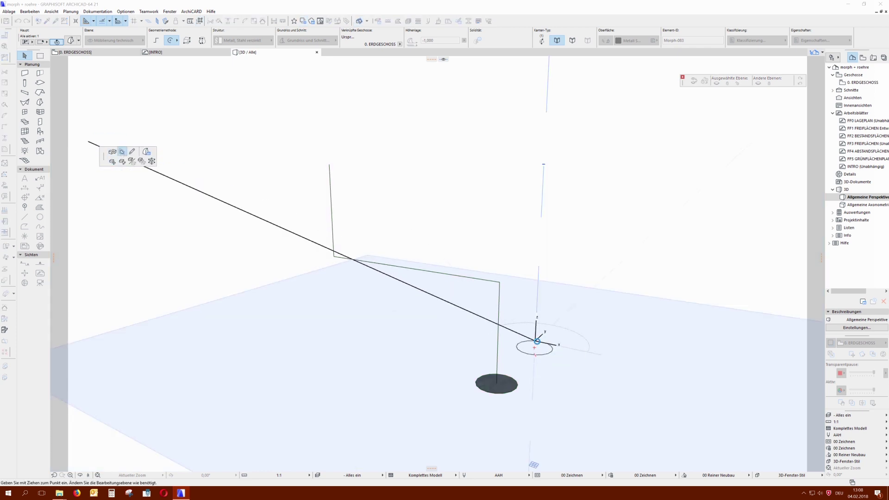
left_click(537, 341)
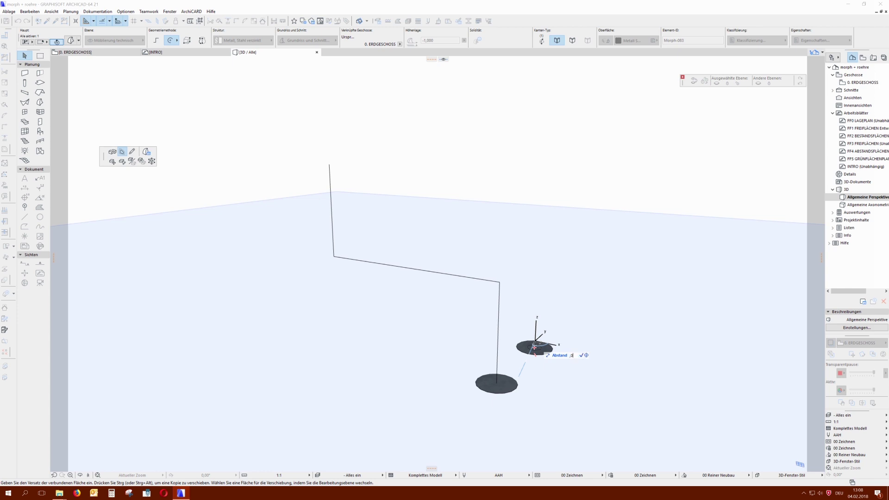
type(",0")
key("Return")
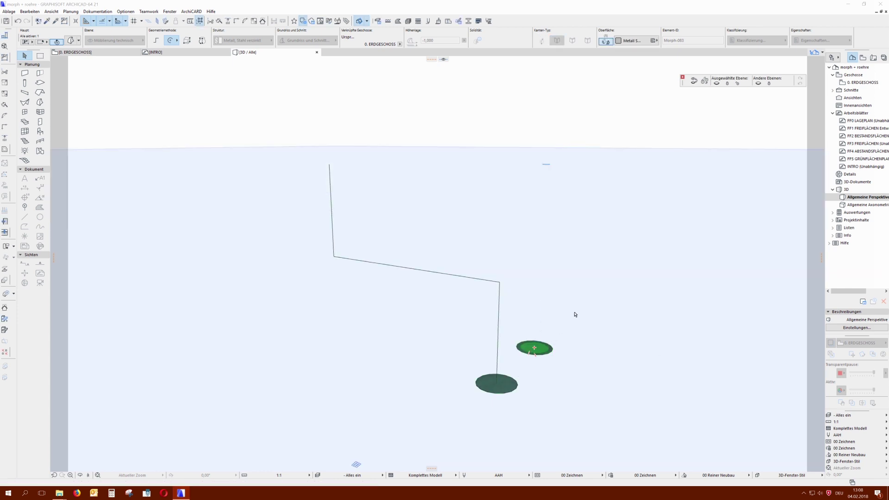
left_click(575, 315)
scroll(532, 373, "up", 5)
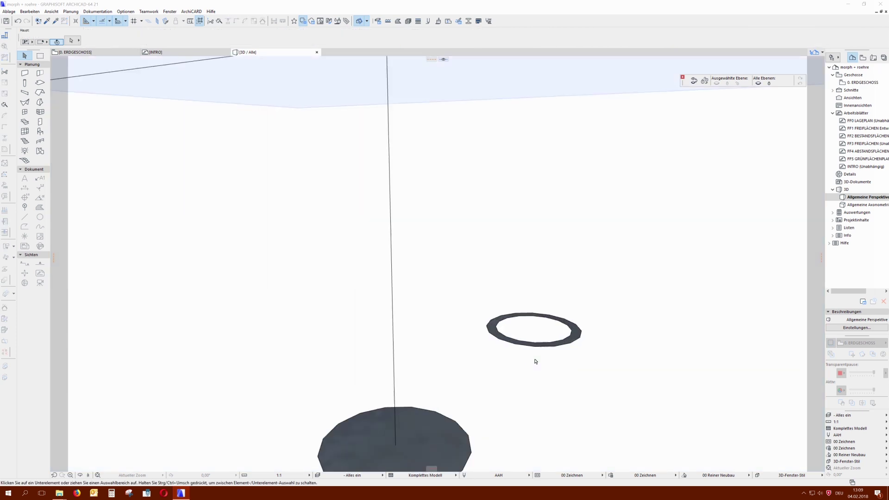
left_click(494, 332)
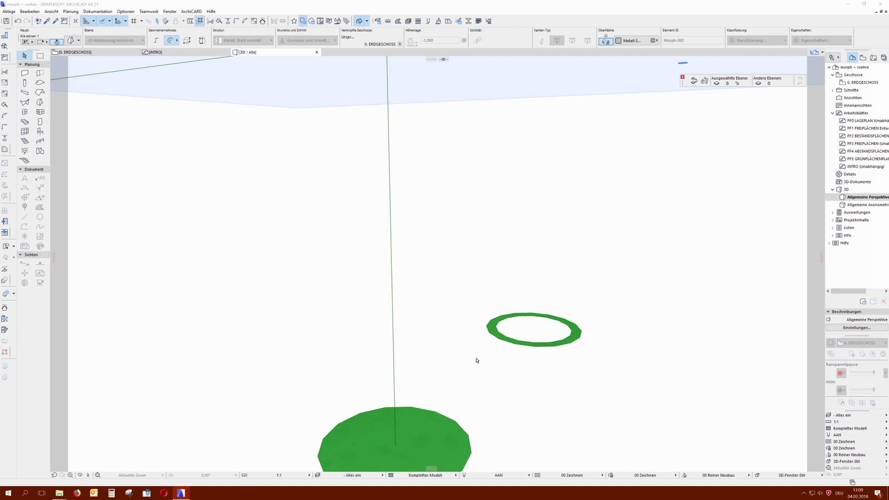
left_click(434, 433)
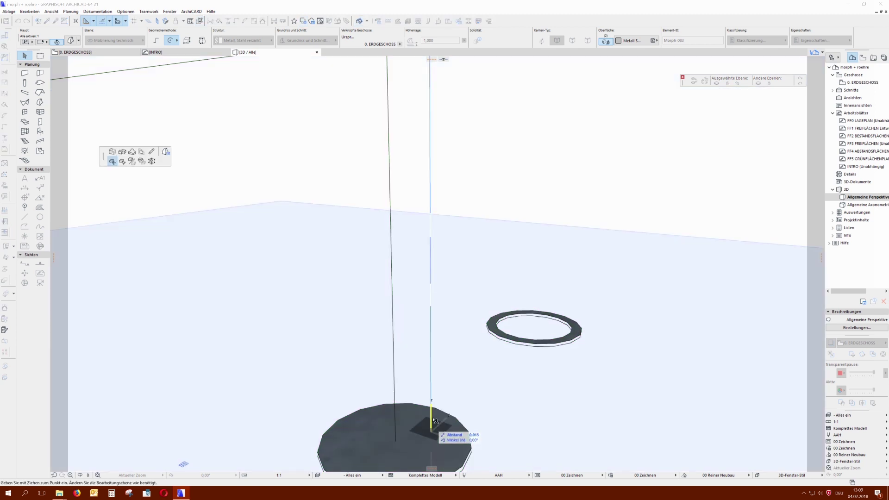
left_click(123, 154)
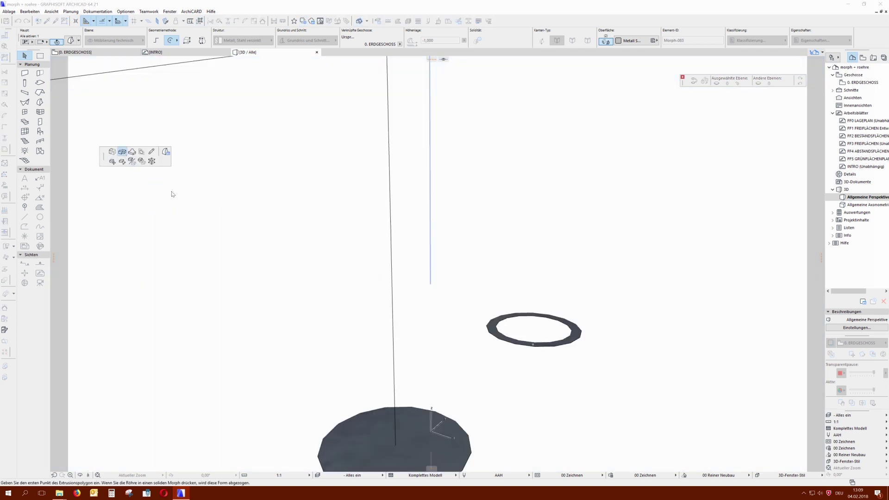
left_click(397, 446)
scroll(398, 409, "down", 2)
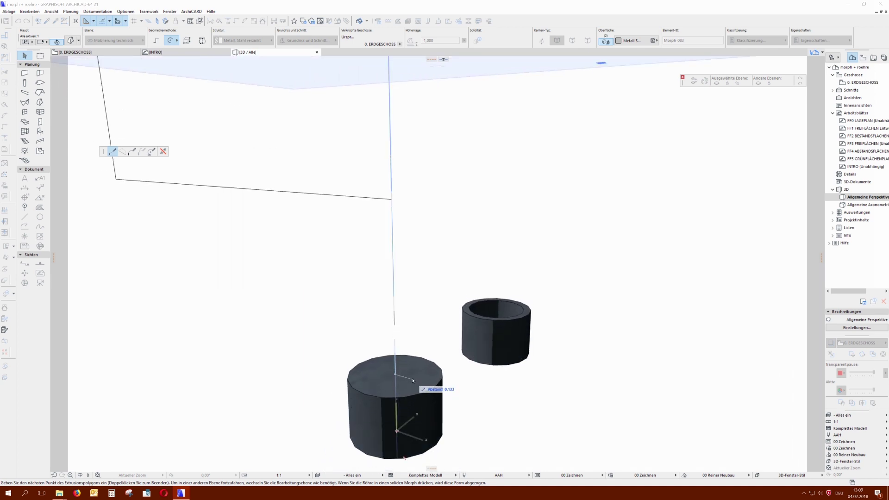
key("Escape")
key("Escape")
Round both corners of the angular path with the preset fillet radius
left_click(392, 200)
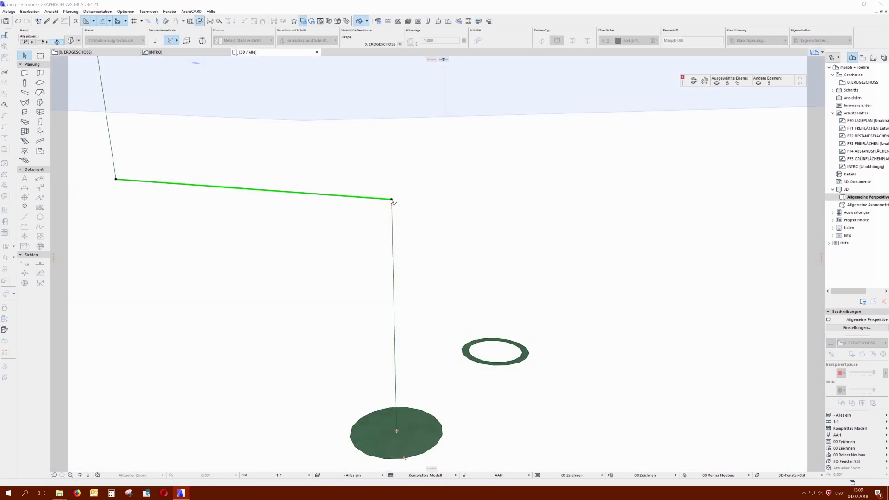
left_click(392, 200)
left_click(123, 151)
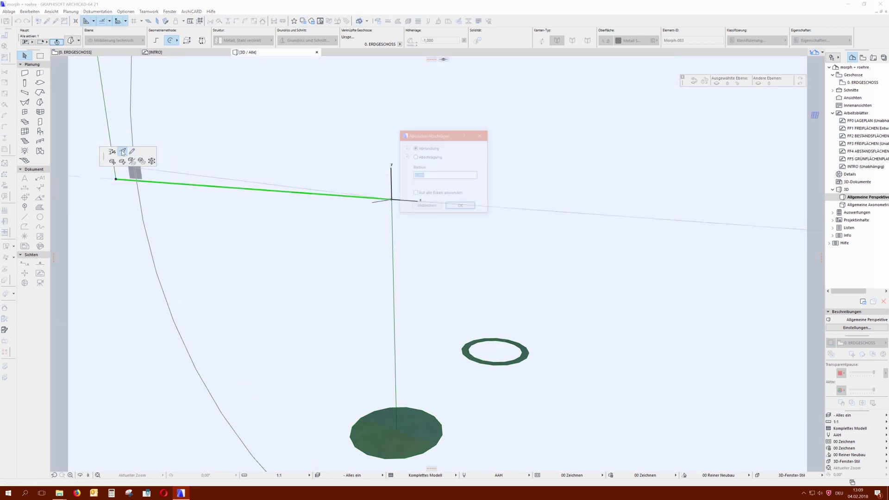
key("Return")
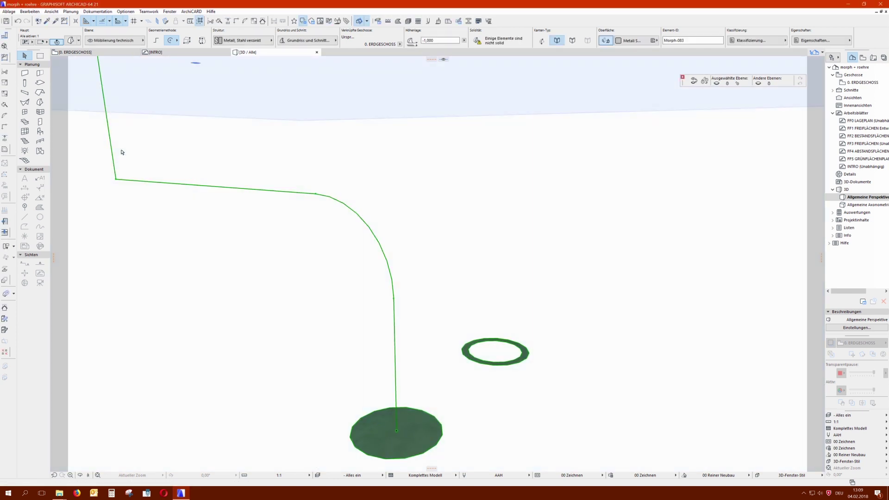
left_click(117, 181)
left_click(117, 180)
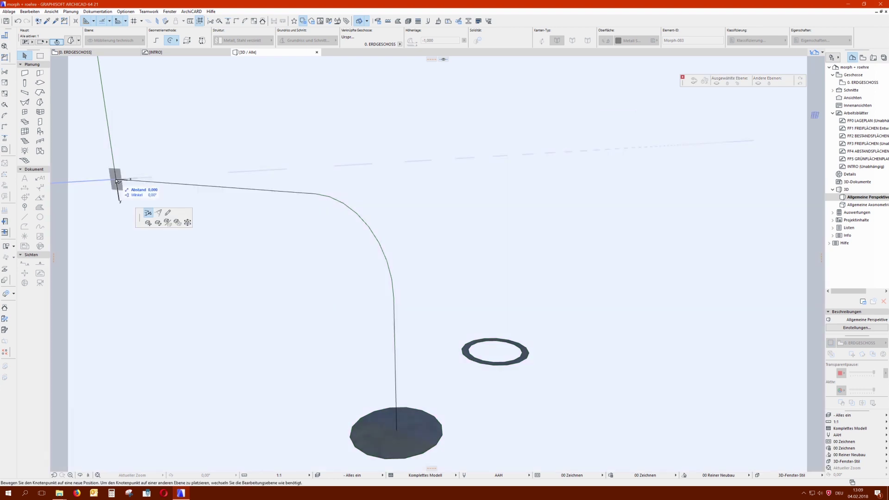
left_click(122, 152)
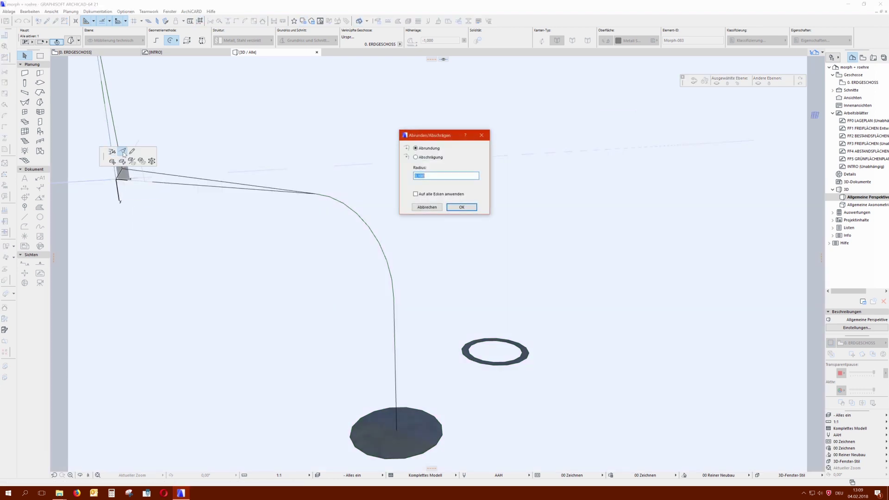
key("Return")
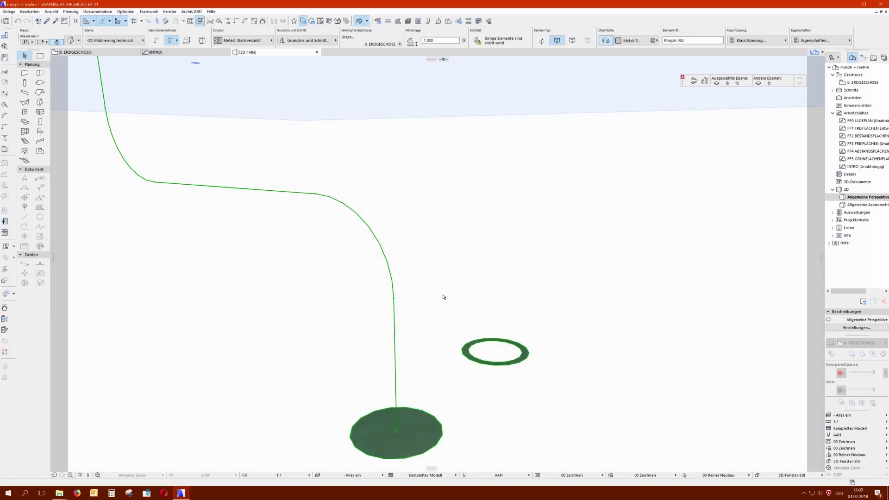
Extrude the ring and disc faces together as tubes along the path's lower vertical run, first bend and horizontal section
left_click(458, 393)
middle_click_drag(438, 407, 484, 340)
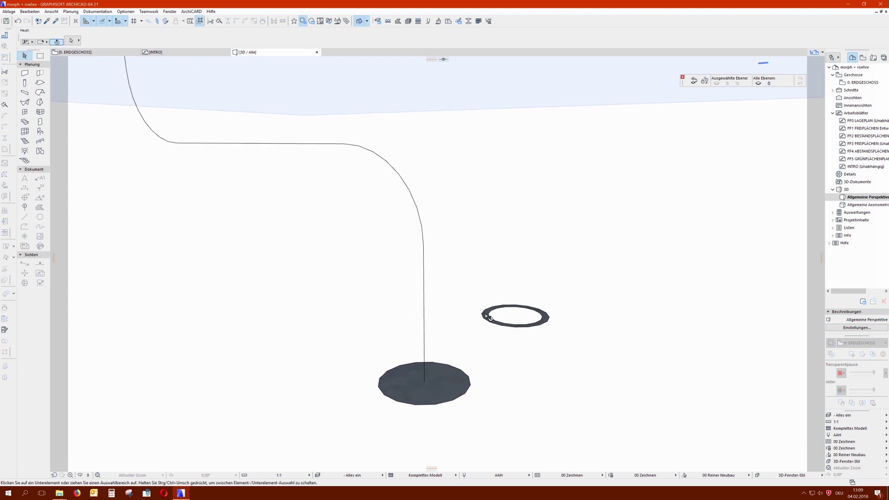
left_click(486, 317)
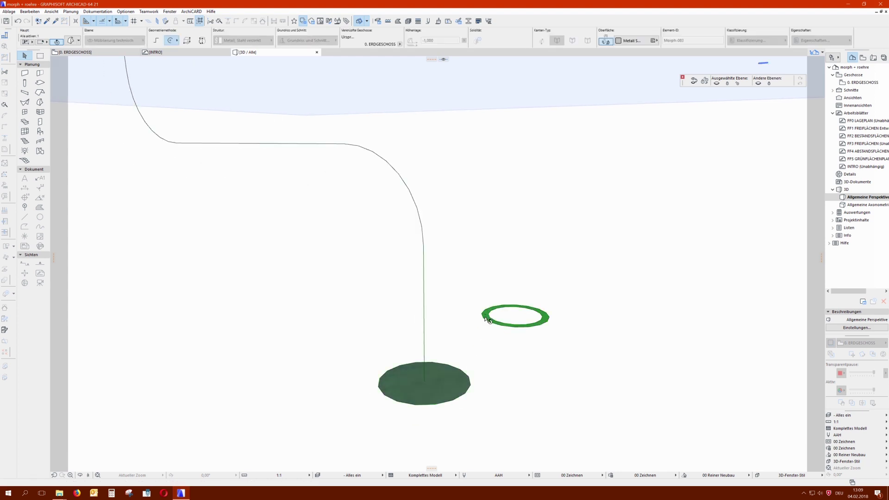
left_click(448, 379)
left_click(129, 163)
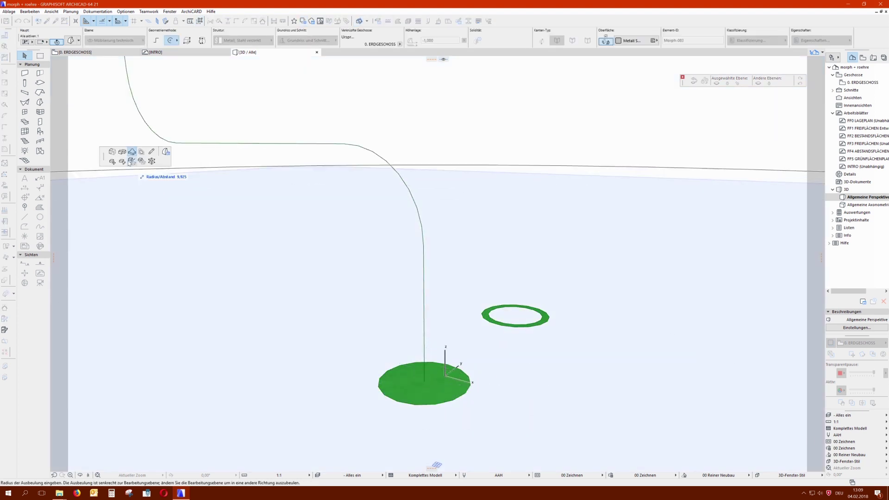
left_click(122, 152)
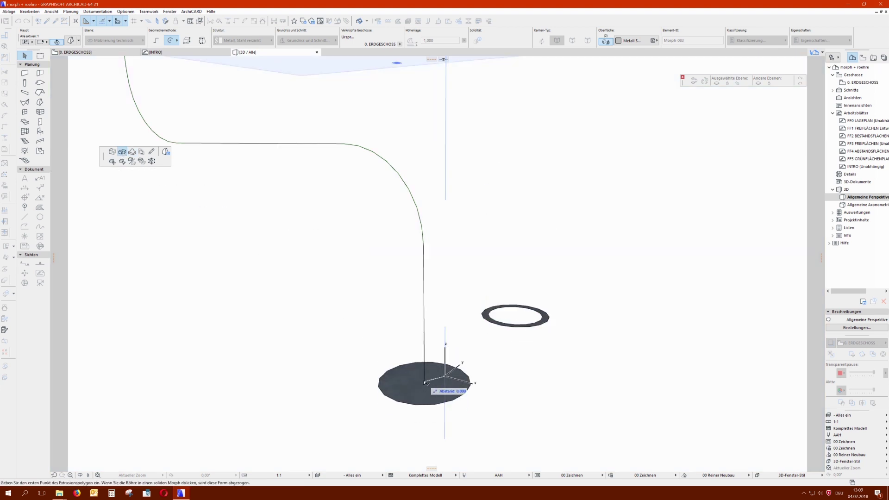
left_click(425, 383)
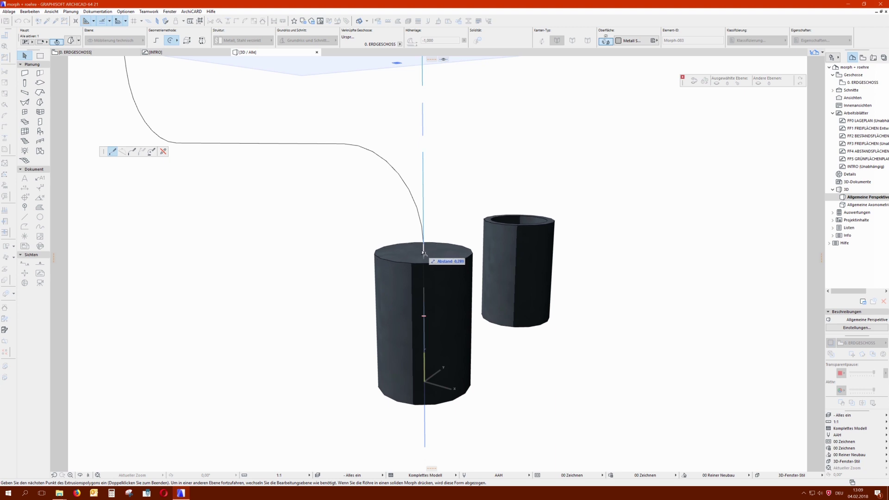
left_click(424, 251)
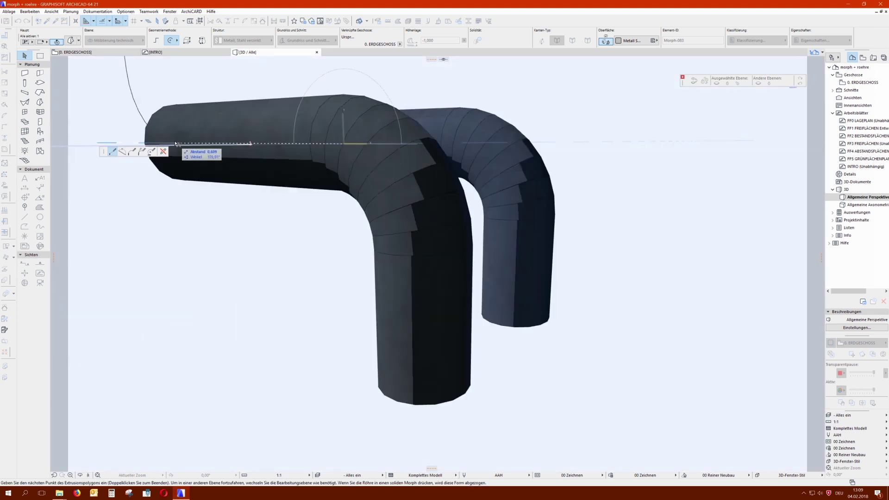
left_click(177, 144)
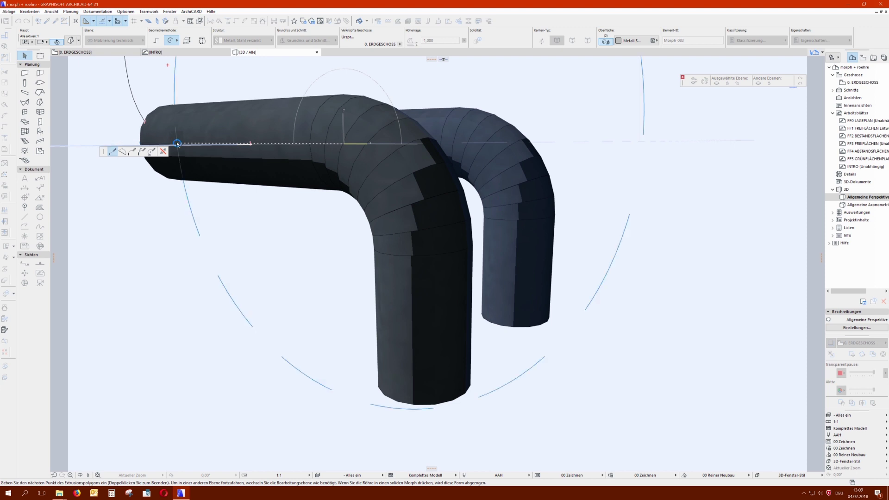
Continue both tubes around the second bend to the path's upper end and finish the extrusion
scroll(229, 175, "down", 2)
middle_click_drag(228, 175, 319, 269)
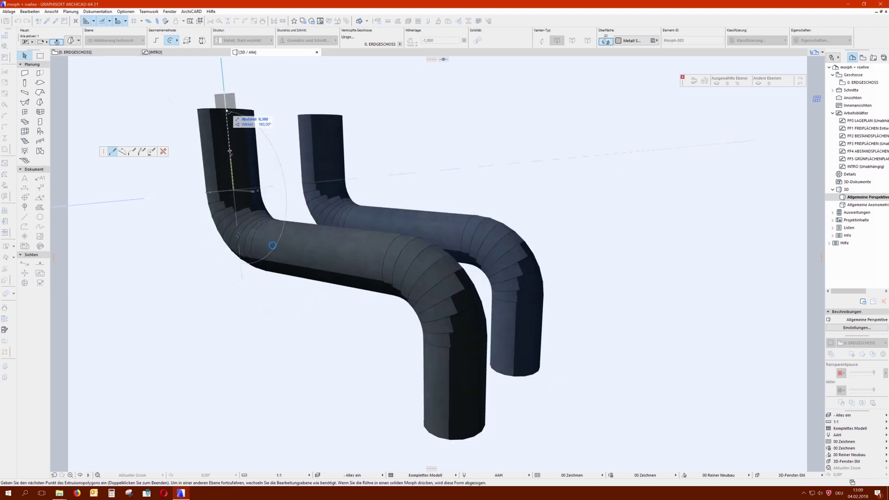
left_click(227, 111)
right_click(276, 91)
left_click(290, 181)
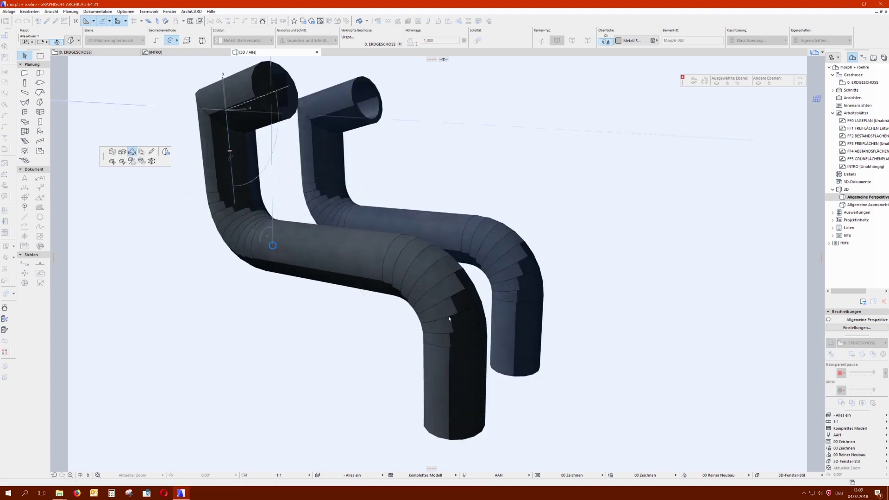
left_click(469, 202)
Delete the solid pipe extruded from the disc, keeping only the hollow one
scroll(432, 328, "down", 1)
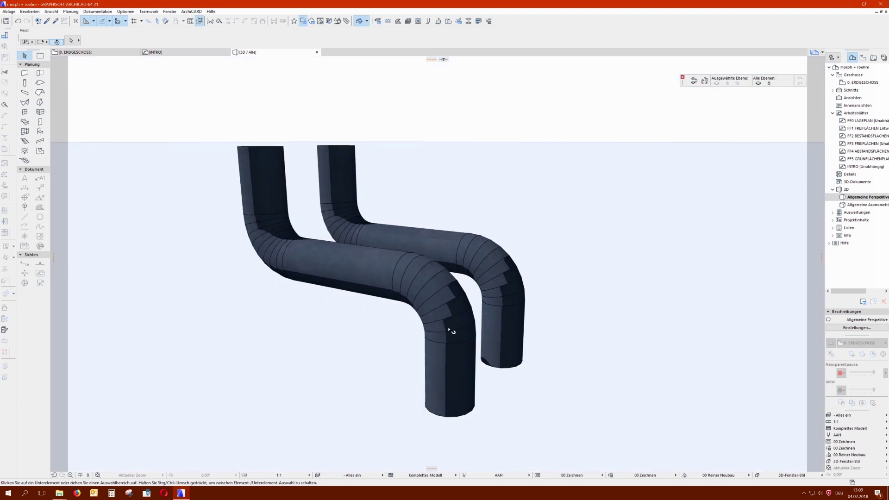
left_click_drag(449, 330, 297, 307)
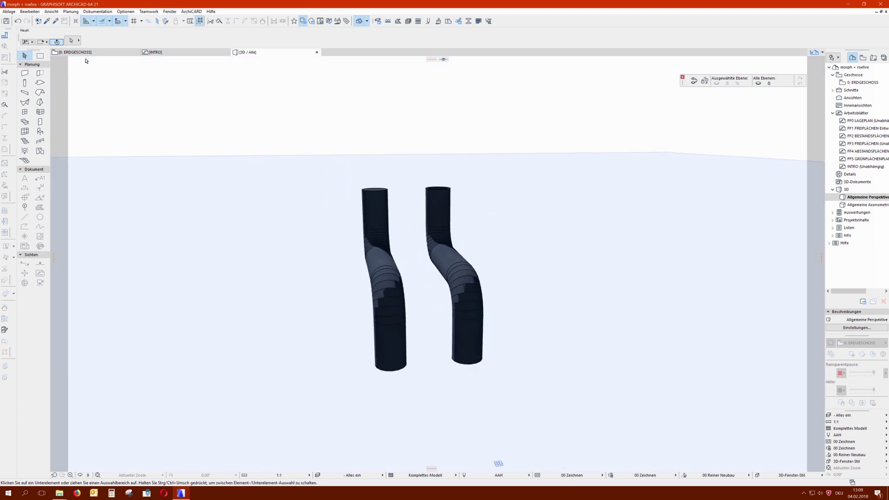
left_click(401, 201)
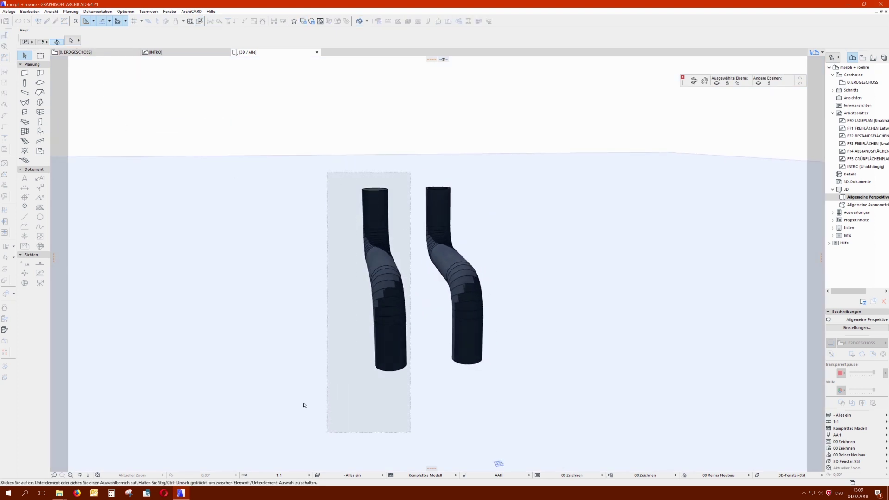
left_click(304, 406)
key("Delete")
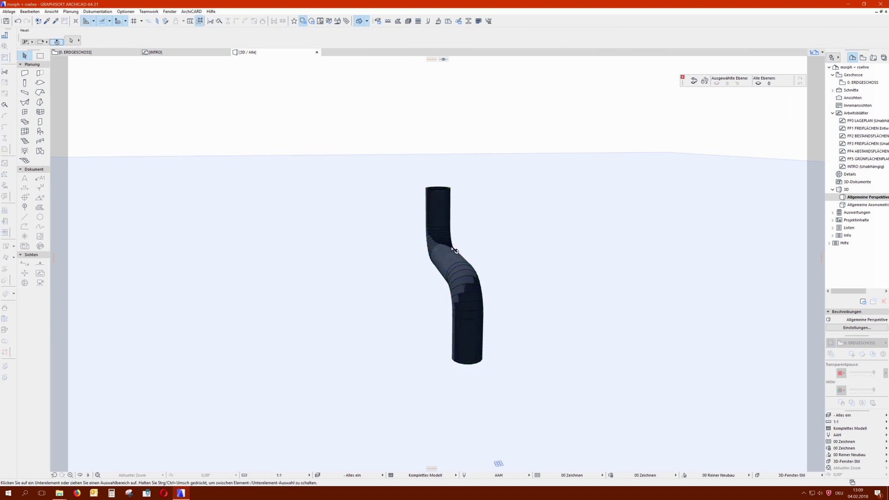
Examine the hollow pipe's open upper end, its wall thickness and its overall shape
left_click_drag(455, 250, 368, 260)
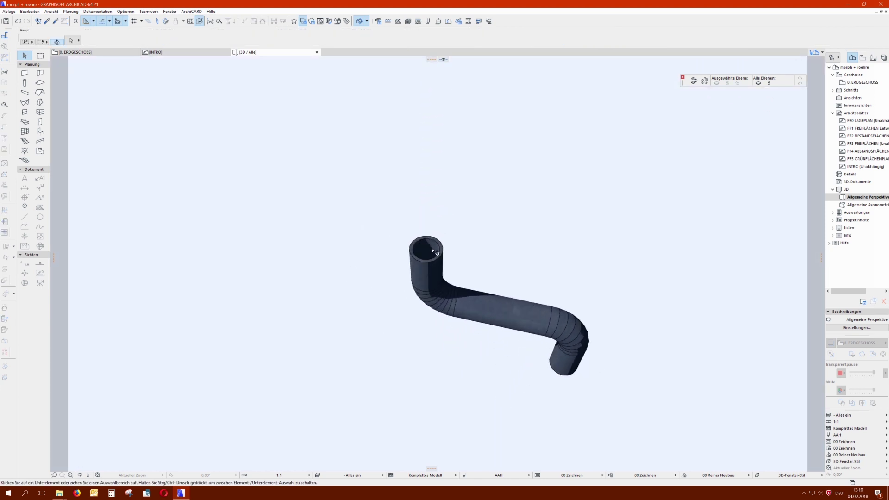
scroll(434, 251, "up", 10)
scroll(430, 258, "down", 3)
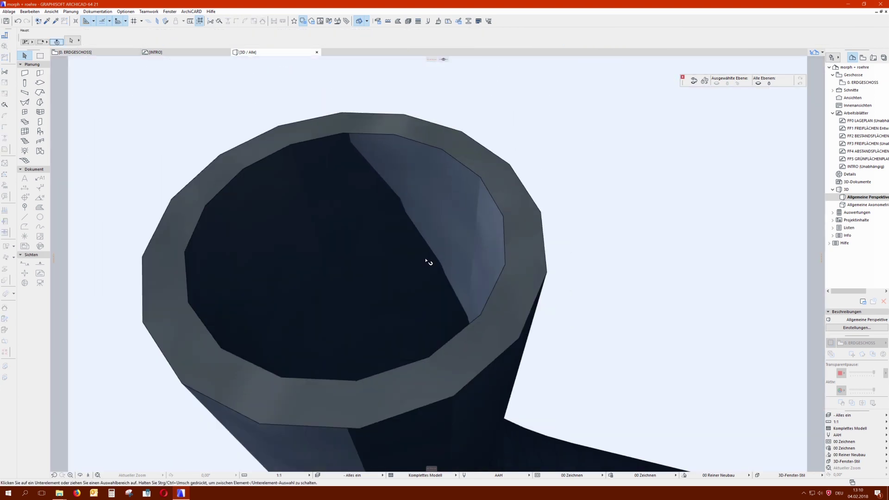
scroll(429, 262, "down", 8)
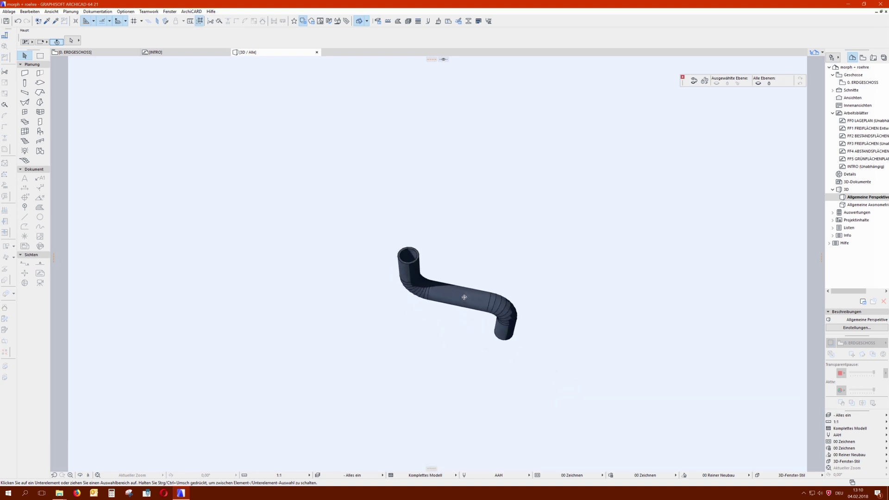
scroll(476, 313, "up", 4)
scroll(475, 301, "up", 2)
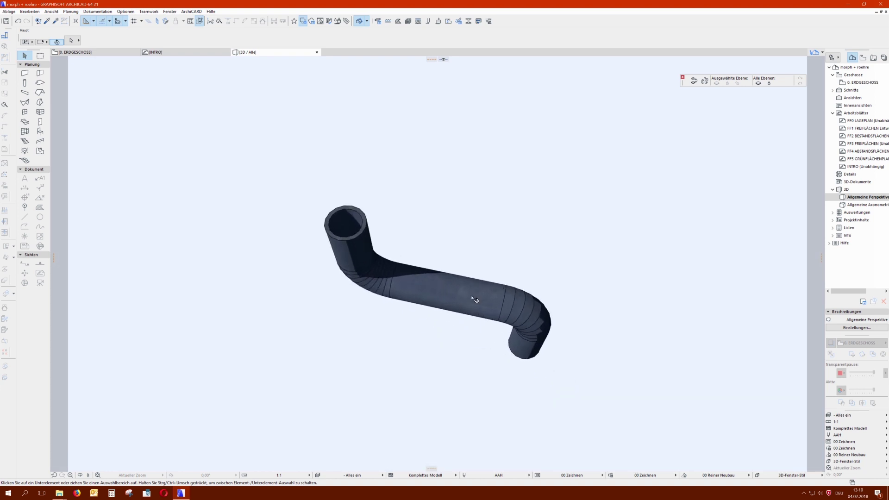